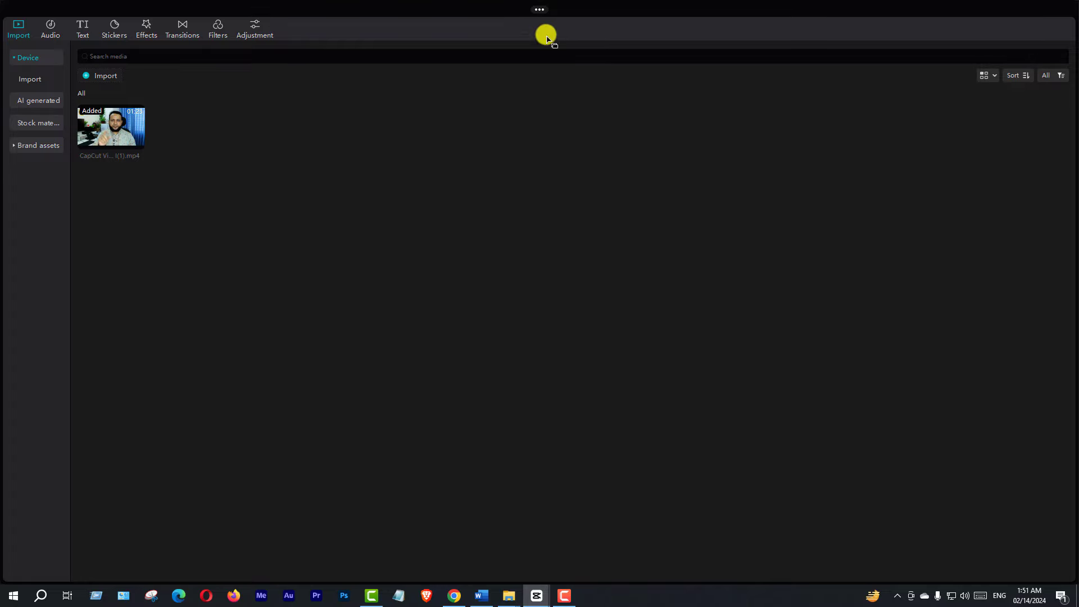
# Step: Restore the detached media panel to its place in the main editing layout
pyautogui.moveTo(539, 9)
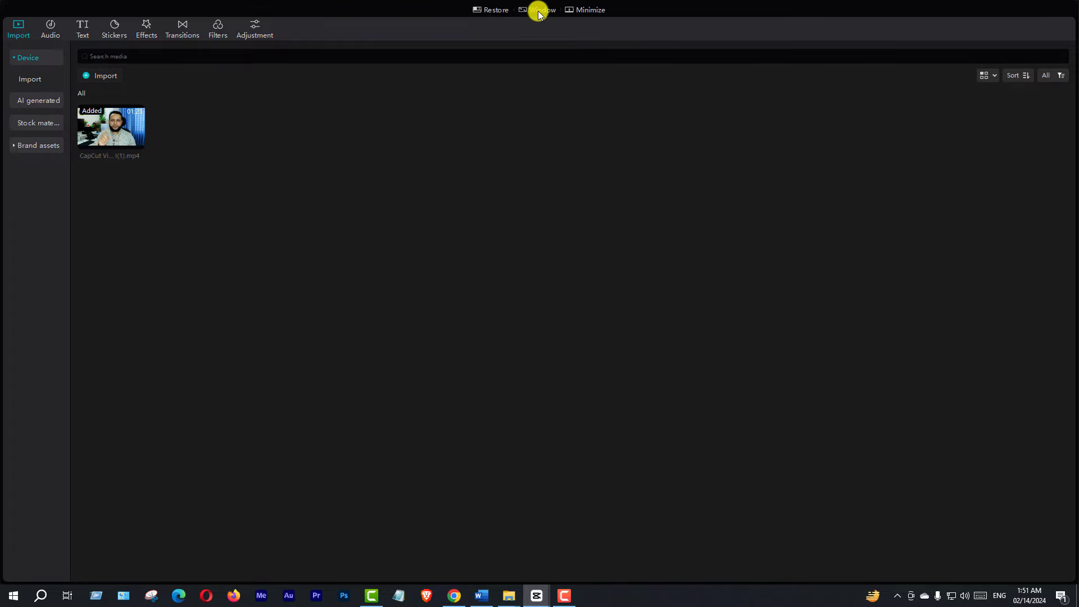
pyautogui.click(495, 11)
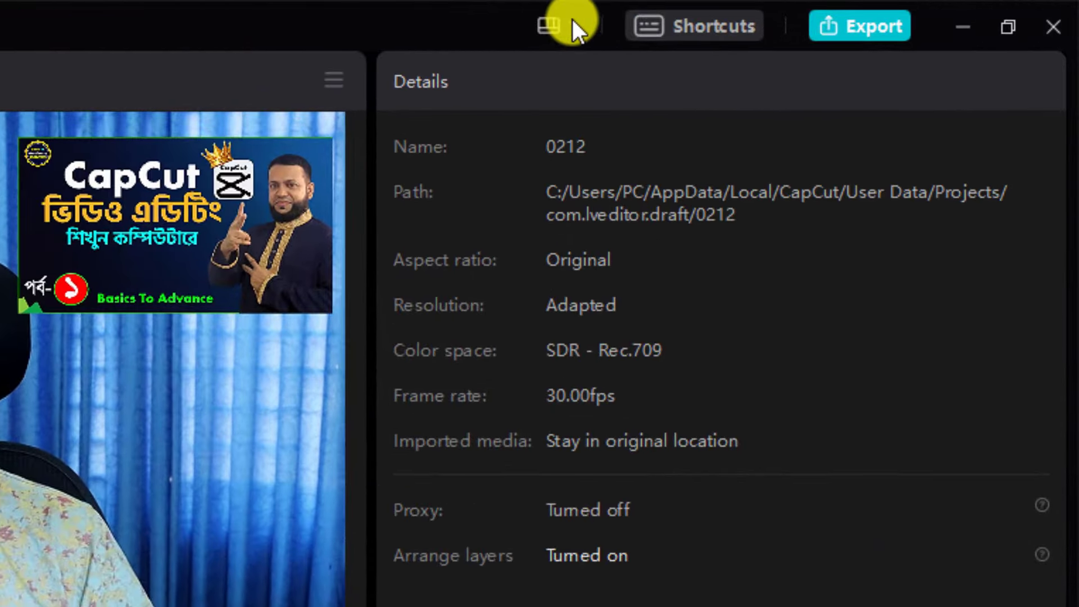
# Step: Detach the player from the layout and reposition its floating window over the details panel and timeline
pyautogui.click(745, 15)
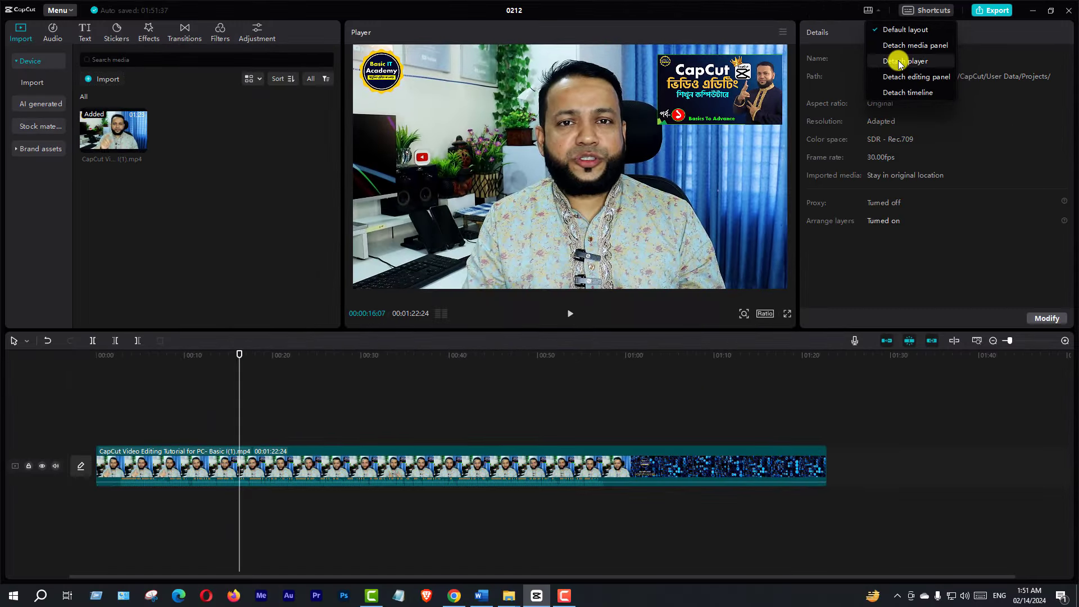
pyautogui.click(905, 61)
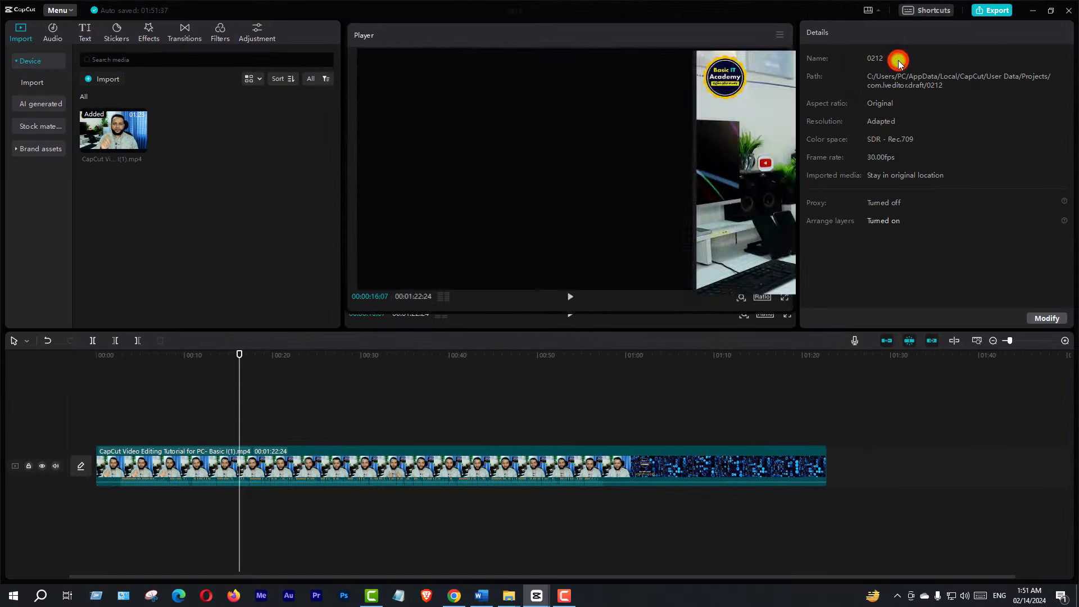
pyautogui.moveTo(584, 28); pyautogui.dragTo(954, 120)
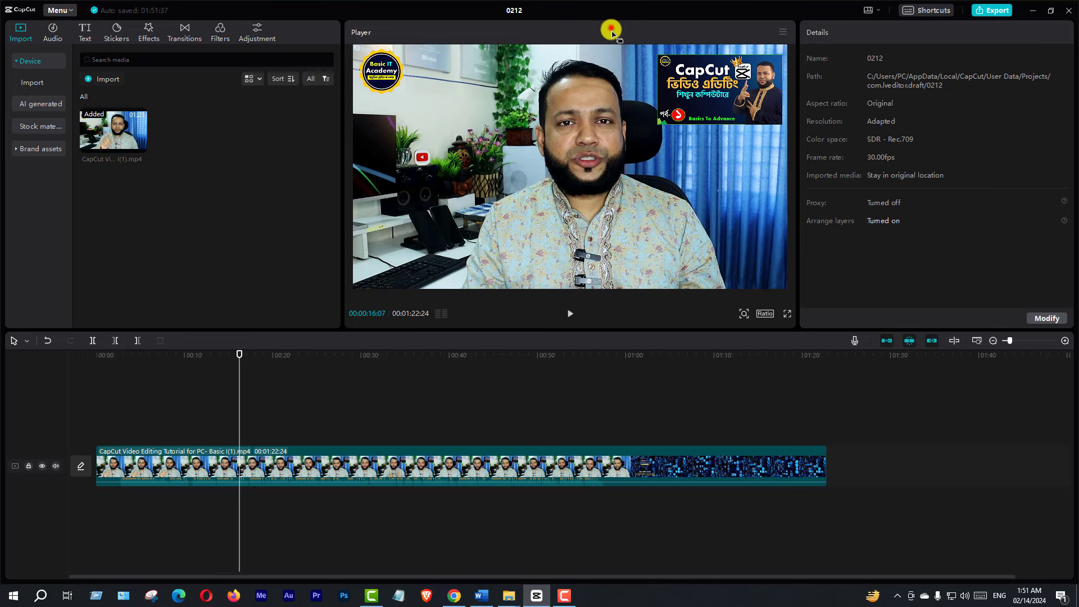
pyautogui.moveTo(609, 27); pyautogui.dragTo(895, 263)
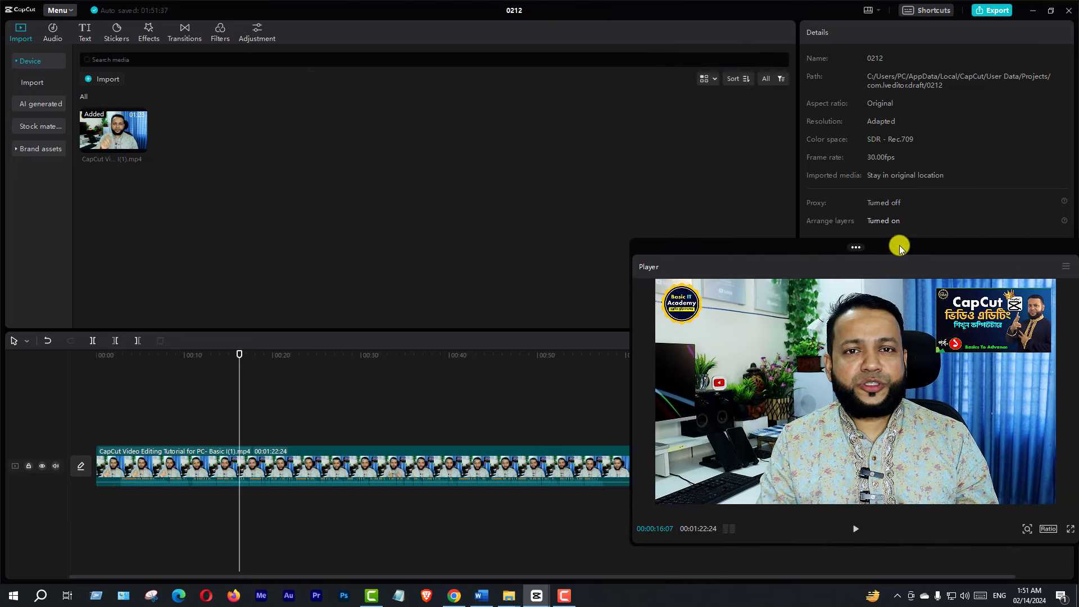
pyautogui.moveTo(633, 241); pyautogui.dragTo(775, 150)
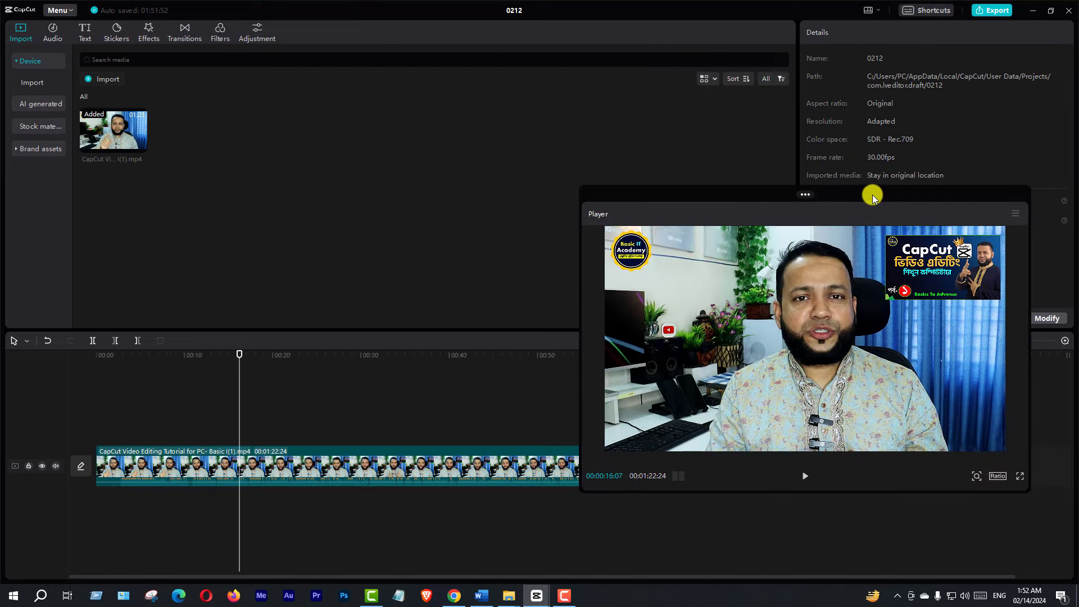
# Step: Restore the floating player to the main window and apply the default layout
pyautogui.moveTo(811, 191)
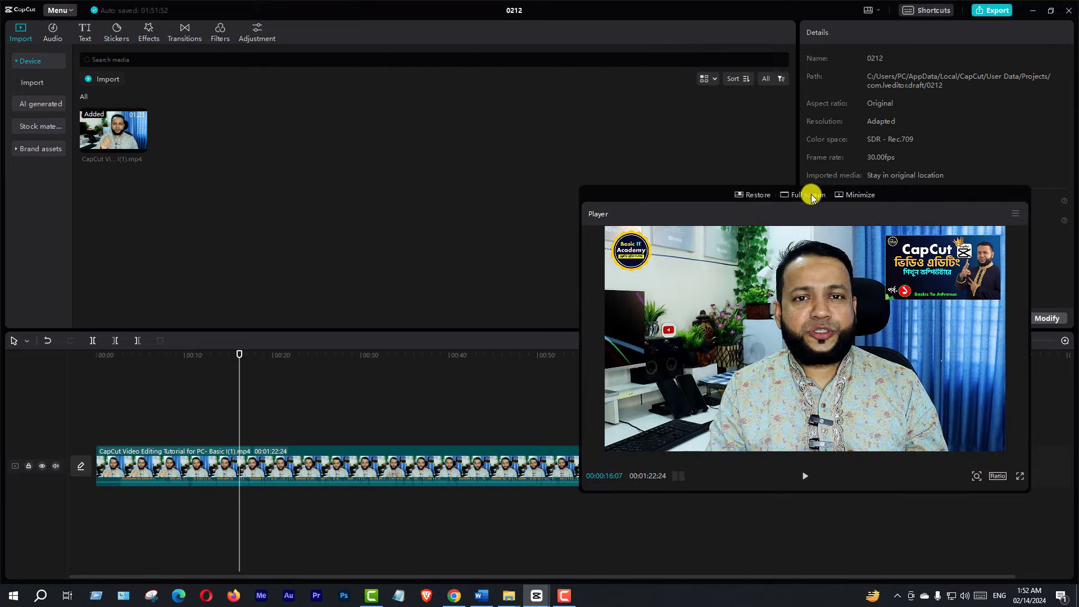
pyautogui.click(756, 195)
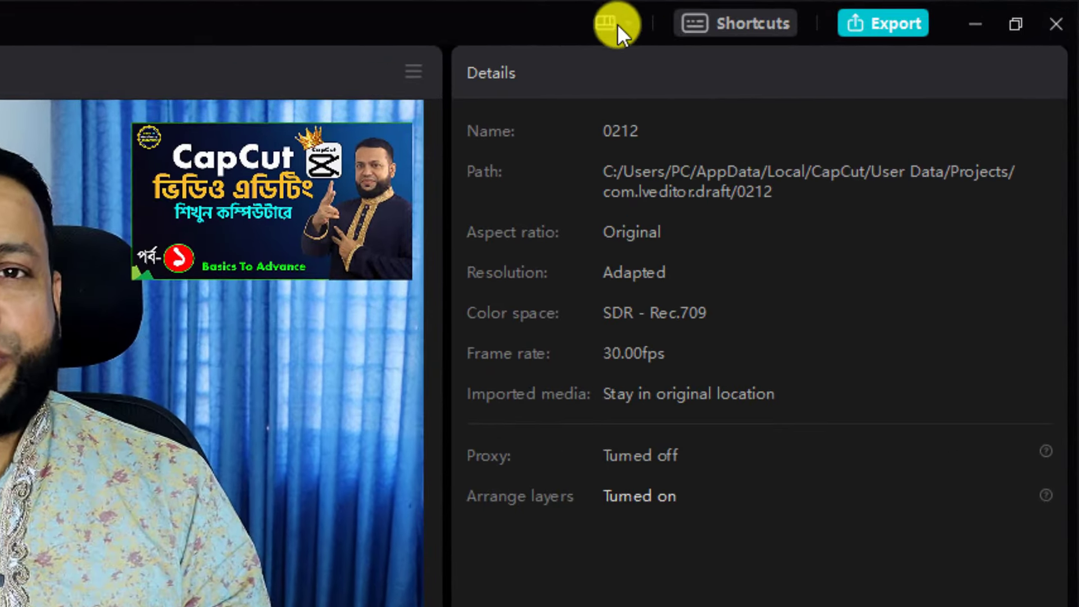
pyautogui.click(617, 24)
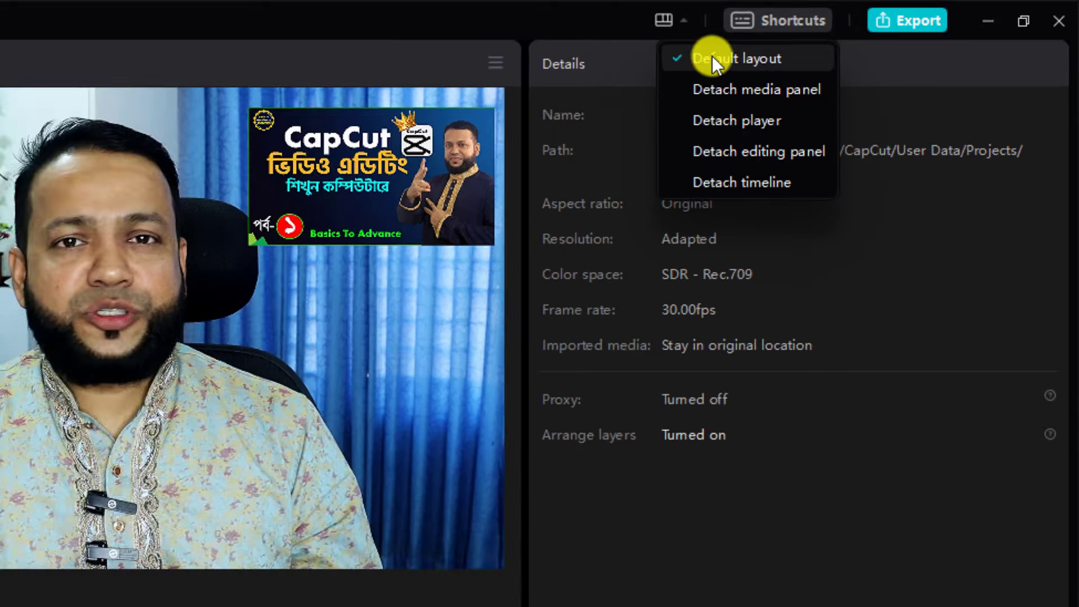
pyautogui.click(688, 66)
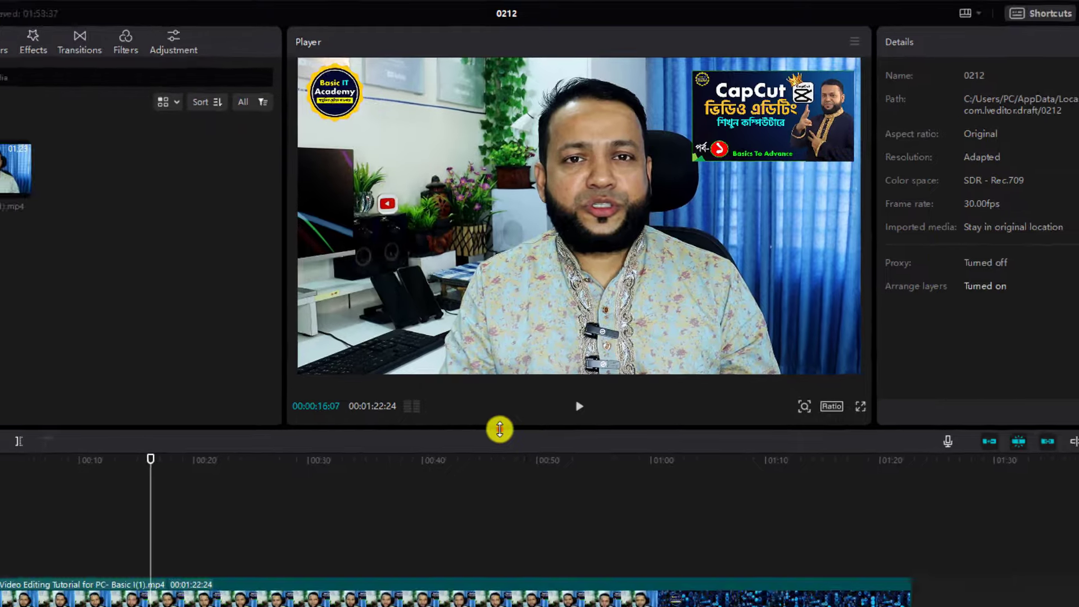
# Step: Enlarge the timeline area by shrinking the panels above it, and return the divider to about its original height
pyautogui.click(495, 520)
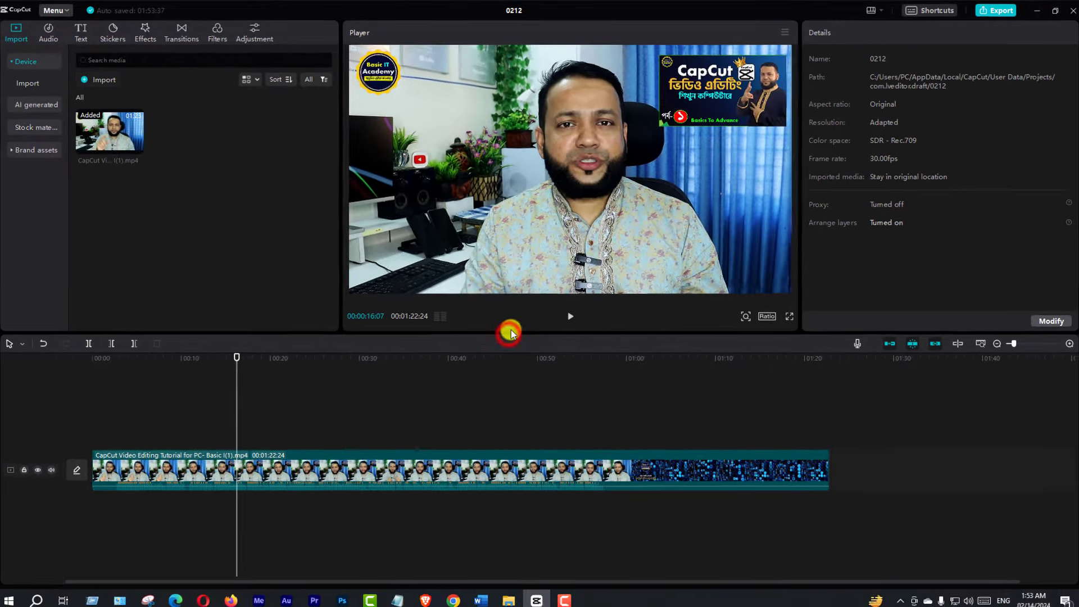
pyautogui.moveTo(513, 289); pyautogui.dragTo(515, 160)
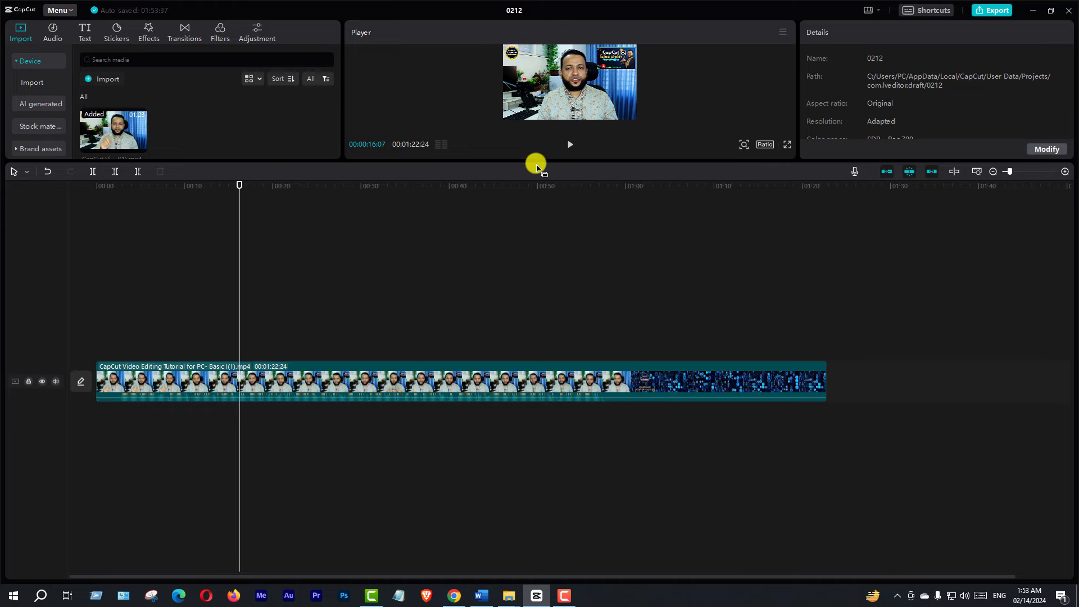
pyautogui.moveTo(536, 166); pyautogui.dragTo(548, 340)
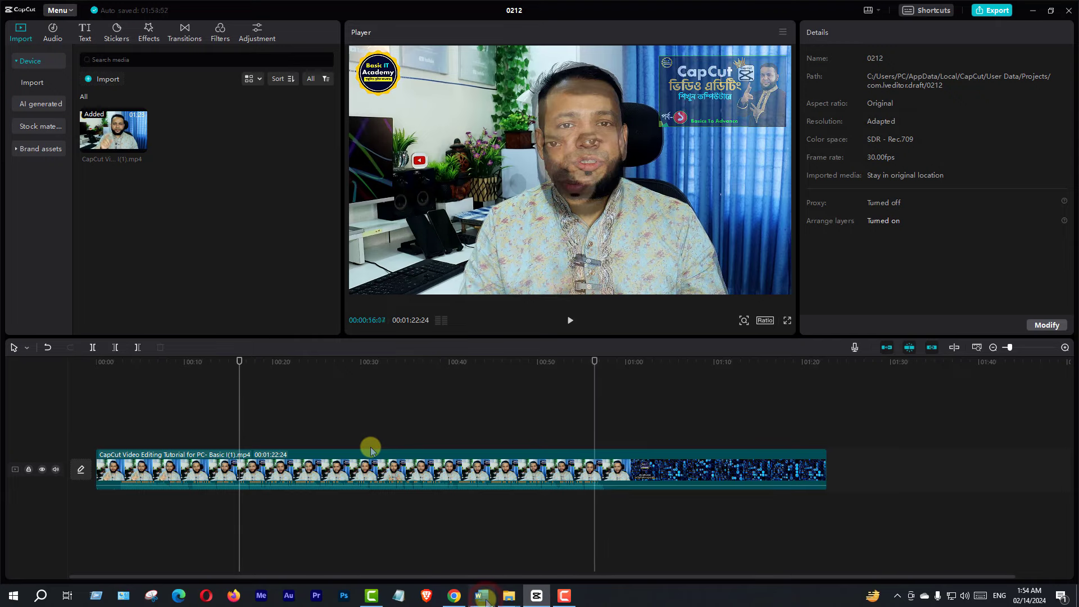
# Step: Switch to the Word outline and highlight the "Shortcut:" heading in the list of interface topics
pyautogui.click(482, 595)
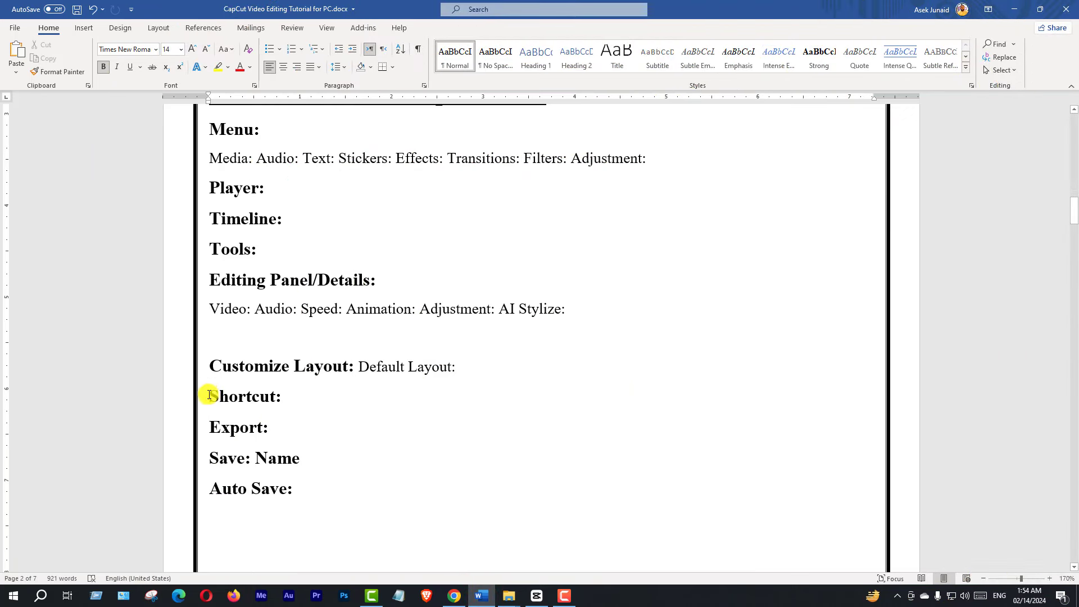
pyautogui.moveTo(209, 395); pyautogui.dragTo(298, 394)
pyautogui.click(376, 505)
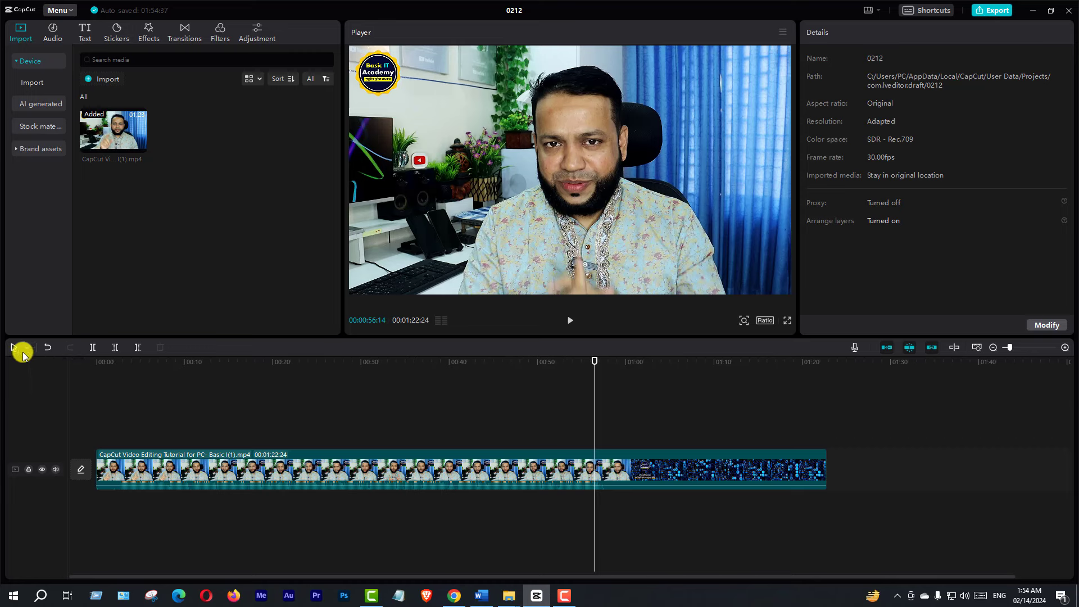
# Step: Select the video clip on the timeline in CapCut and open the shortcuts list to review all Timeline shortcuts
pyautogui.click(203, 458)
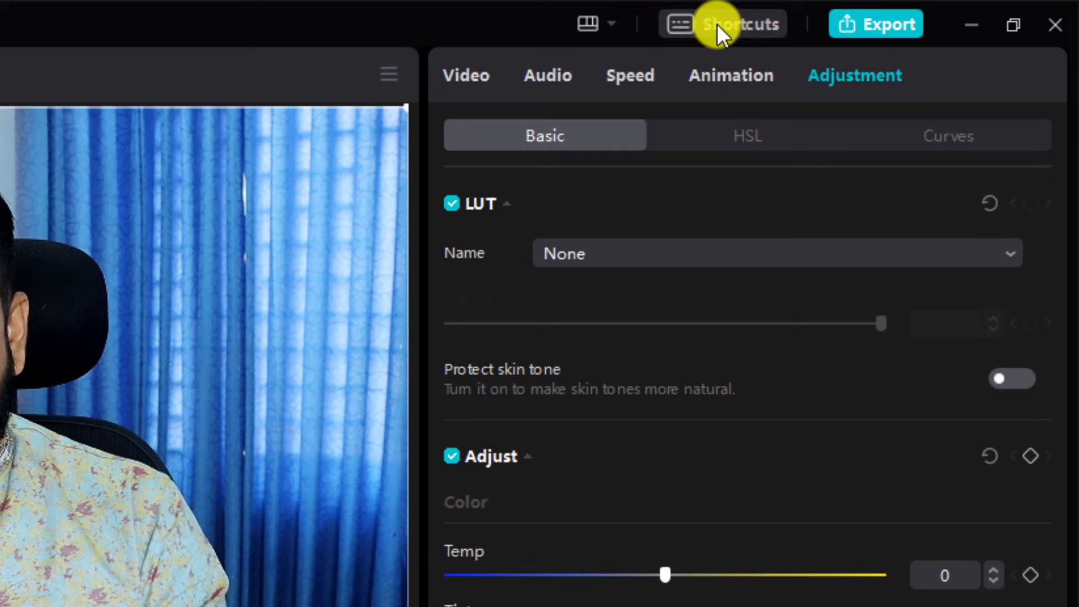
pyautogui.click(738, 22)
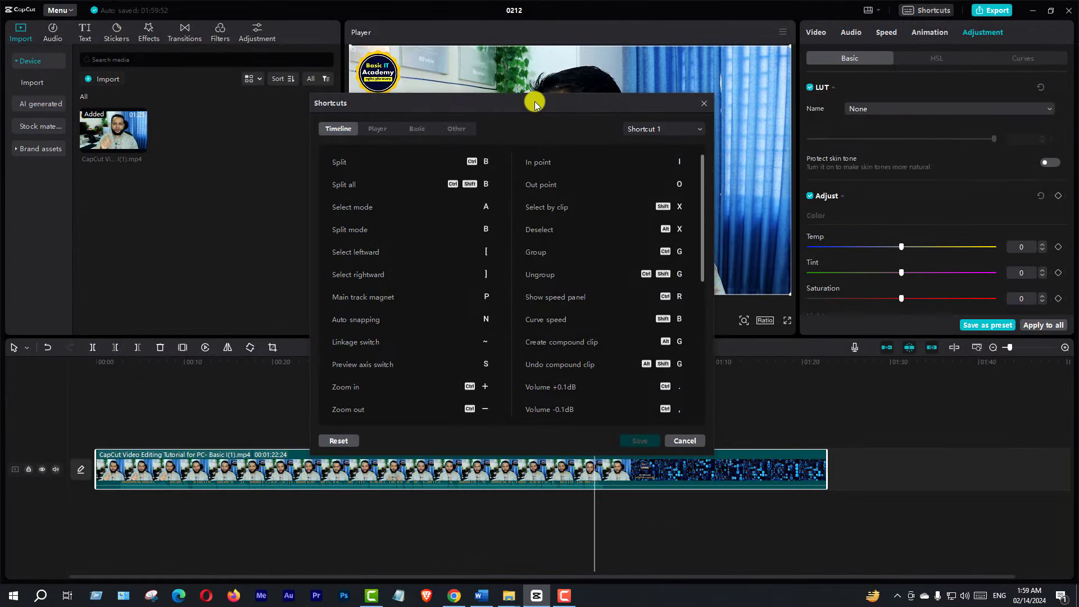
pyautogui.moveTo(539, 103)
pyautogui.mouseDown()
pyautogui.moveTo(616, 79)
pyautogui.moveTo(510, 89)
pyautogui.moveTo(556, 93)
pyautogui.mouseUp()
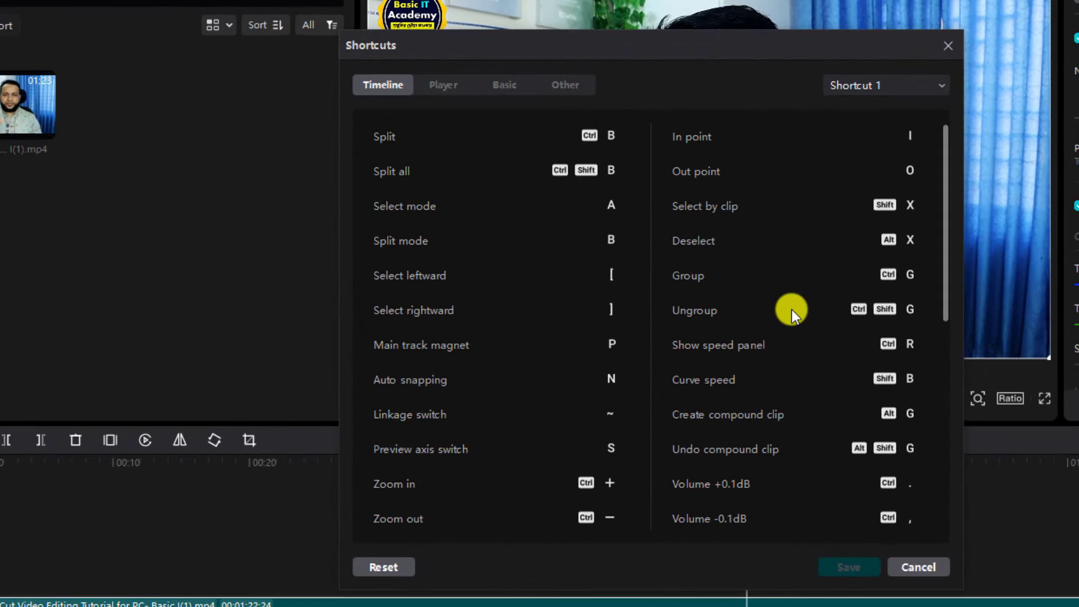
pyautogui.scroll(-5, 791, 309)
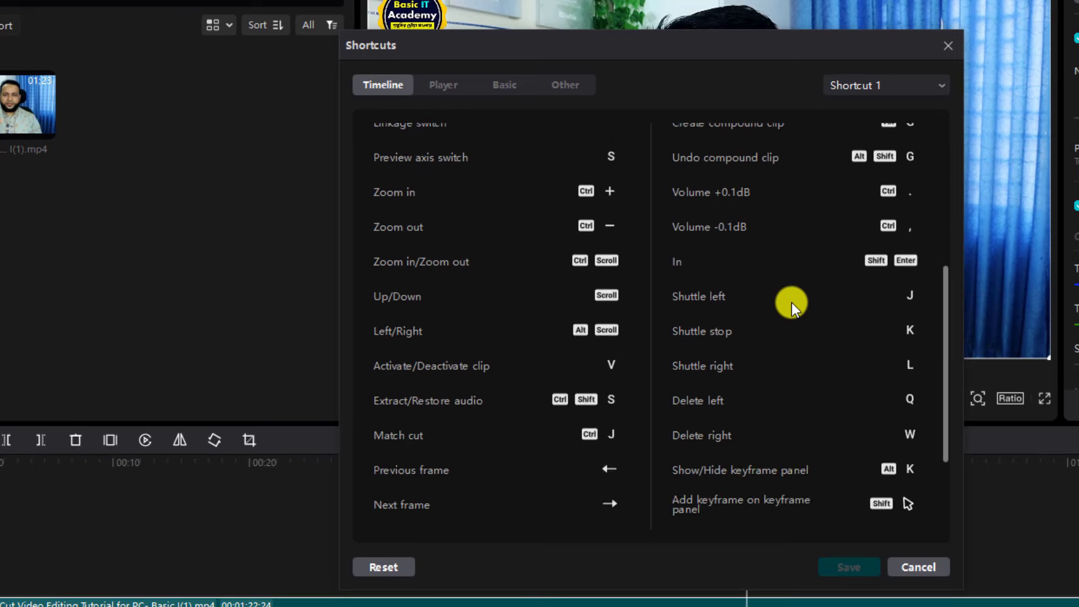
pyautogui.scroll(-3, 791, 302)
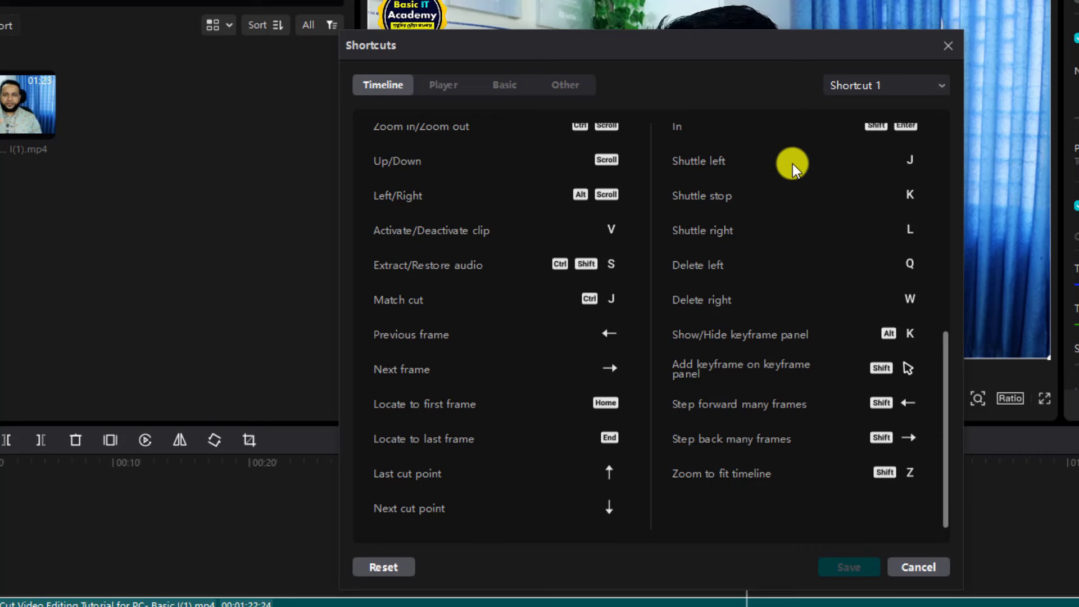
pyautogui.scroll(8, 733, 312)
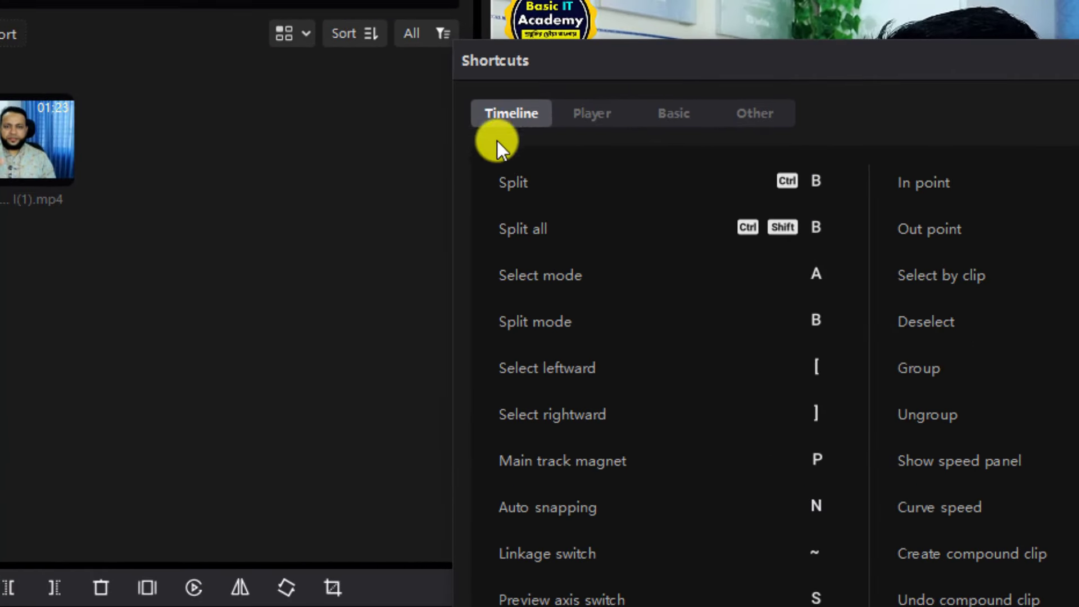
# Step: Review the Player, Basic and Other shortcut groups
pyautogui.click(594, 114)
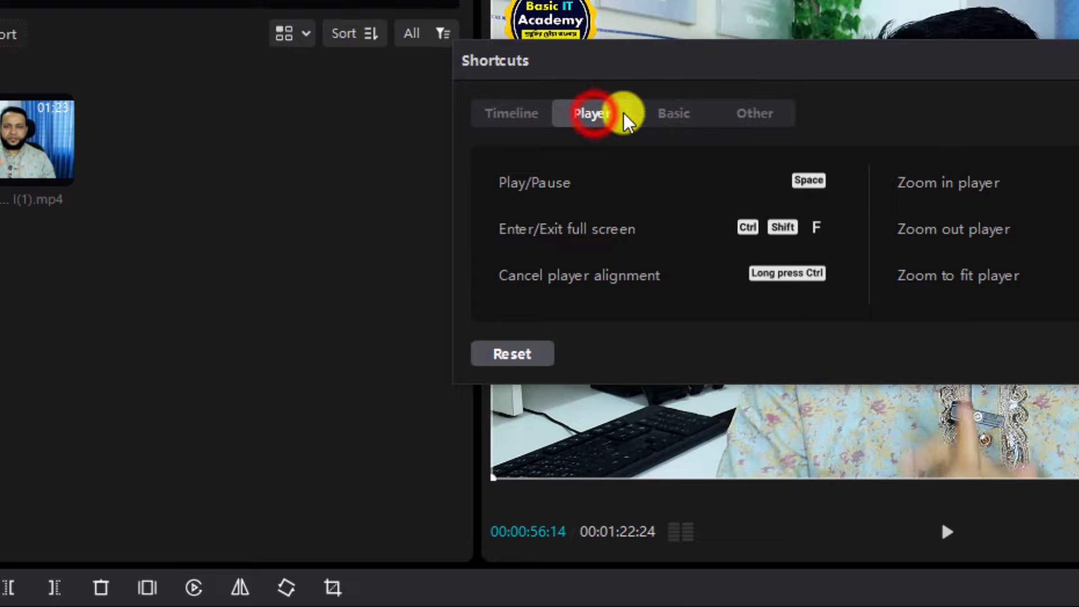
pyautogui.click(674, 114)
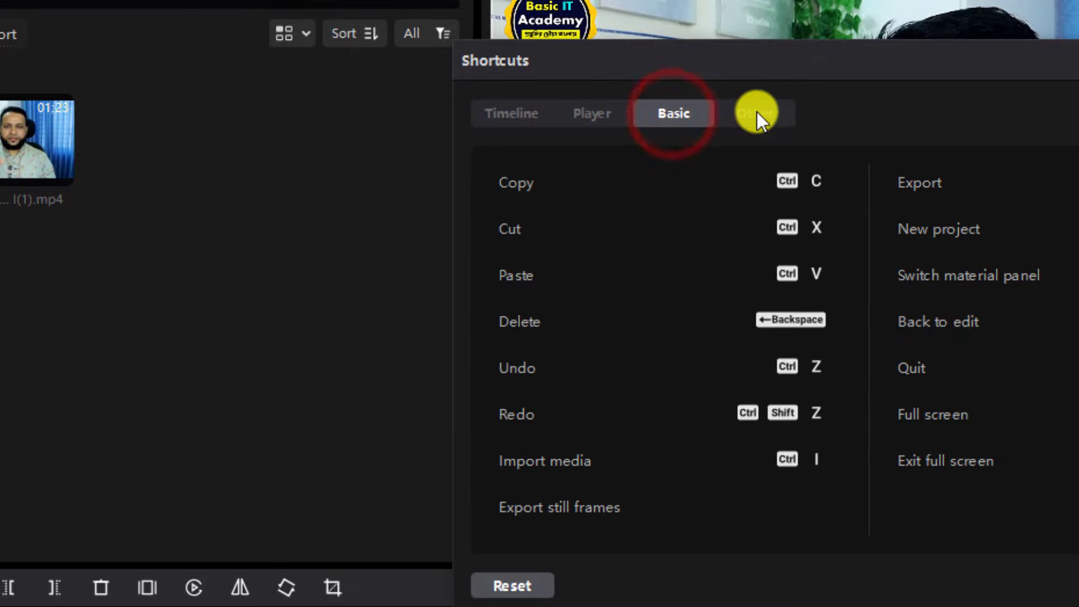
pyautogui.click(757, 111)
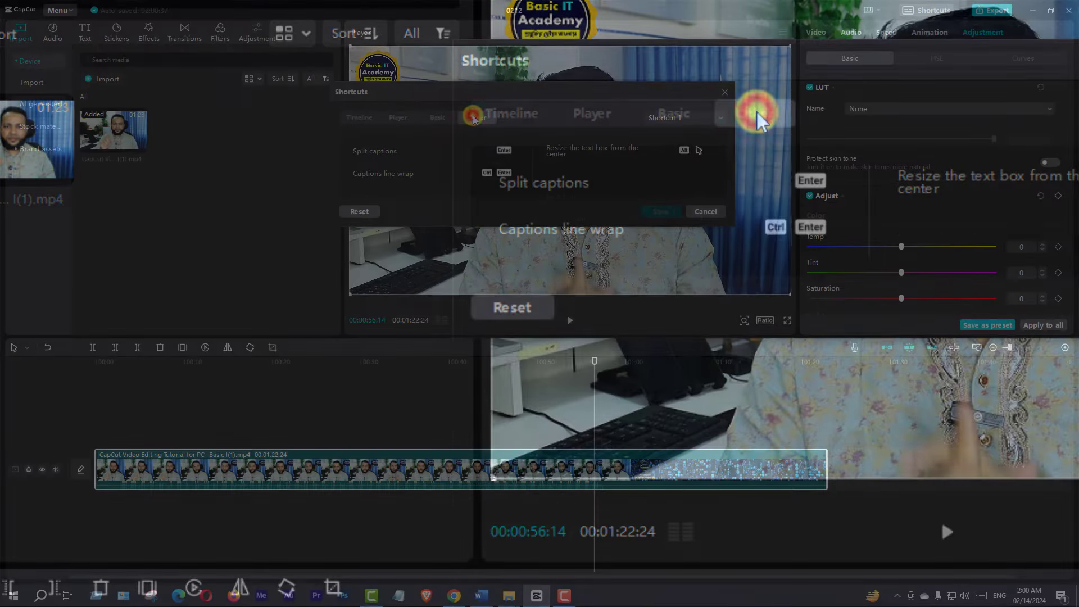
# Step: Examine the Basic, Player and full Timeline shortcut groups again, and close the shortcuts window without saving changes
pyautogui.click(669, 118)
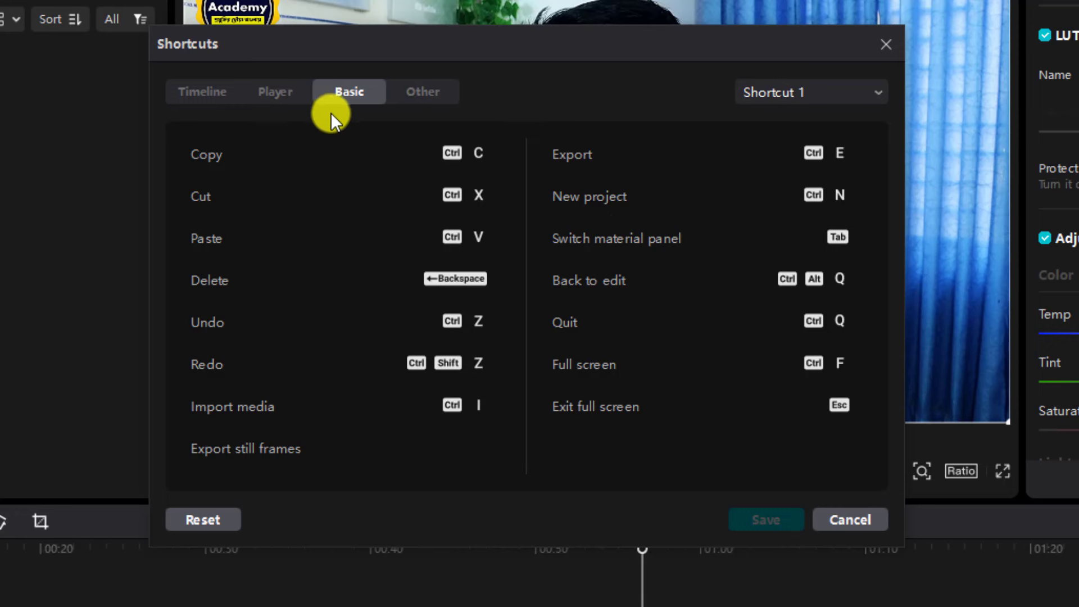
pyautogui.click(272, 92)
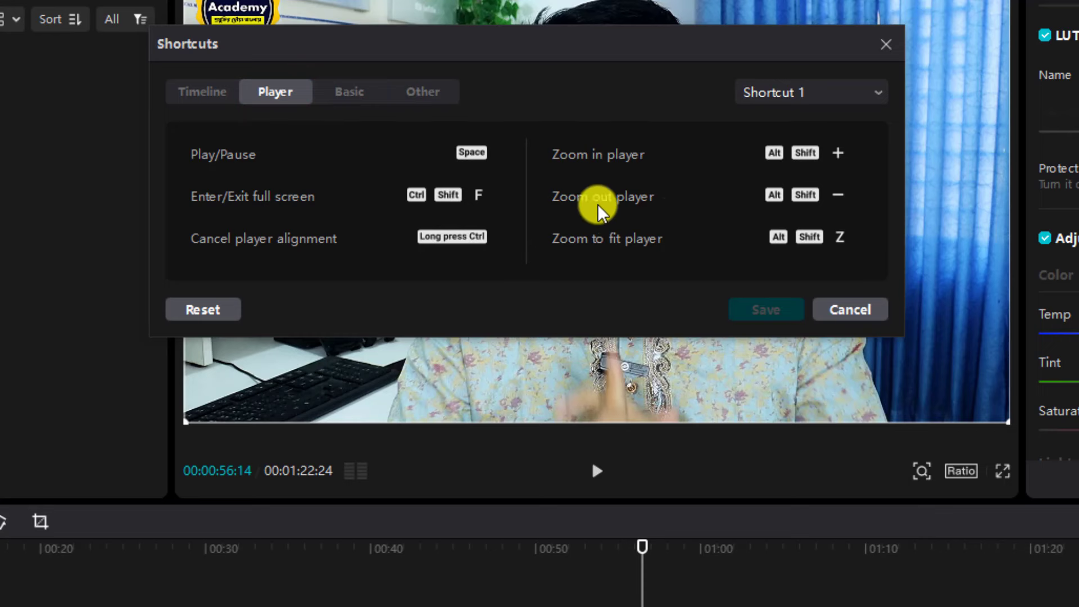
pyautogui.click(198, 90)
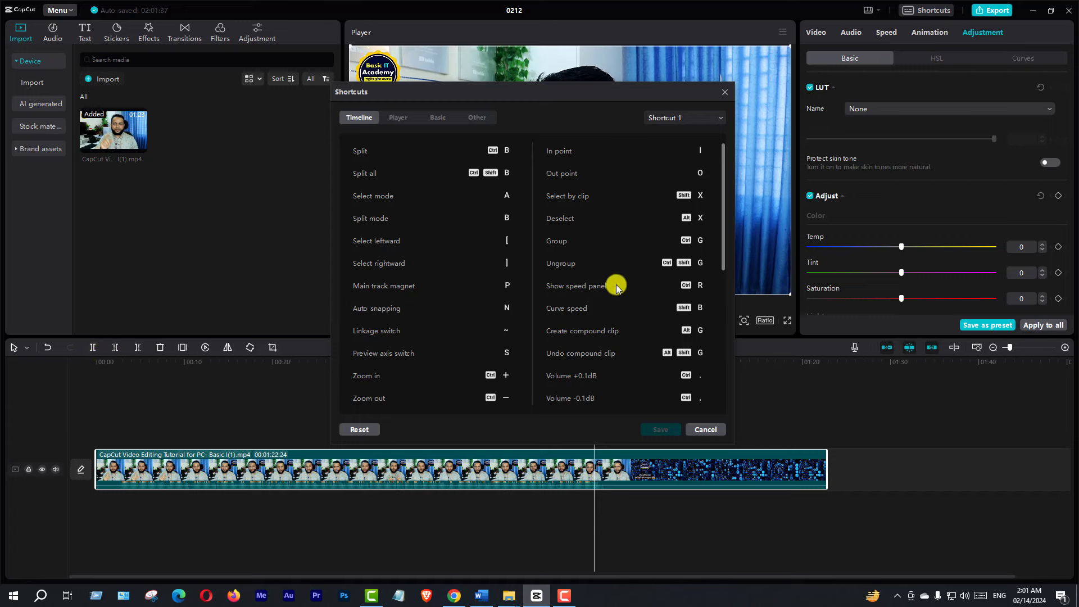
pyautogui.scroll(-4, 617, 287)
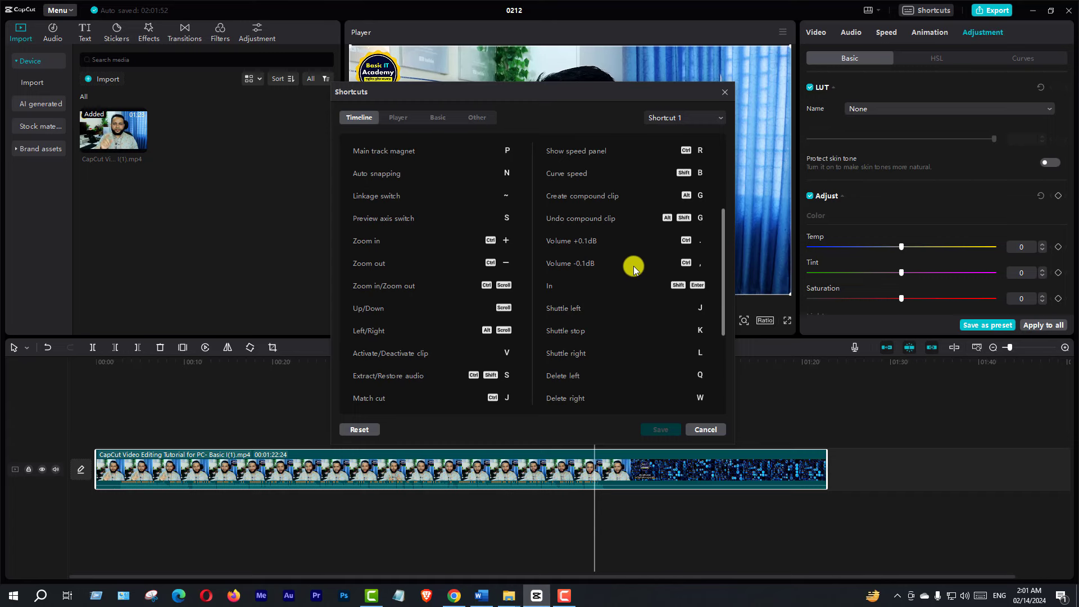
pyautogui.scroll(-4, 633, 265)
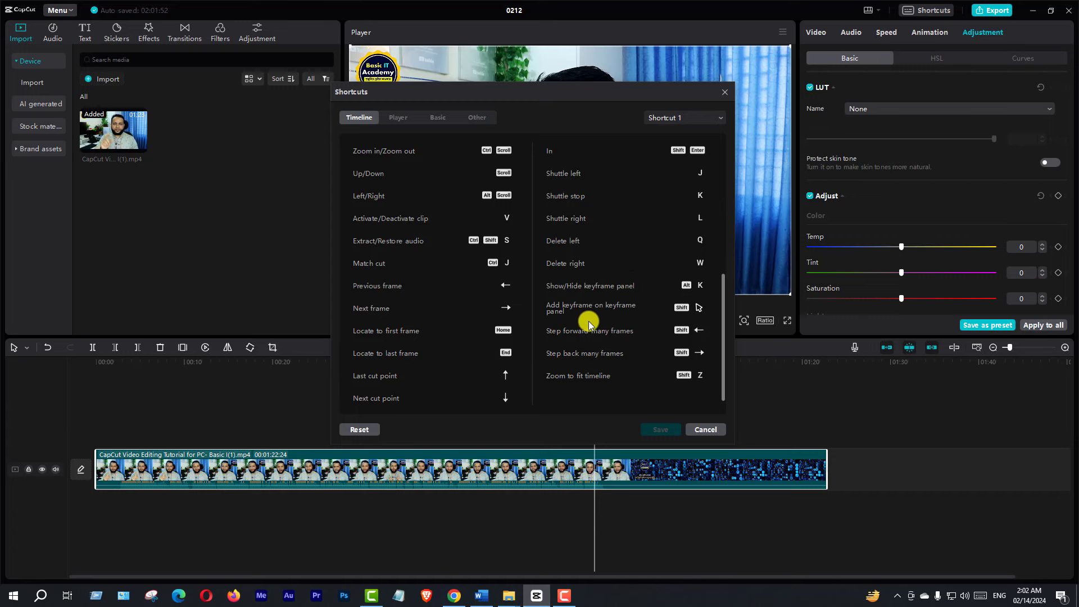
pyautogui.click(707, 430)
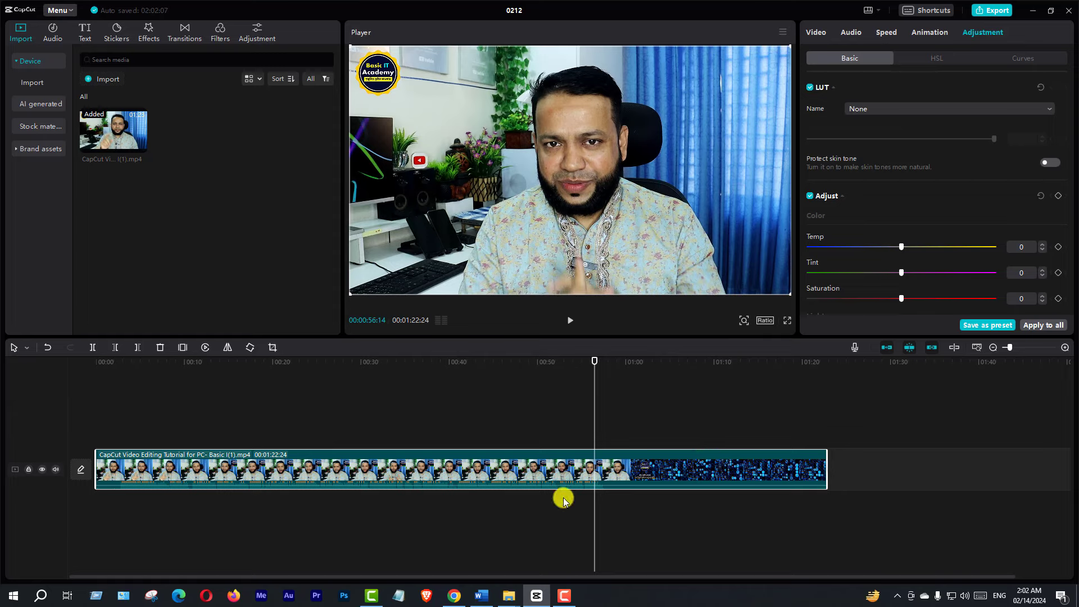
# Step: Open the project's export settings and set the export name to "cvbcv"
pyautogui.click(485, 600)
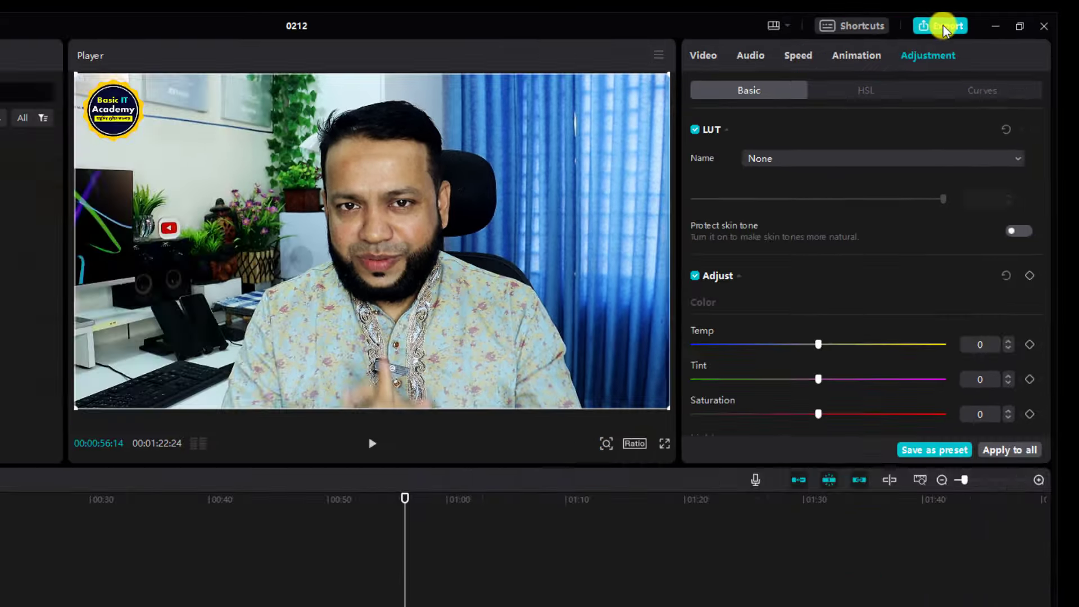
pyautogui.click(873, 46)
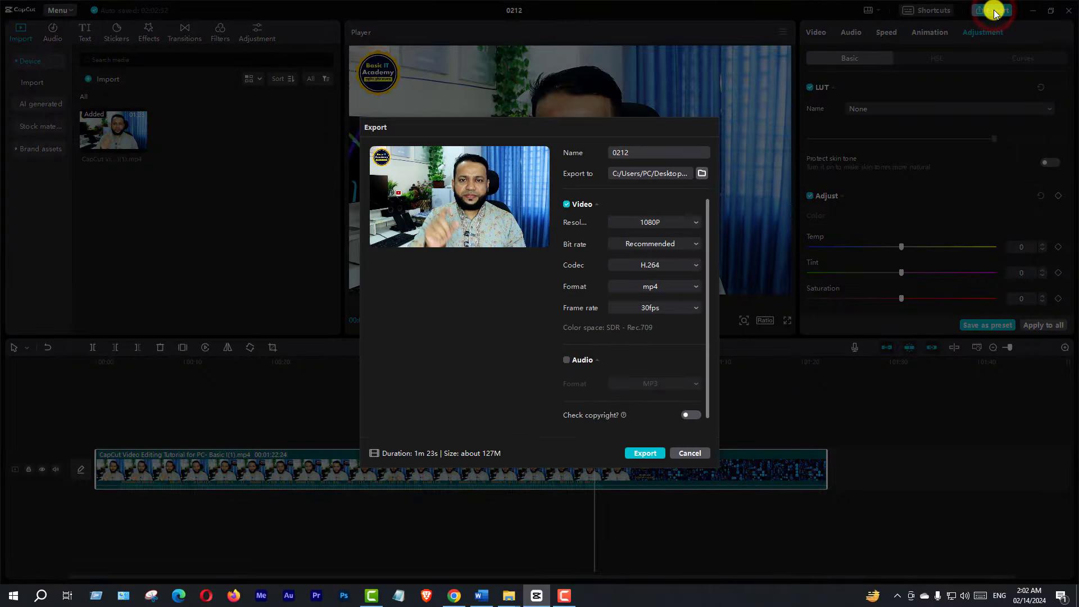
pyautogui.doubleClick(621, 153)
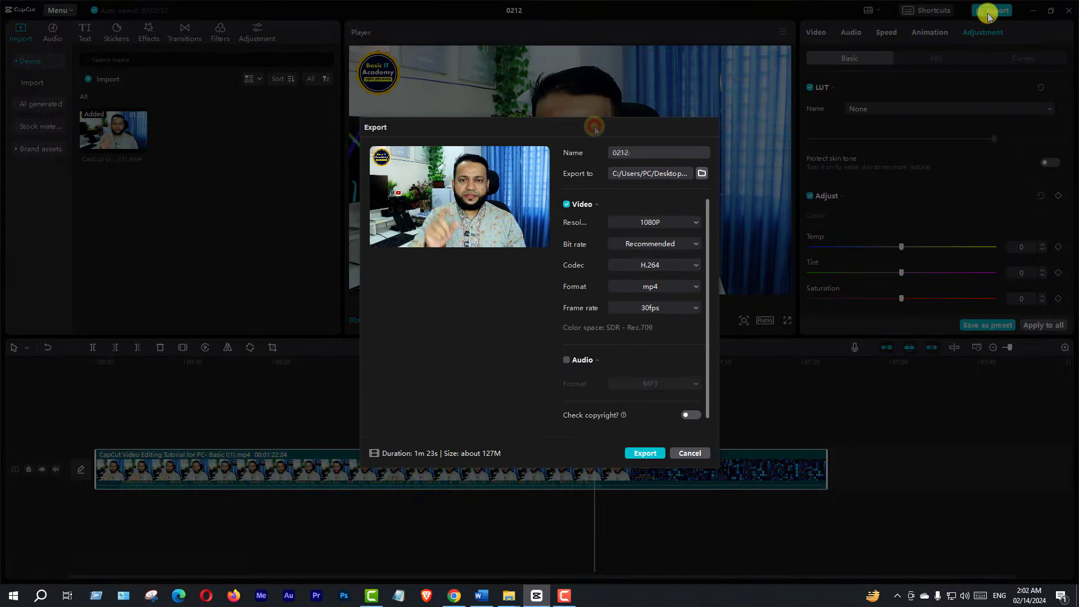
pyautogui.write('cvbcv')
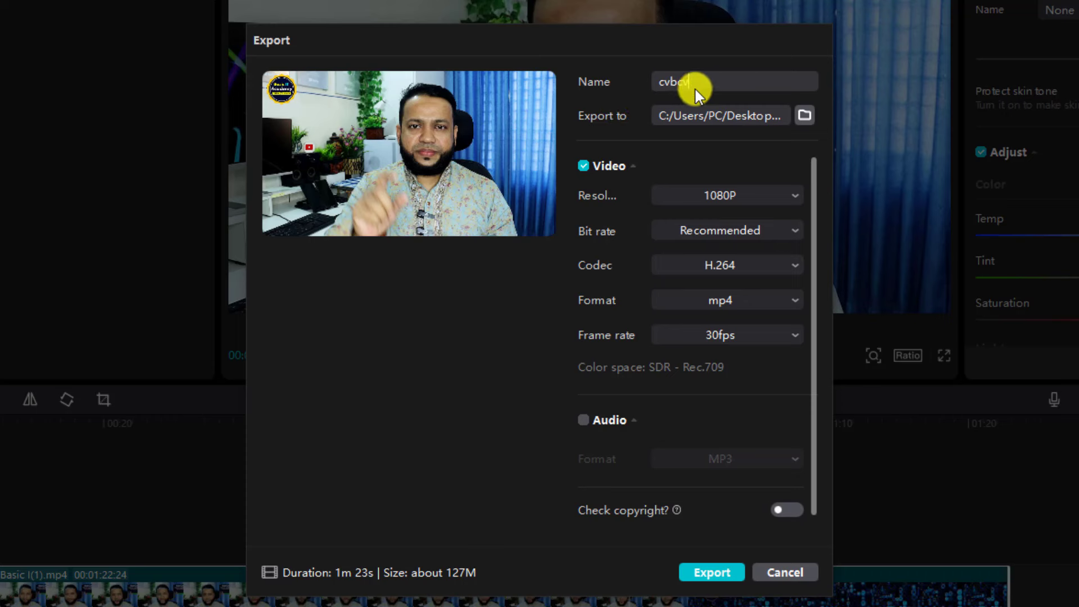
# Step: Rename the export to "123456" and set its destination to the CapCut Use Element folder on the Desktop
pyautogui.moveTo(706, 85); pyautogui.dragTo(645, 87)
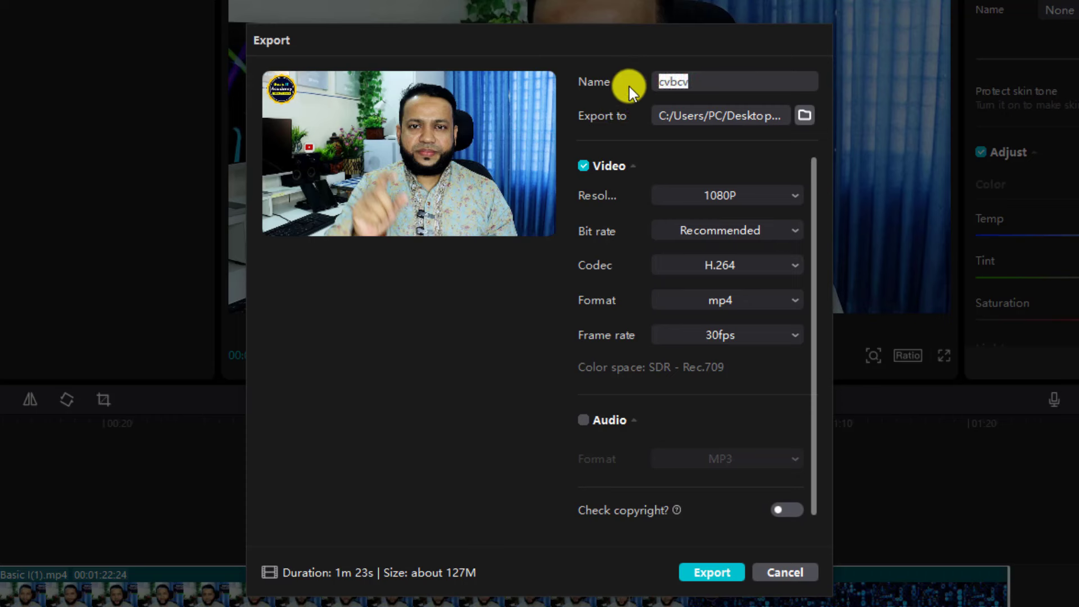
pyautogui.write('123456')
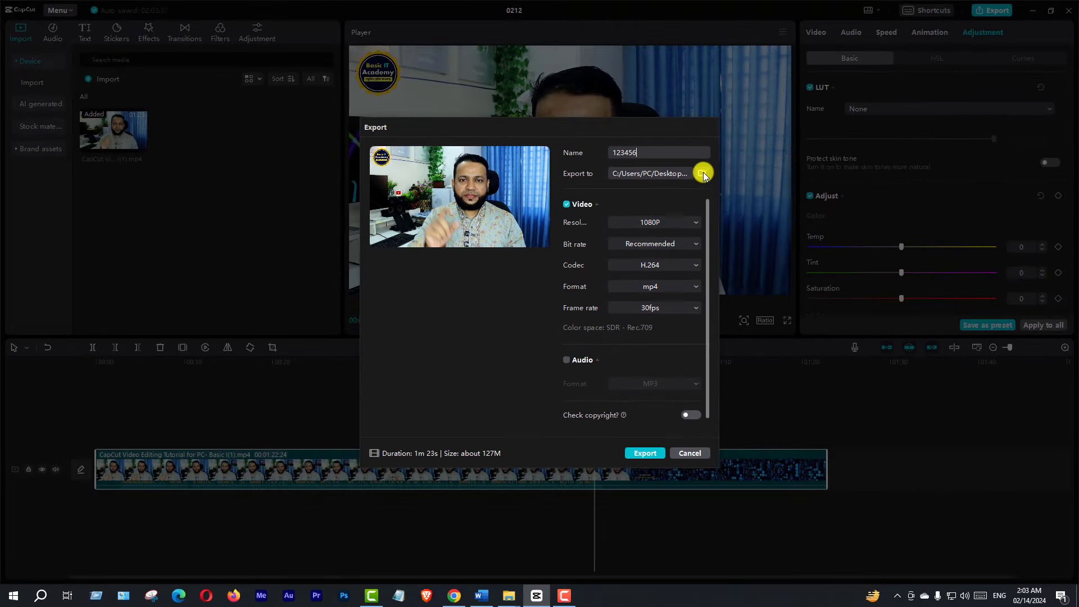
pyautogui.click(702, 174)
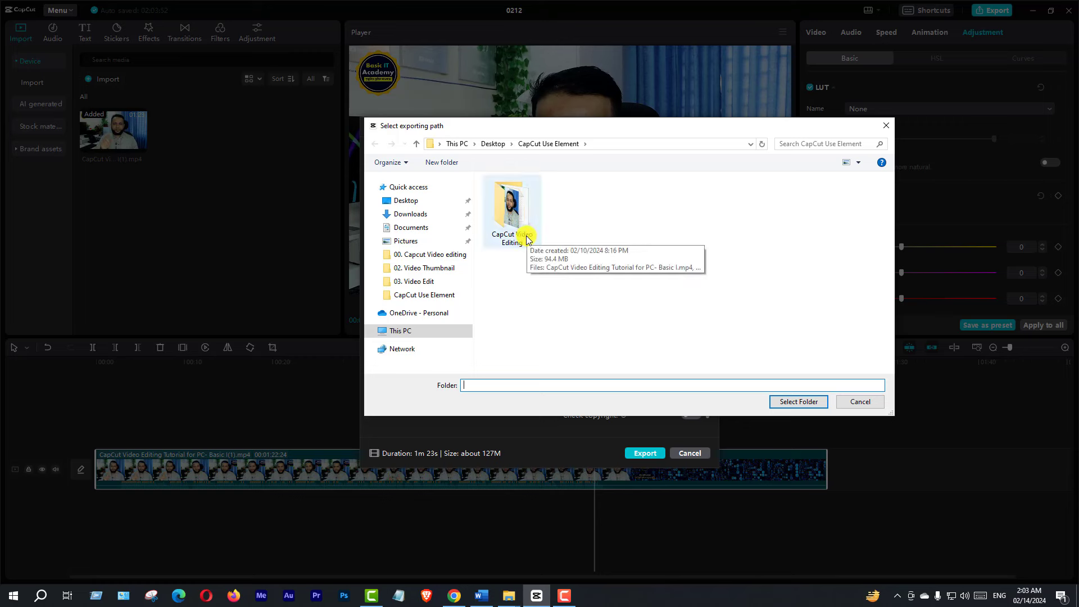
pyautogui.click(412, 204)
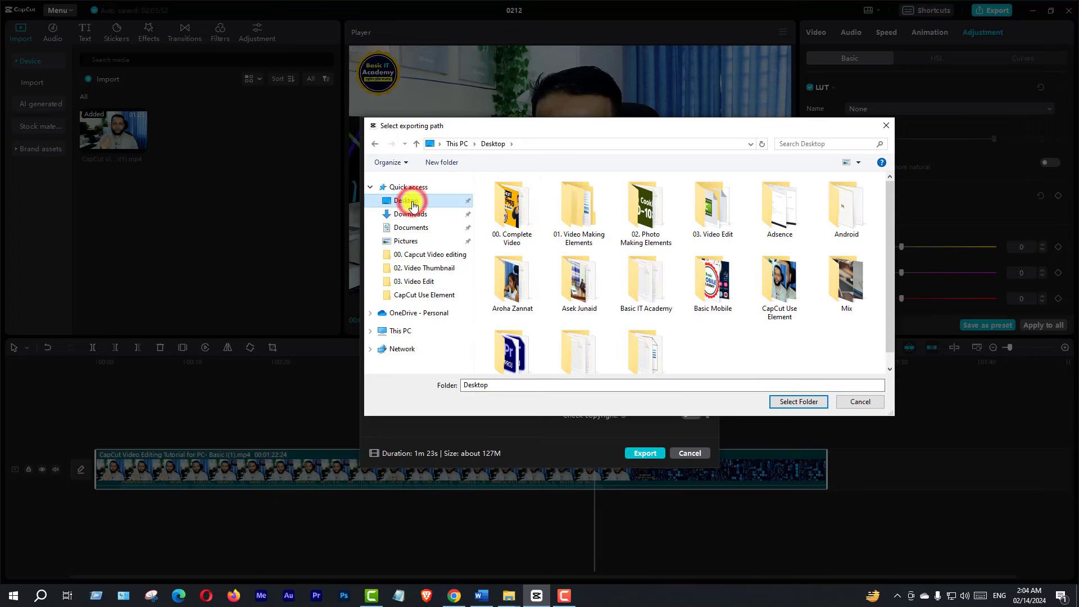
pyautogui.doubleClick(781, 292)
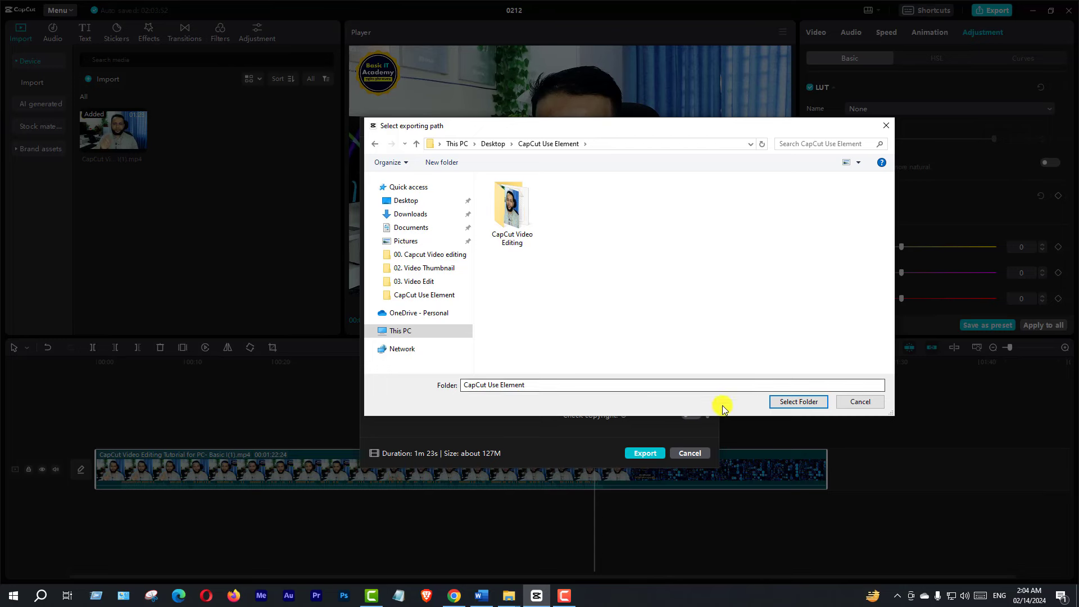
pyautogui.click(794, 402)
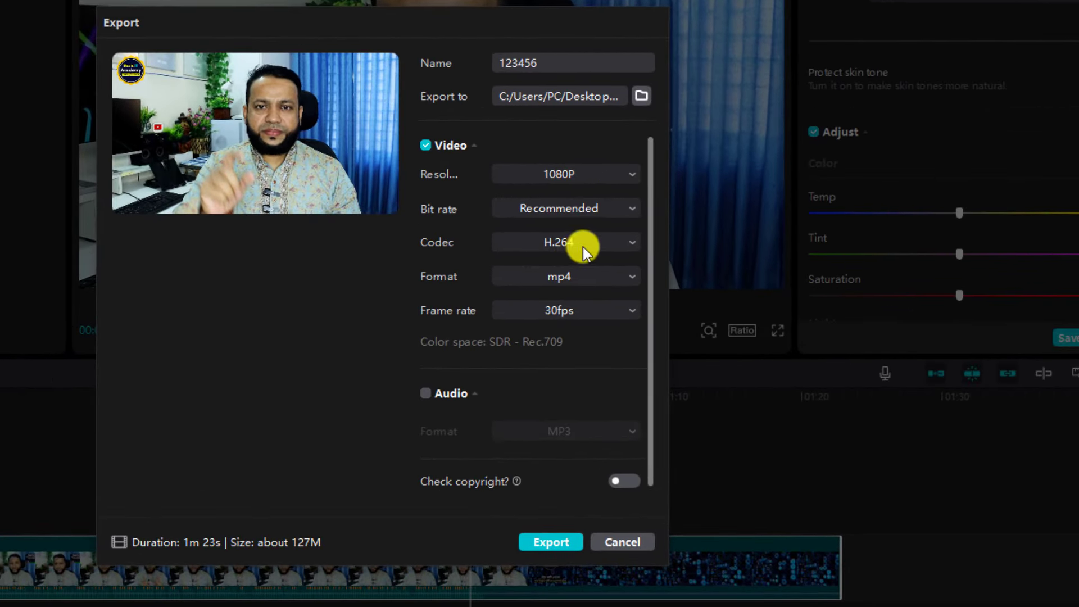
# Step: Review the export codec and format options, keeping H.264 and mp4
pyautogui.click(624, 242)
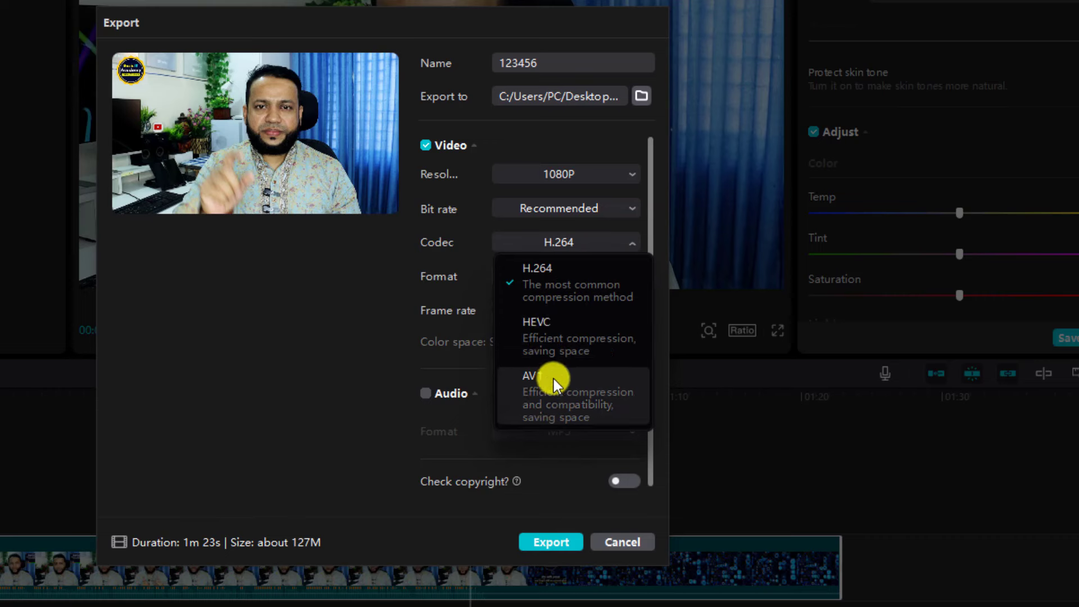
pyautogui.click(593, 281)
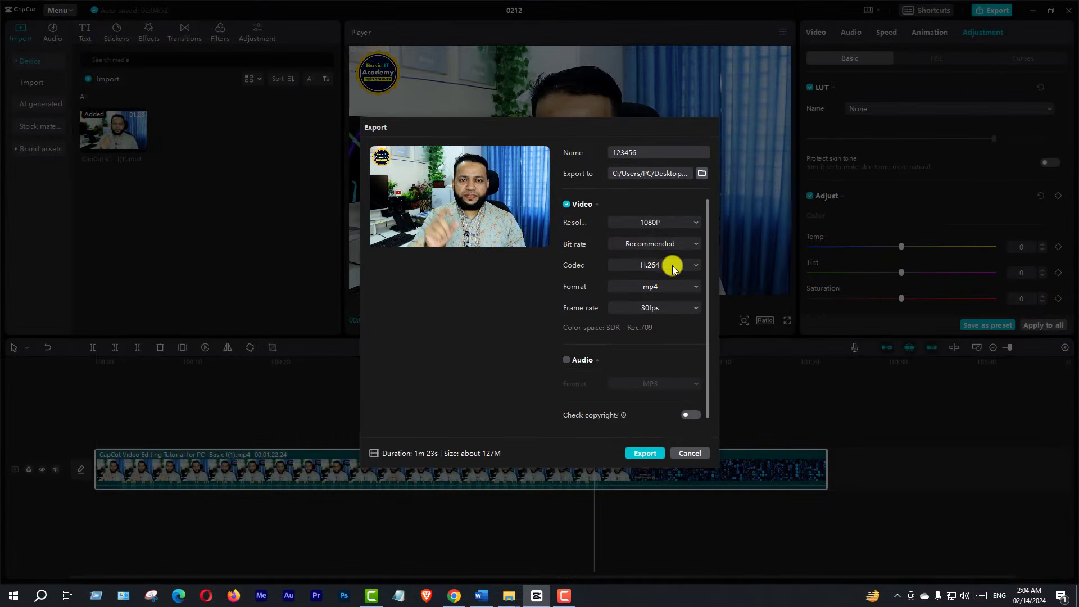
pyautogui.click(685, 286)
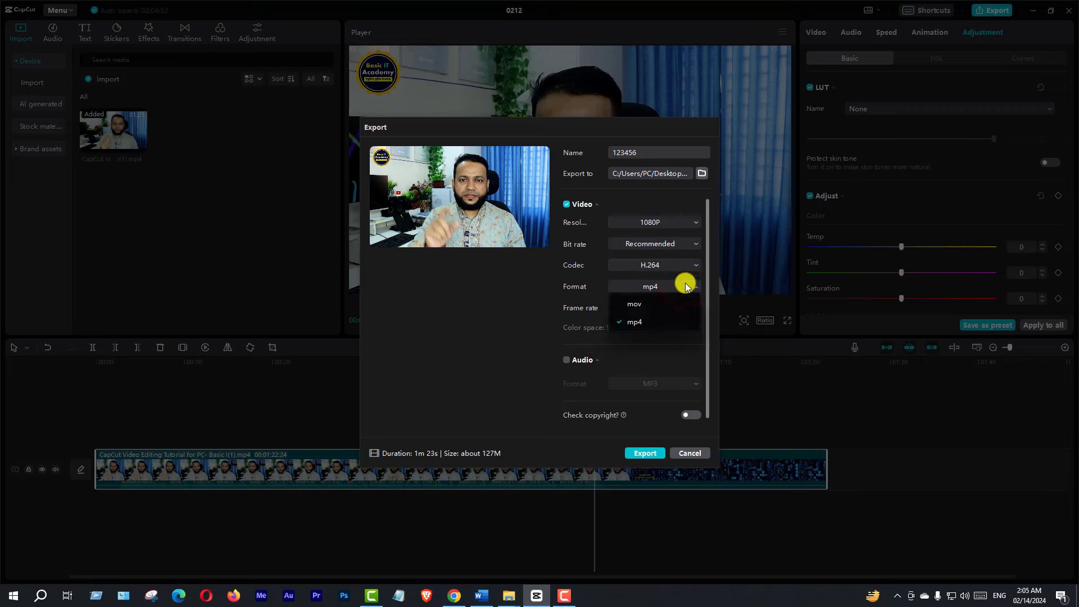
pyautogui.click(686, 284)
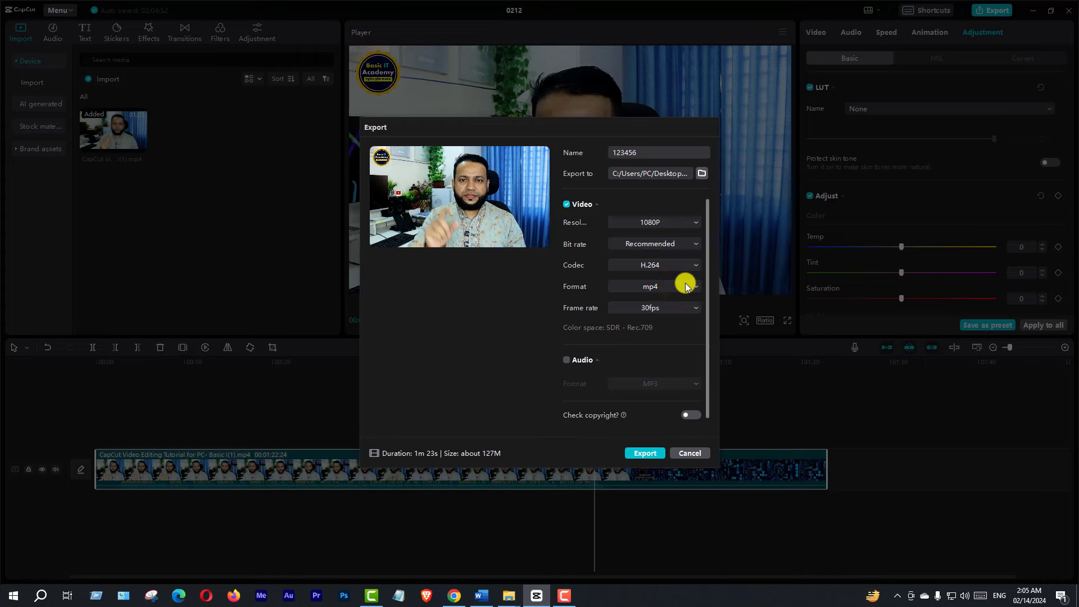
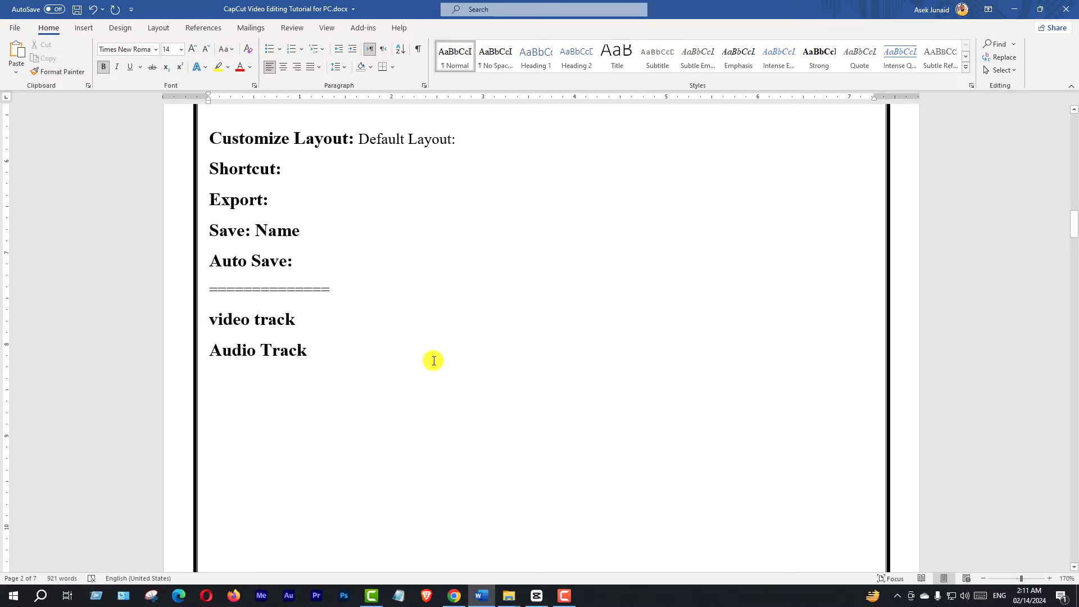
# Step: Switch from Word to CapCut, zoom the timeline out to show the whole video clip, and select the clip
pyautogui.click(537, 597)
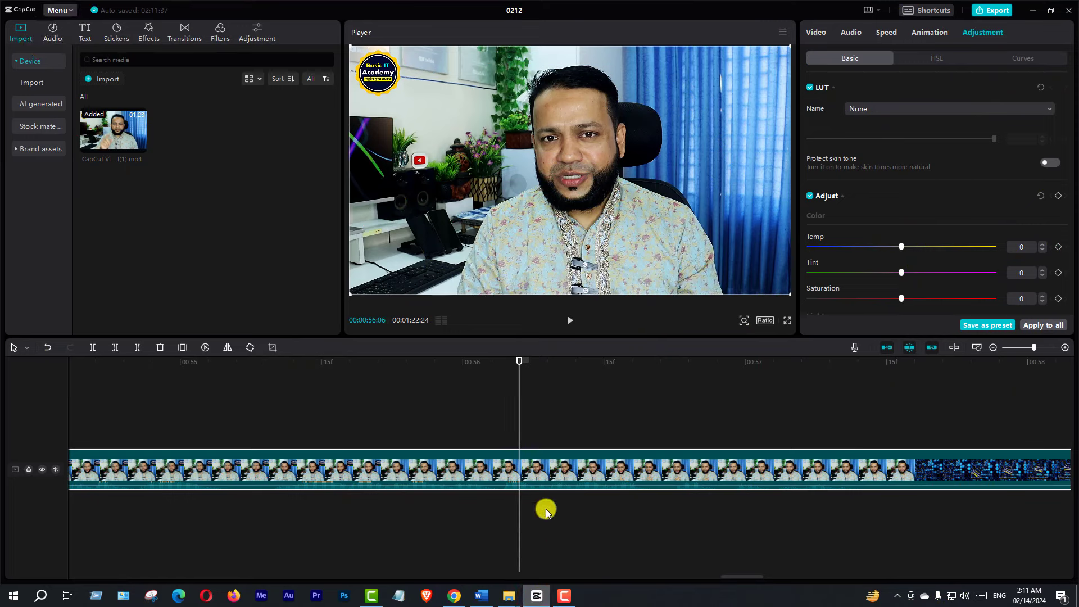
pyautogui.click(992, 347)
pyautogui.click(993, 348)
pyautogui.click(994, 348)
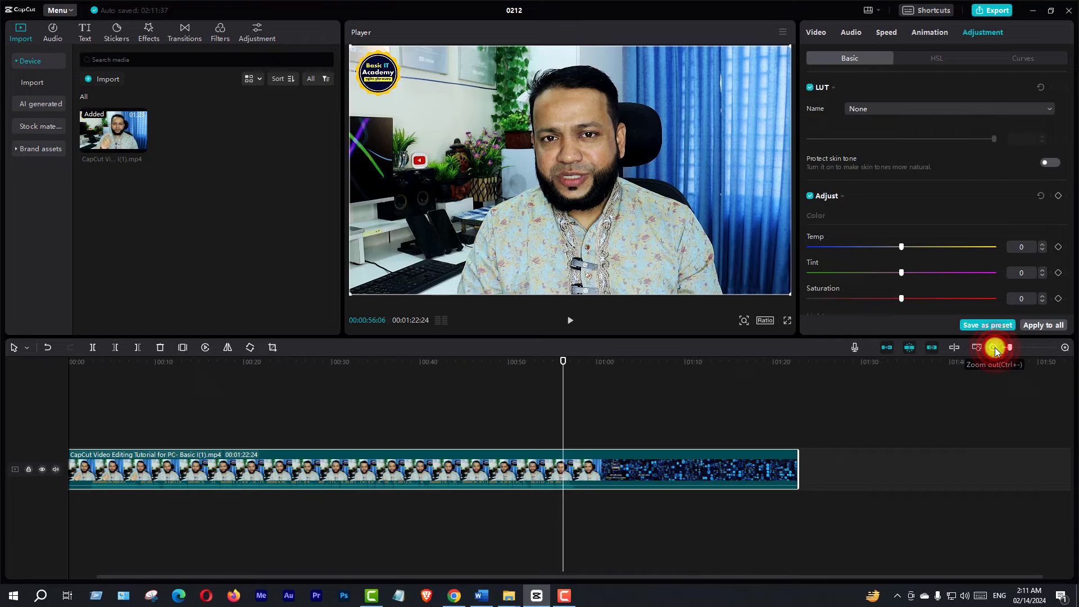
pyautogui.click(415, 464)
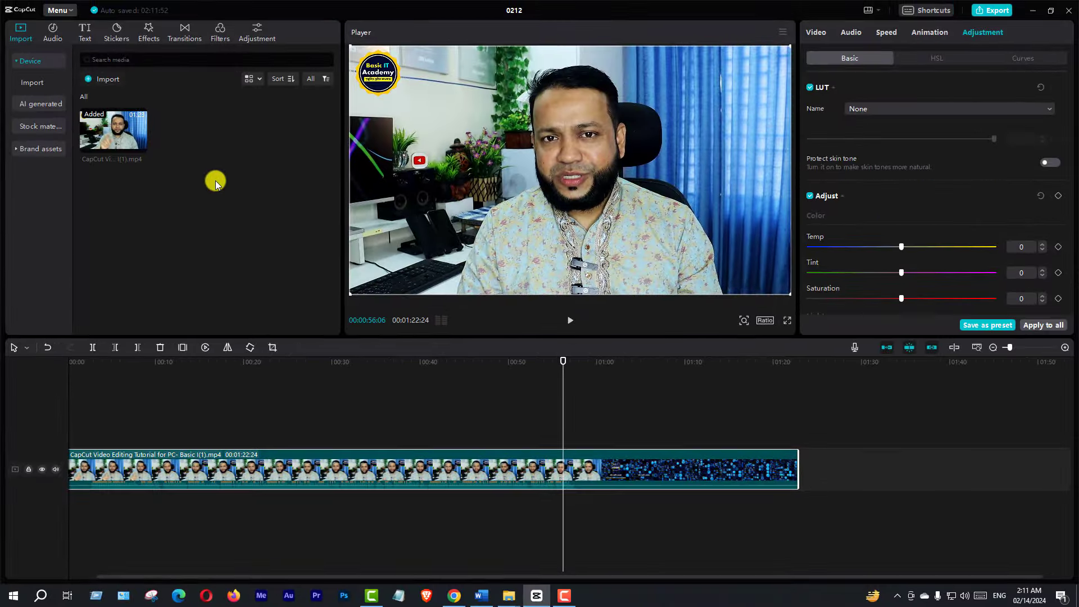
# Step: Import Assalamu Alaykum 05.mp4, Video Intro BIA 01.mp4, the storm and tiger JPGs and the "Teasing the King" MP3 from the CapCut Use Element folder
pyautogui.click(100, 80)
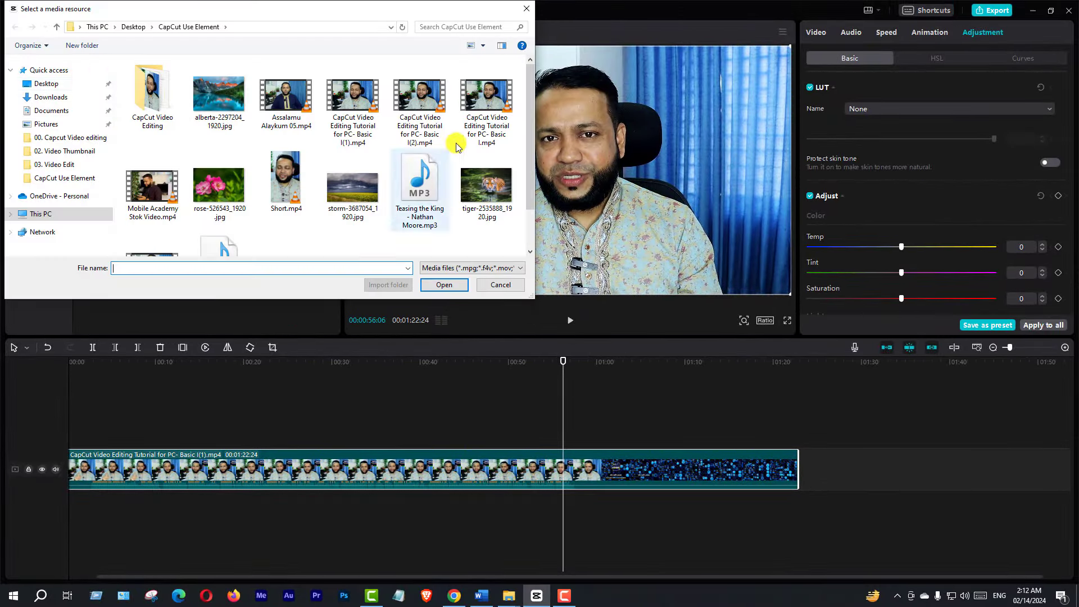
pyautogui.scroll(-2, 528, 104)
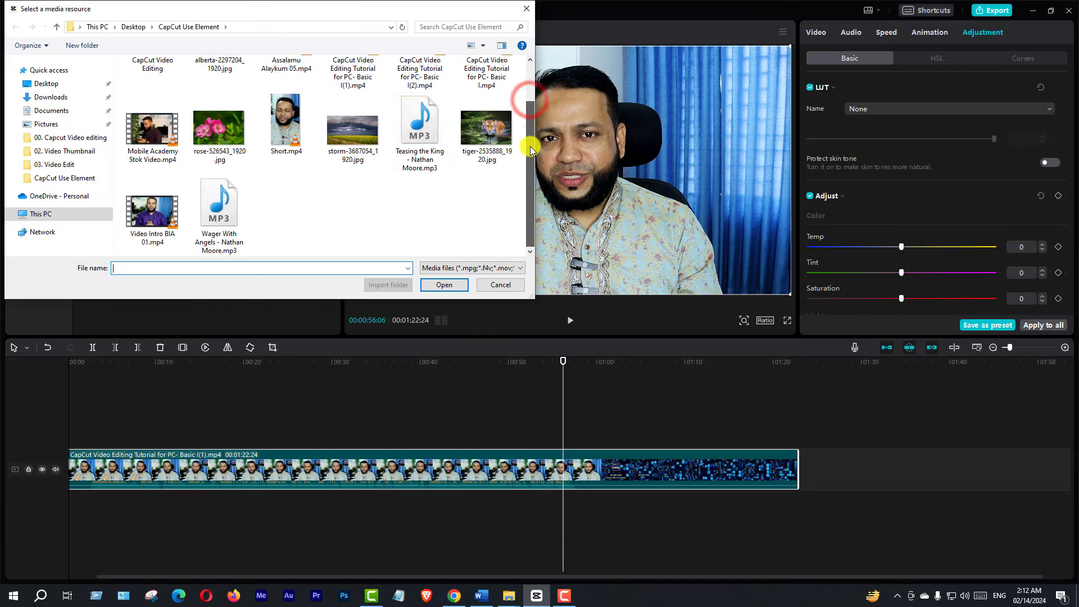
pyautogui.scroll(1, 530, 147)
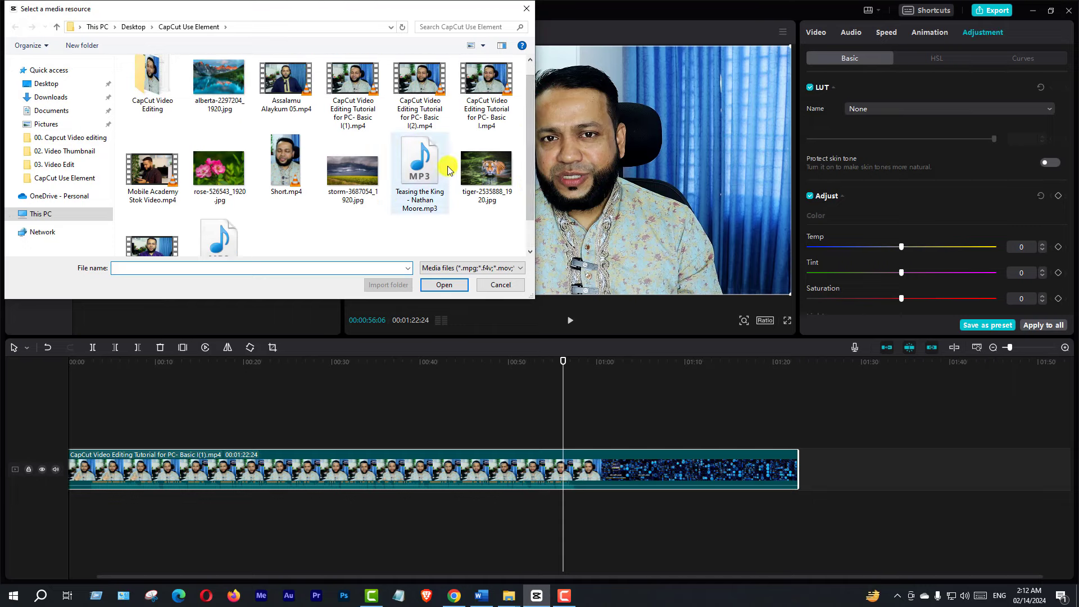
pyautogui.click(426, 168)
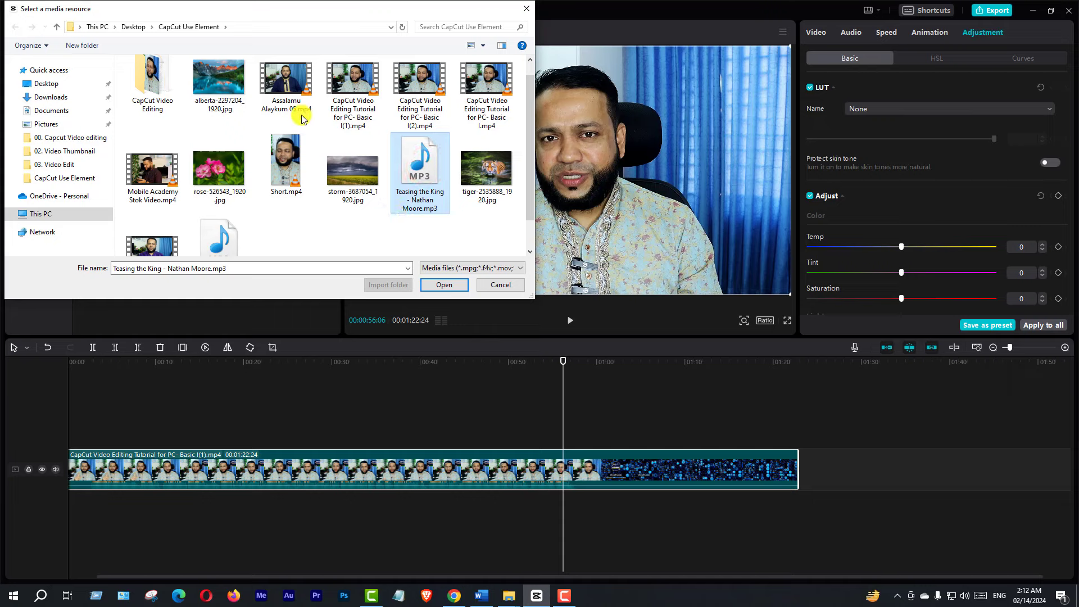
pyautogui.keyDown('ctrl'); pyautogui.click(282, 87); pyautogui.keyUp('ctrl')
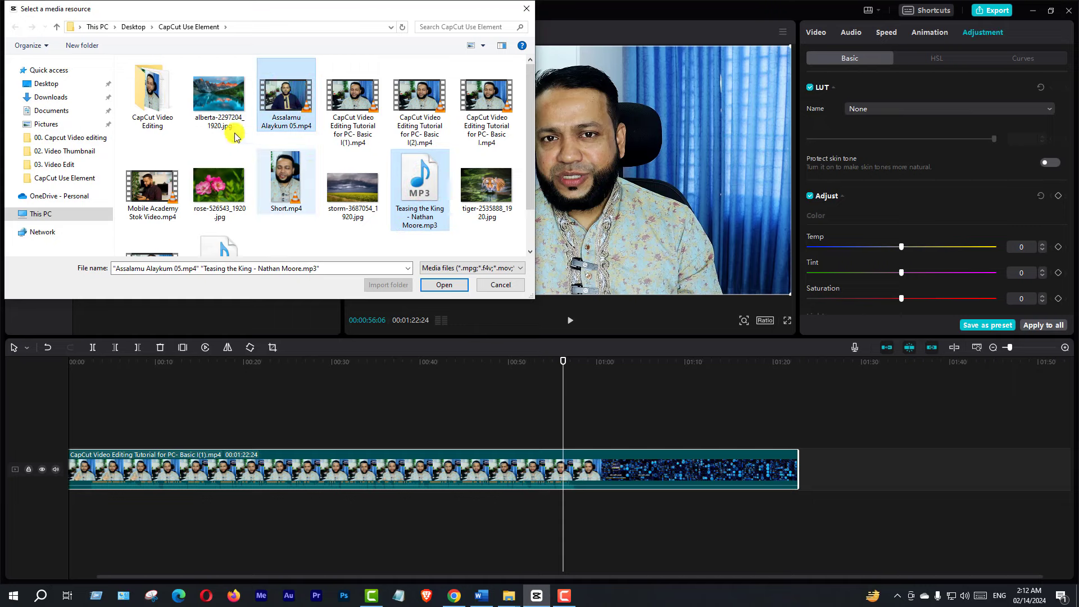
pyautogui.keyDown('ctrl'); pyautogui.click(486, 188); pyautogui.keyUp('ctrl')
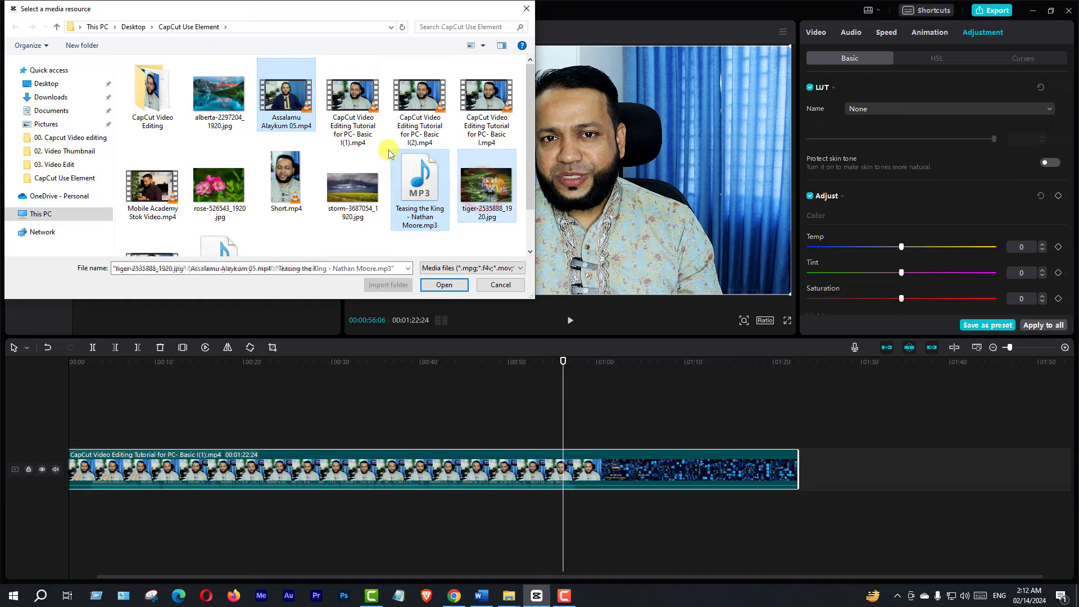
pyautogui.scroll(-1, 388, 152)
pyautogui.keyDown('ctrl'); pyautogui.click(352, 131); pyautogui.keyUp('ctrl')
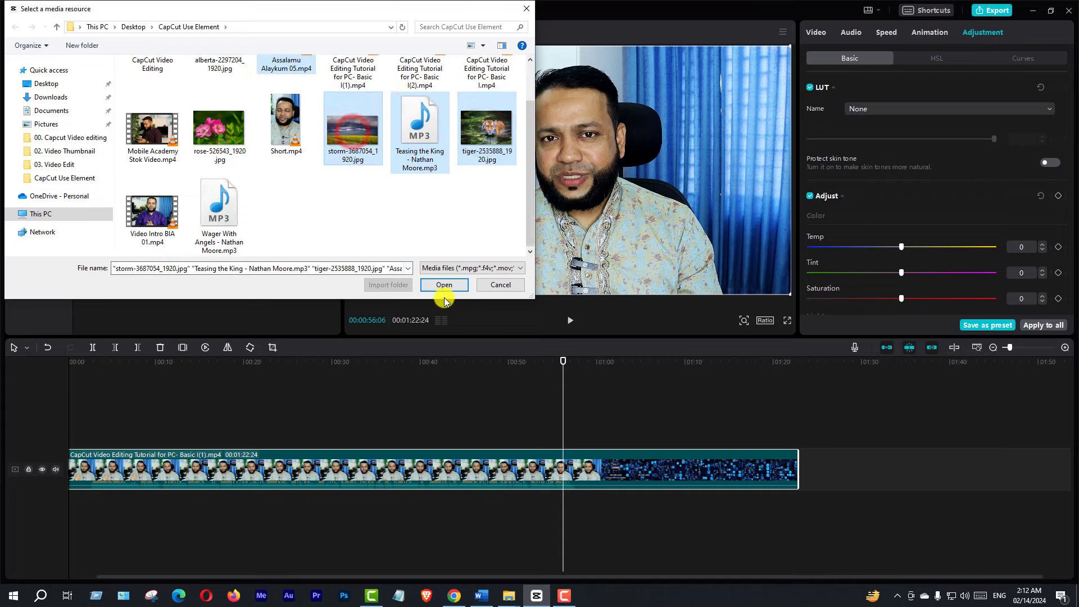
pyautogui.keyDown('ctrl'); pyautogui.click(152, 212); pyautogui.keyUp('ctrl')
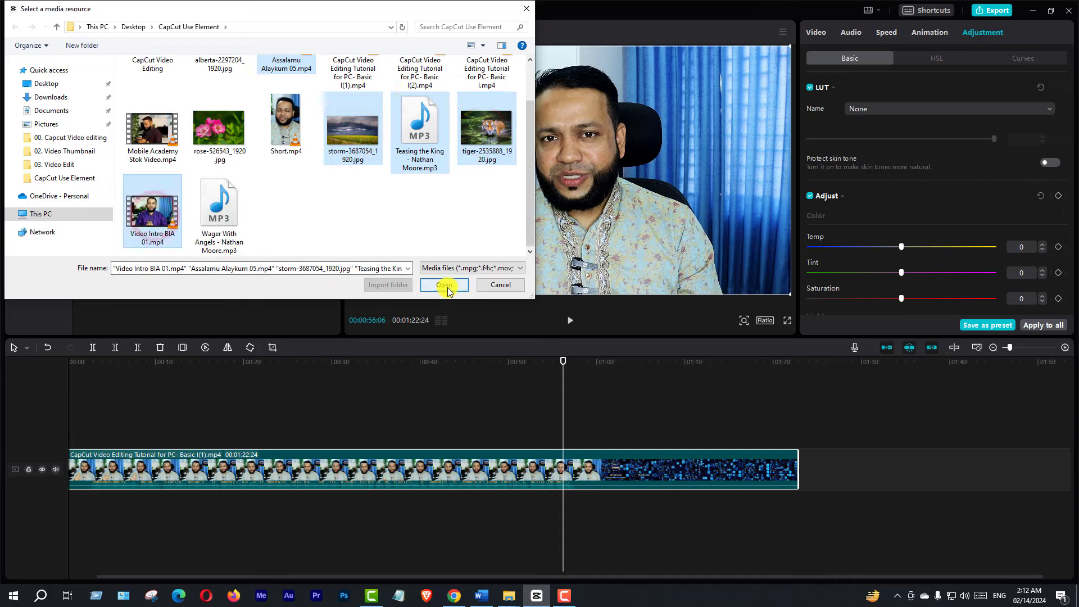
pyautogui.click(444, 285)
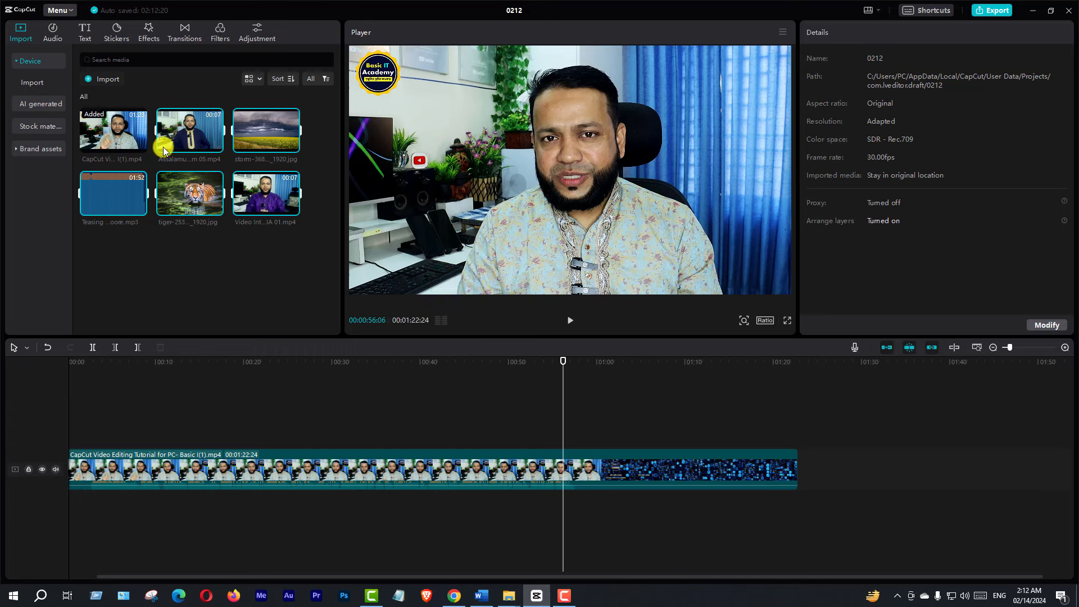
# Step: Import the "Wager With Angels" MP3 from the CapCut Use Element folder into the project media
pyautogui.click(88, 82)
pyautogui.scroll(-1, 360, 185)
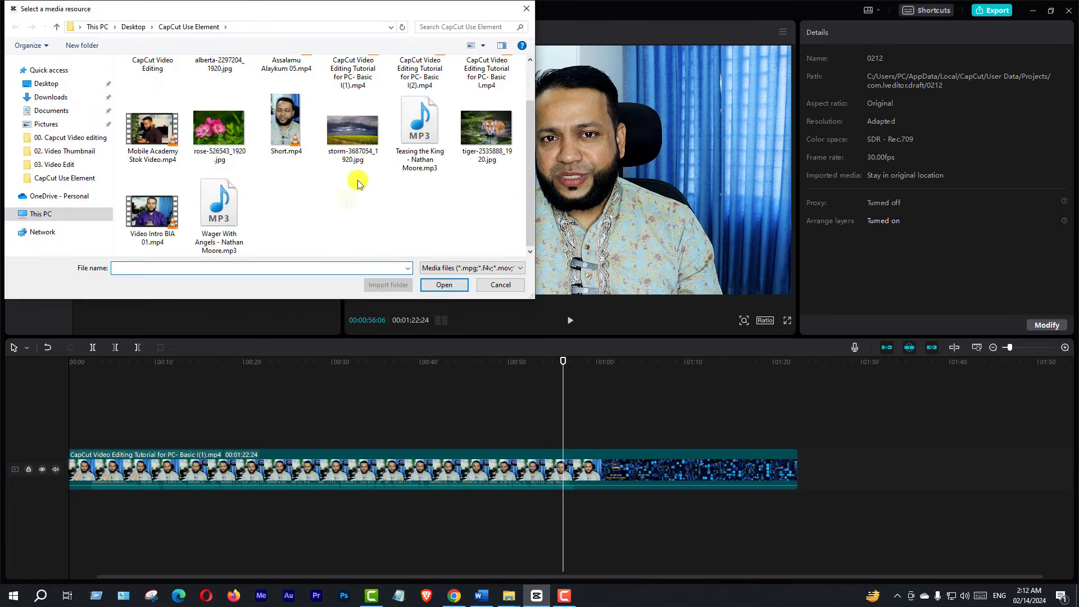
pyautogui.click(219, 208)
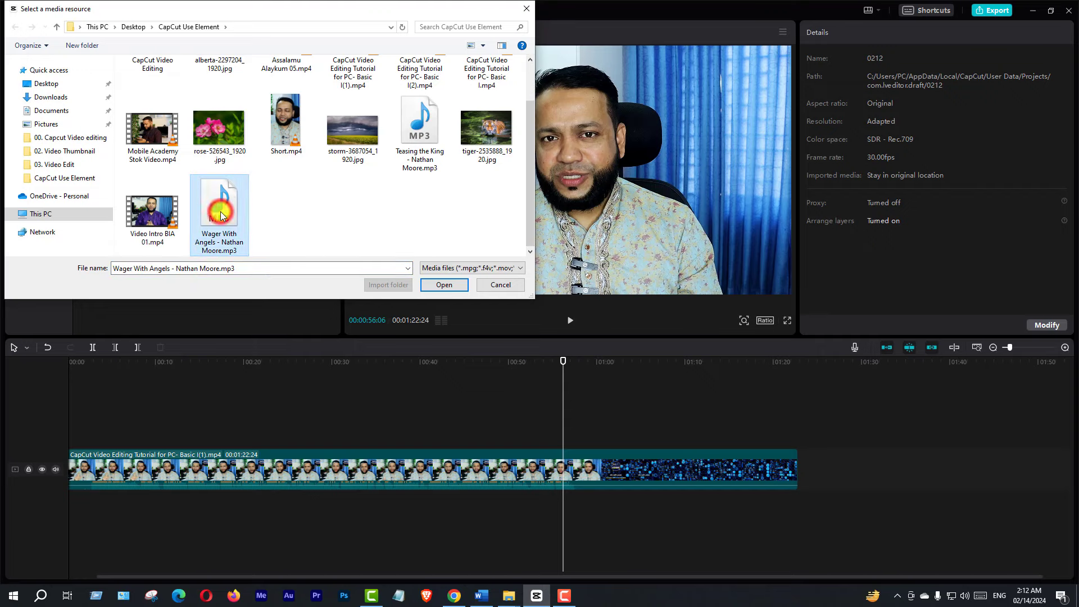
pyautogui.click(444, 285)
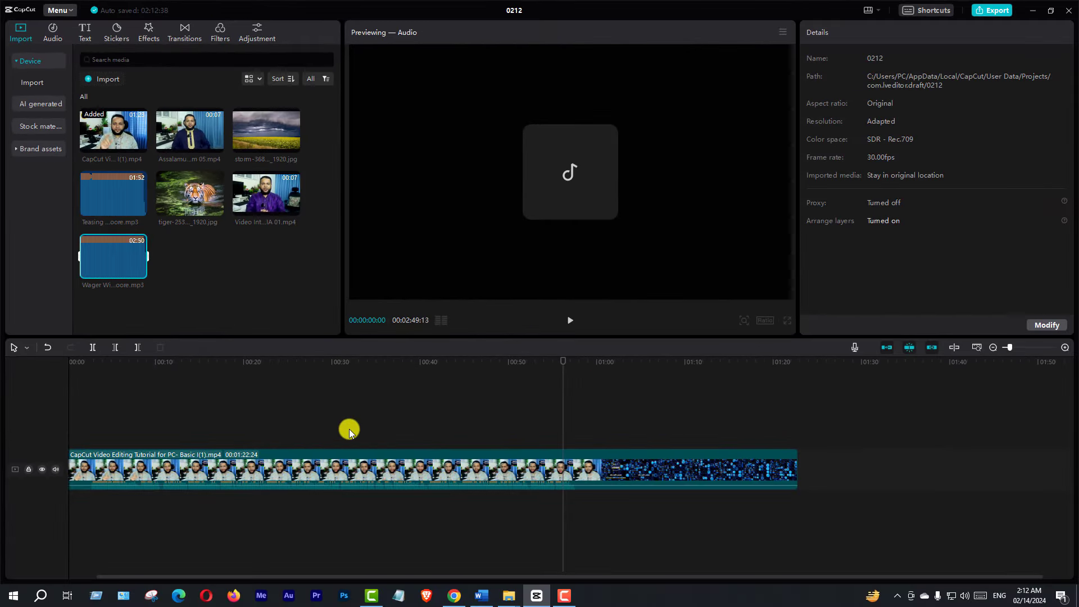
# Step: Mute the main video track and play a short stretch of the timeline from about 00:23 to check the sound
pyautogui.click(256, 359)
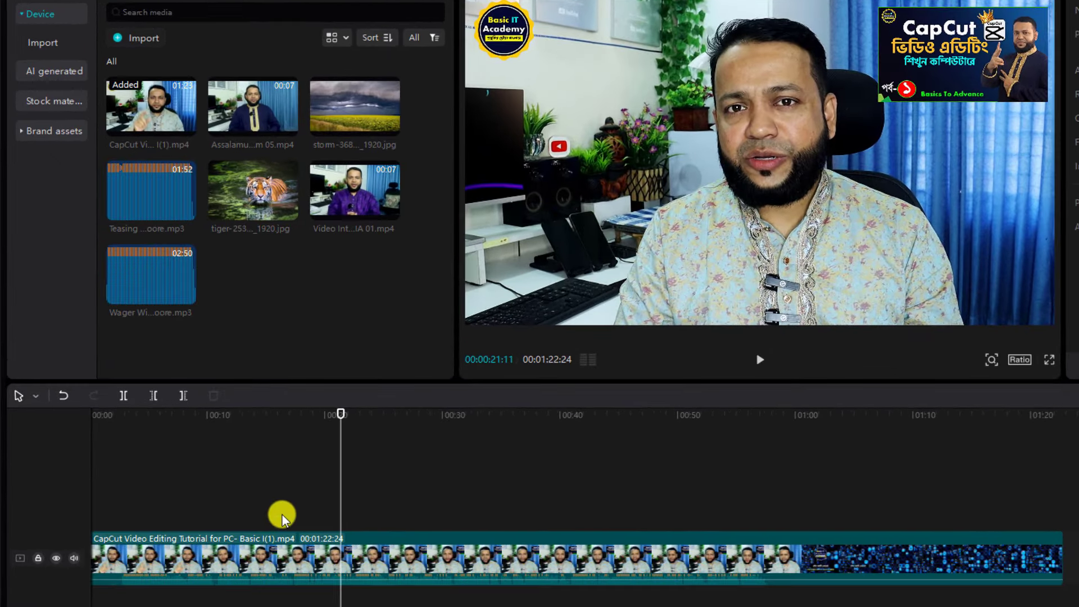
pyautogui.click(101, 560)
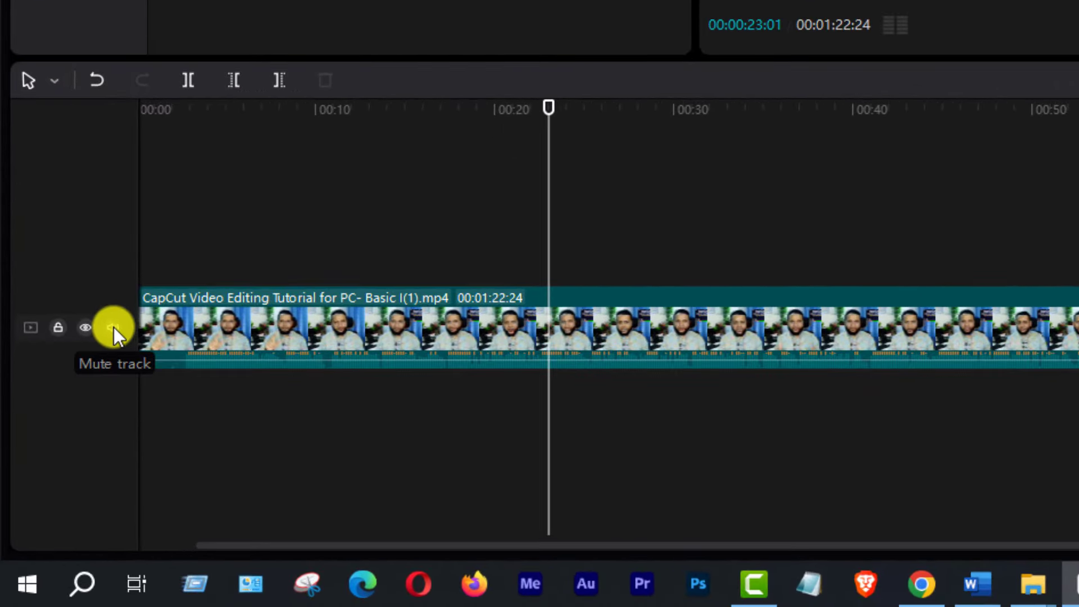
pyautogui.click(114, 328)
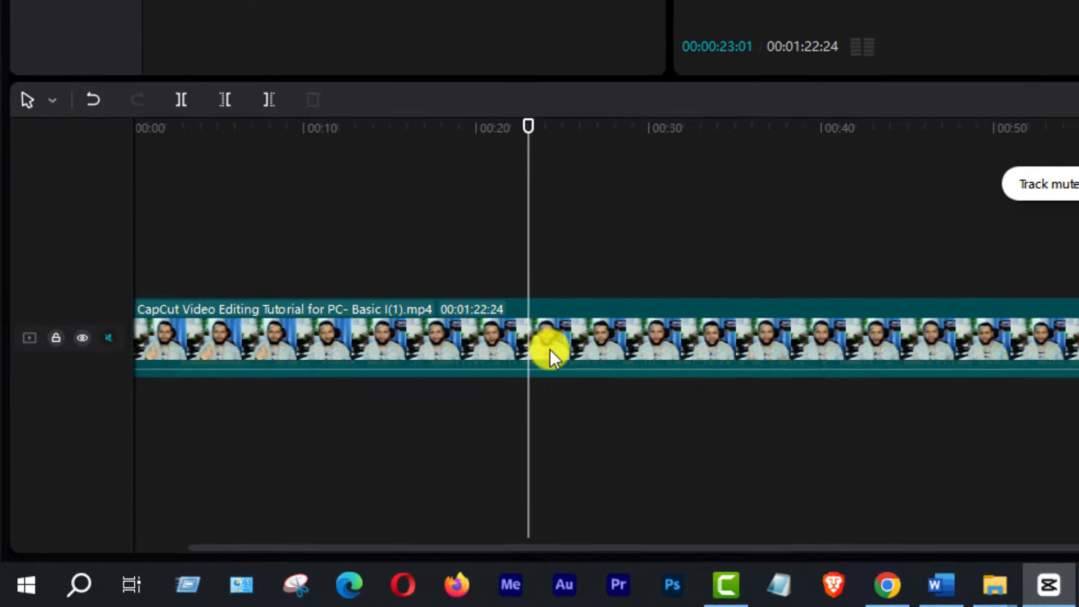
pyautogui.press('space')
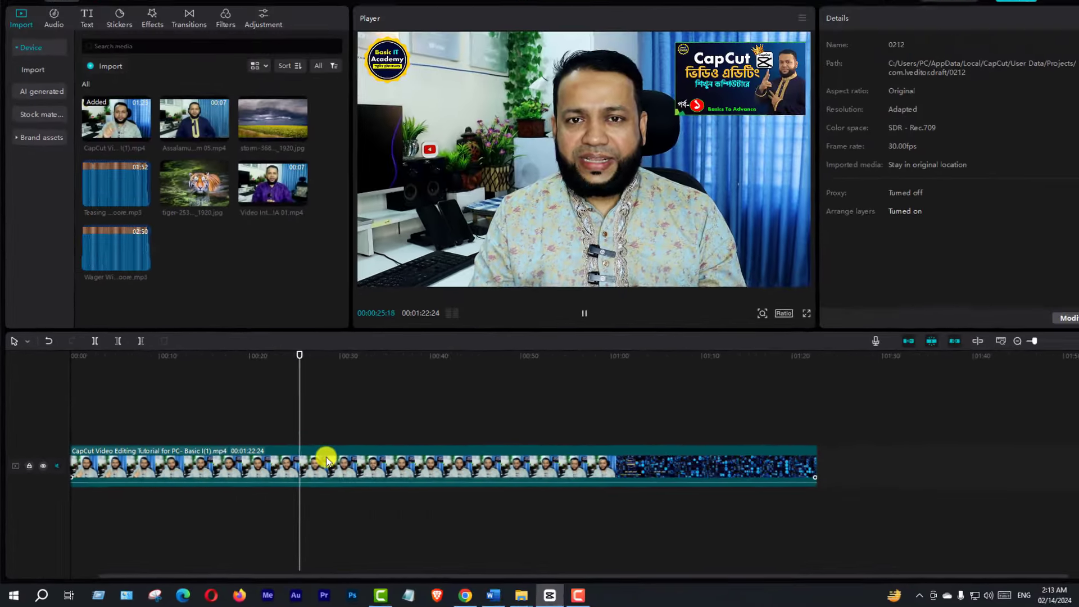
pyautogui.press('space')
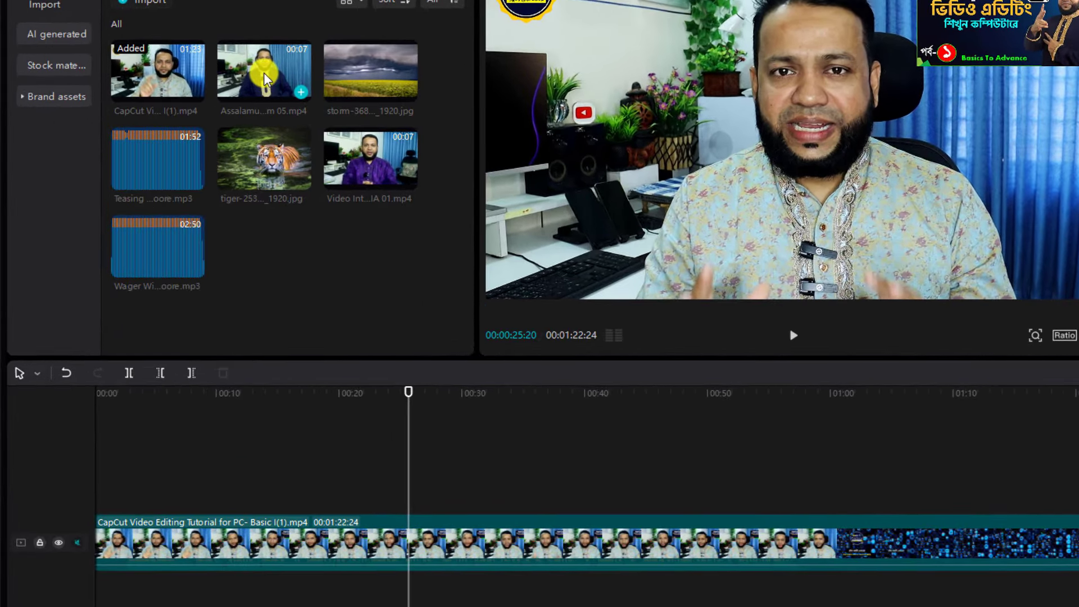
# Step: Undo a trial insertion of Assalamu Alaykum 05.mp4 on the main track and place it on a new track above, starting at about 00:17
pyautogui.click(302, 93)
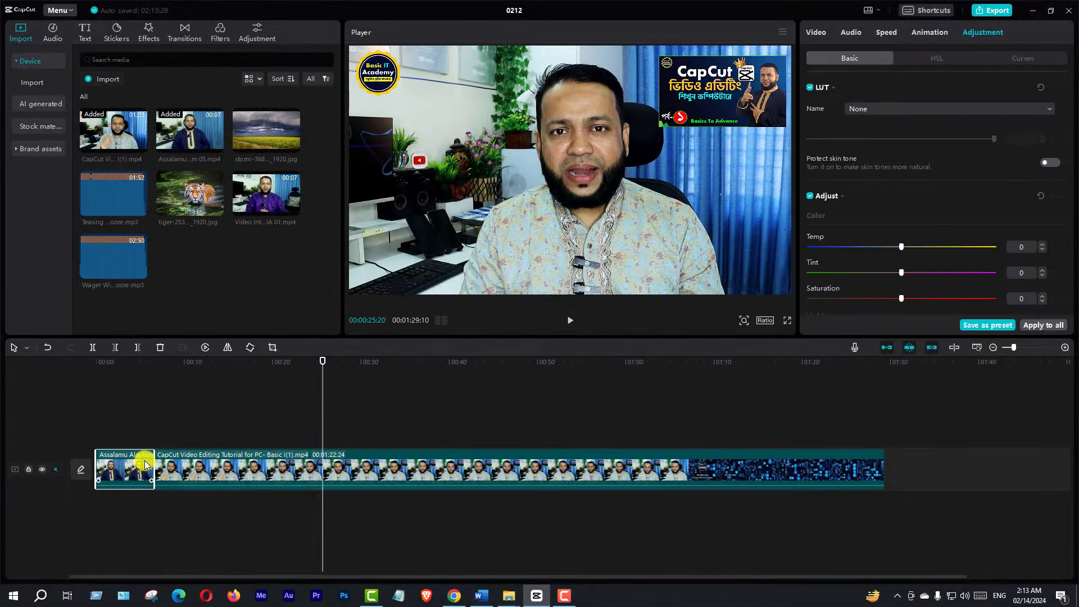
pyautogui.hotkey('ctrl', 'z')
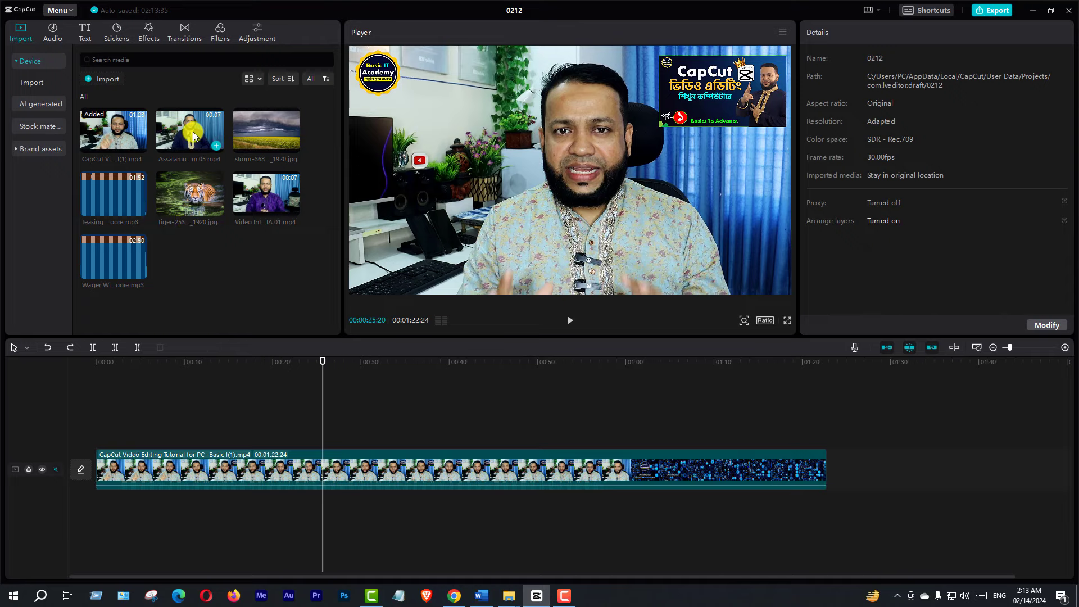
pyautogui.moveTo(193, 135); pyautogui.dragTo(269, 429)
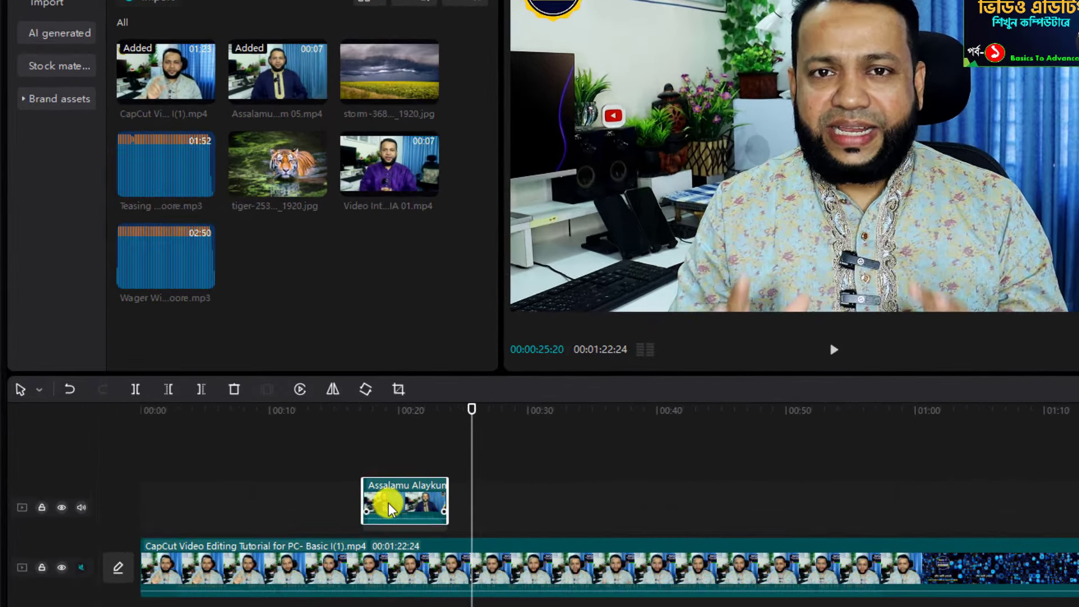
pyautogui.moveTo(392, 508); pyautogui.dragTo(388, 508)
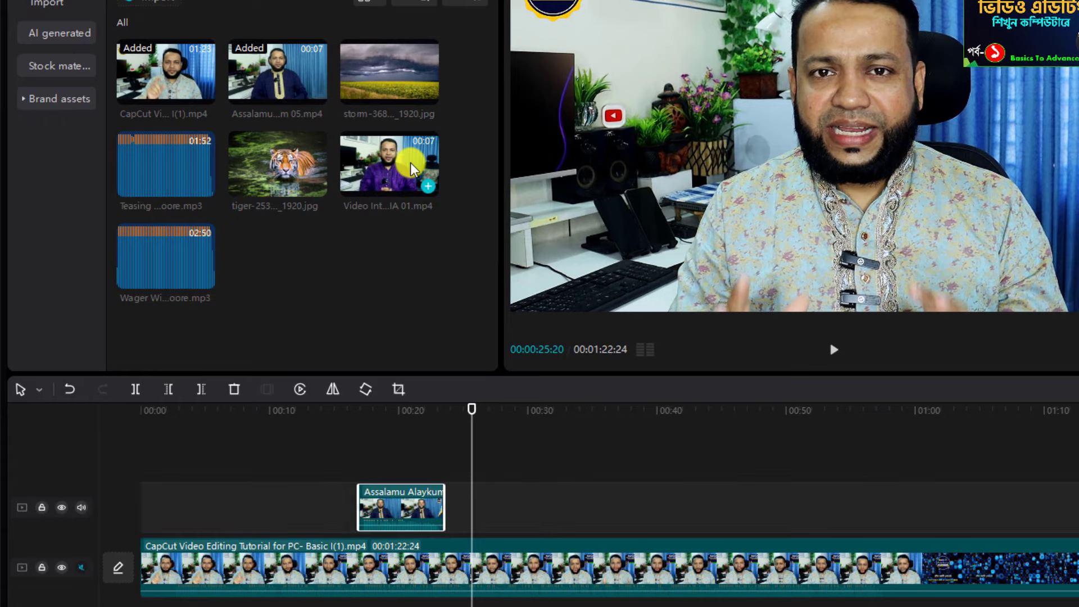
# Step: Place Video Intro BIA 01.mp4 on a new track above the Assalamu Alaykum 05.mp4 clip, starting at about 00:21
pyautogui.moveTo(413, 168); pyautogui.dragTo(419, 488)
pyautogui.click(433, 514)
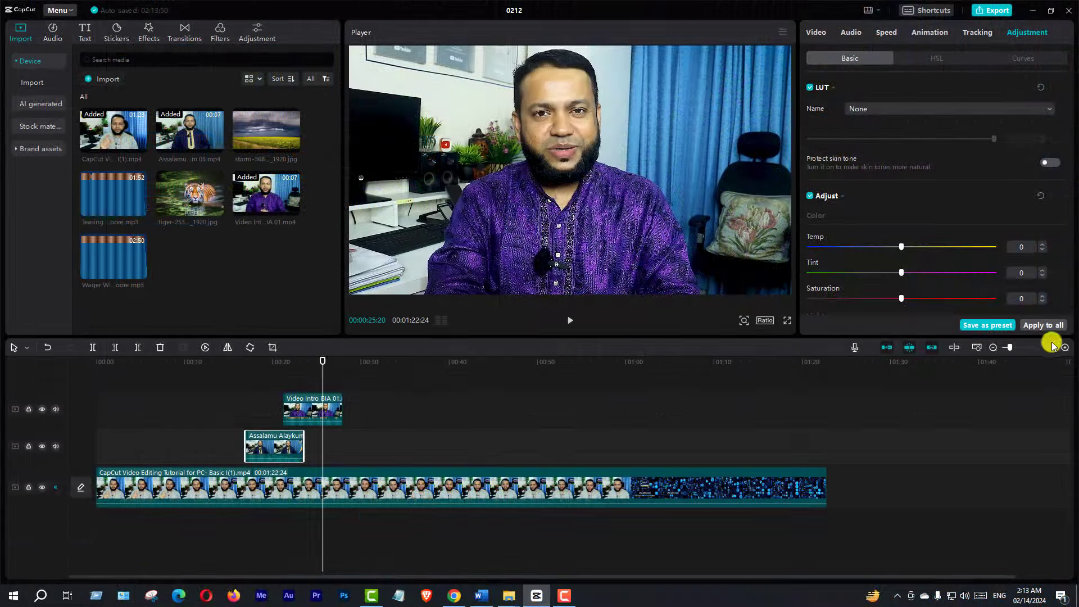
pyautogui.click(1065, 347)
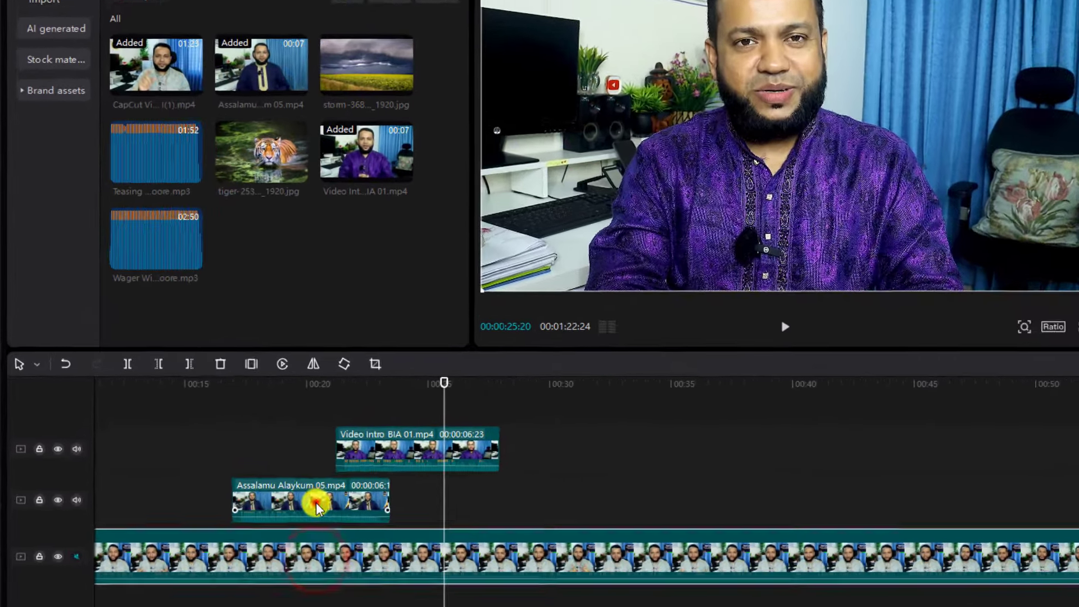
# Step: Examine how the two overlay clips cover the main video by selecting them in turn and scrubbing the timeline between about 00:18 and 00:32
pyautogui.click(230, 448)
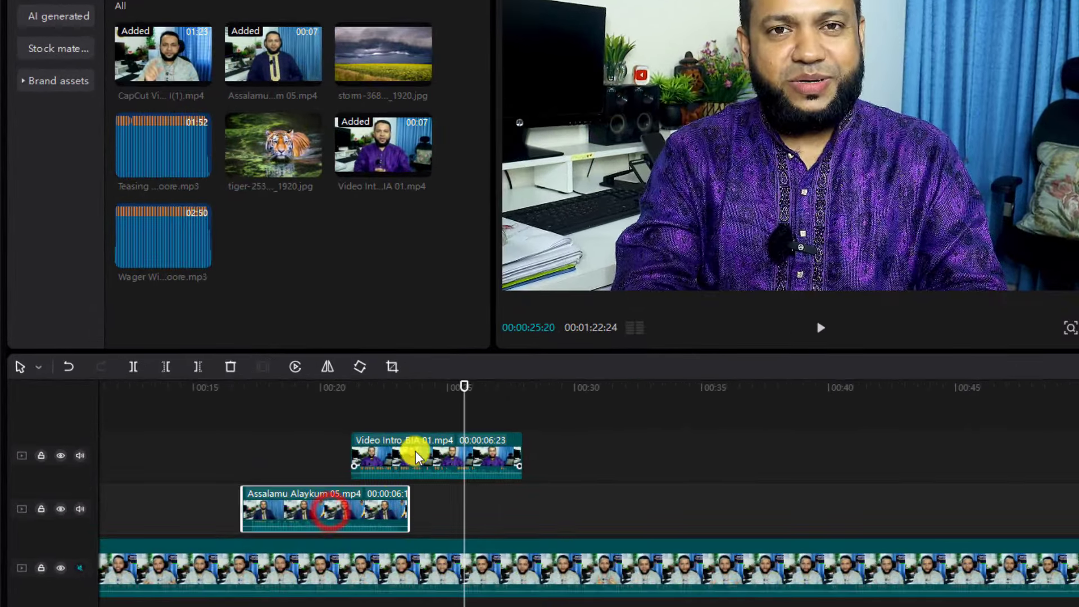
pyautogui.click(416, 456)
pyautogui.moveTo(466, 382); pyautogui.dragTo(536, 386)
pyautogui.moveTo(565, 425); pyautogui.dragTo(636, 427)
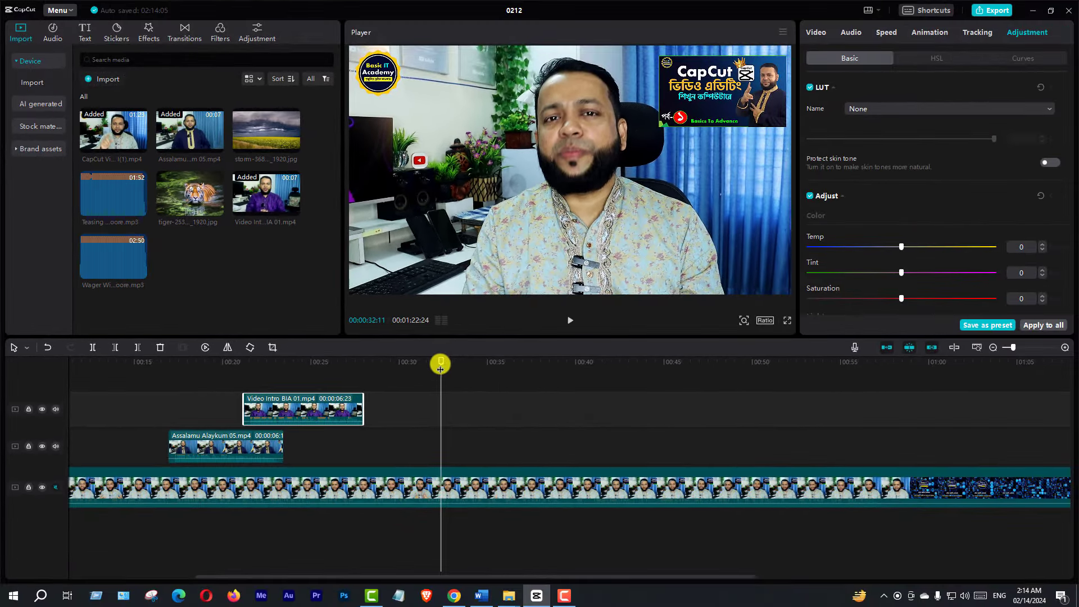
pyautogui.moveTo(440, 368); pyautogui.dragTo(427, 438)
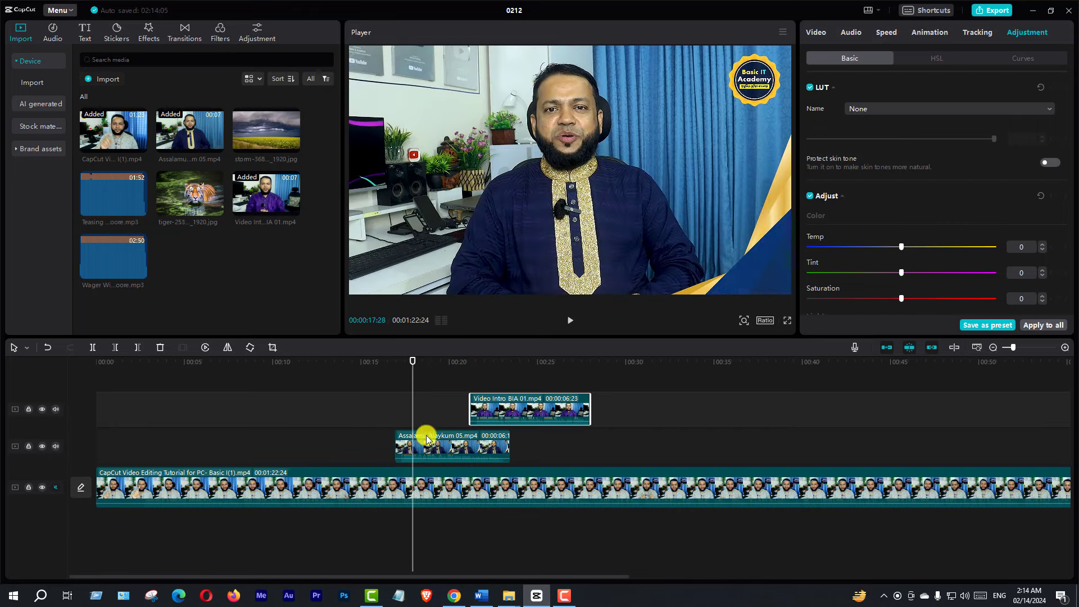
# Step: Move the Video Intro BIA 01.mp4 clip earlier to start at about 00:19 and scrub across both overlays to check the layering
pyautogui.click(454, 451)
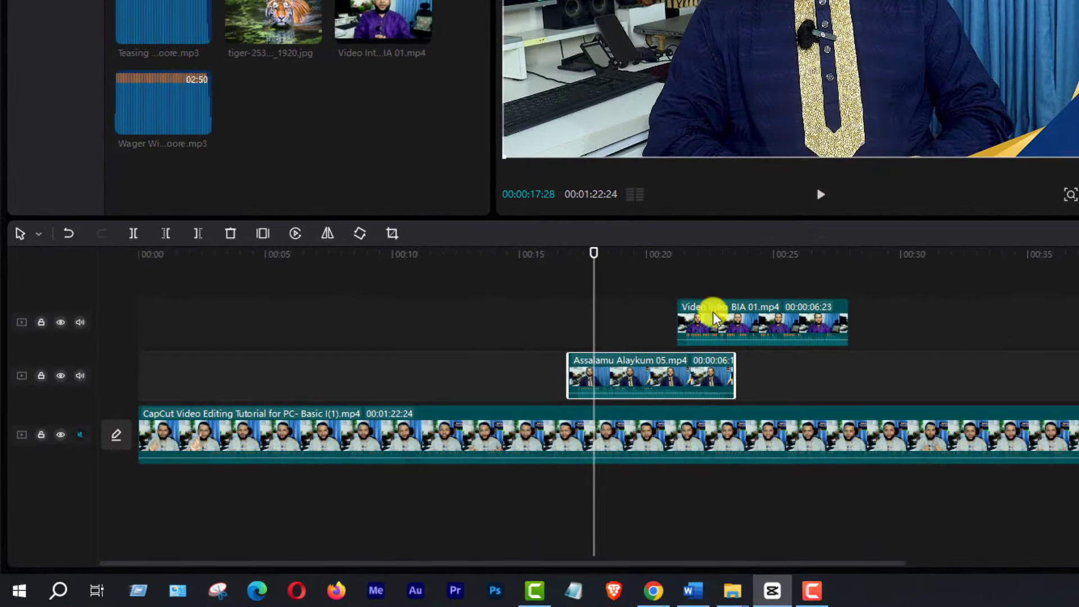
pyautogui.moveTo(714, 318); pyautogui.dragTo(670, 318)
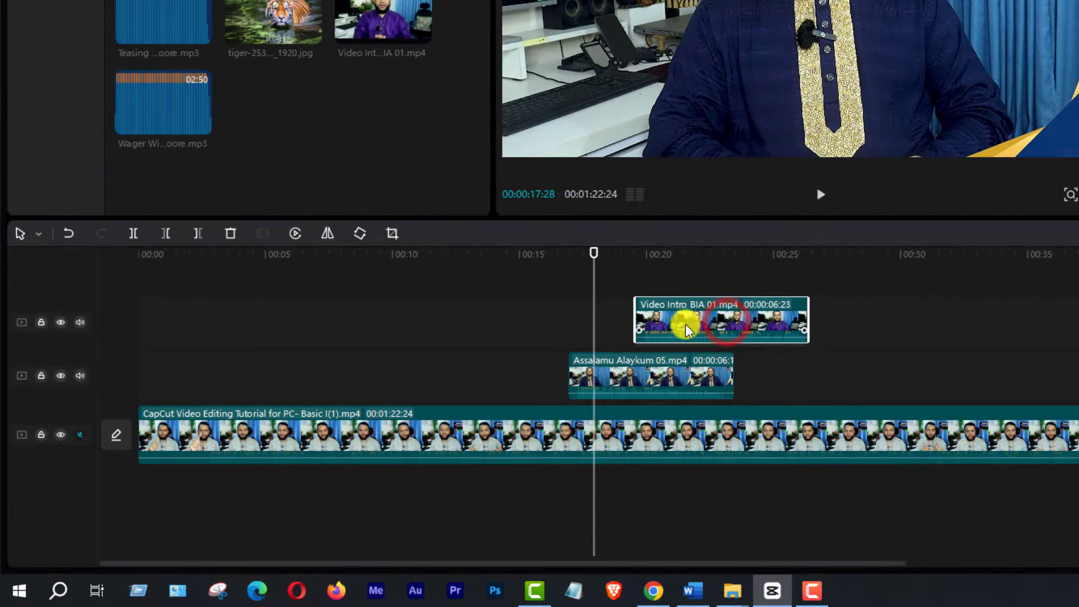
pyautogui.moveTo(594, 255); pyautogui.dragTo(658, 256)
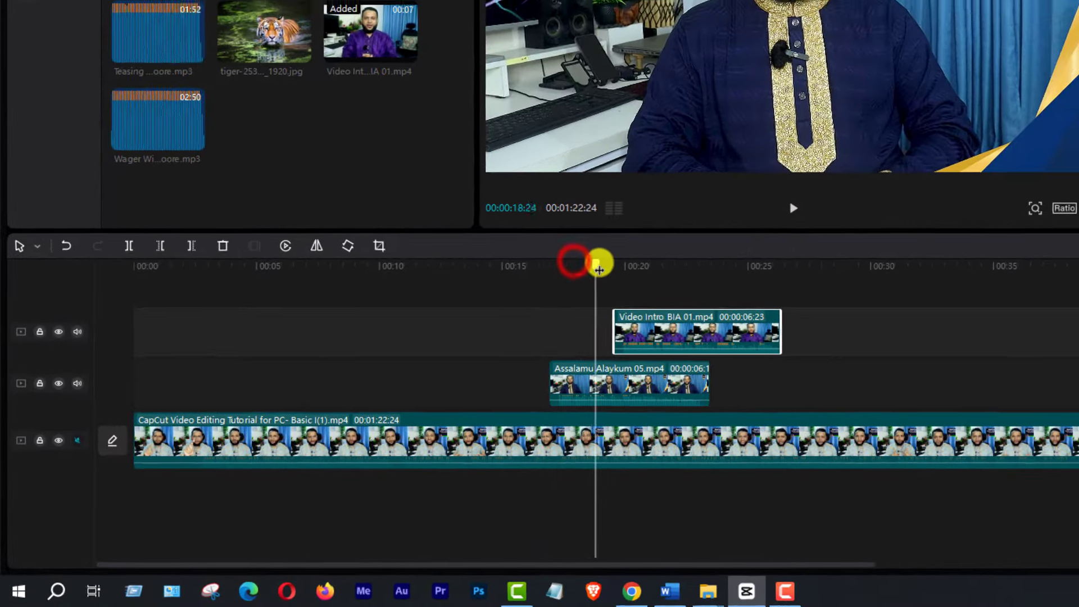
pyautogui.moveTo(463, 369); pyautogui.dragTo(493, 371)
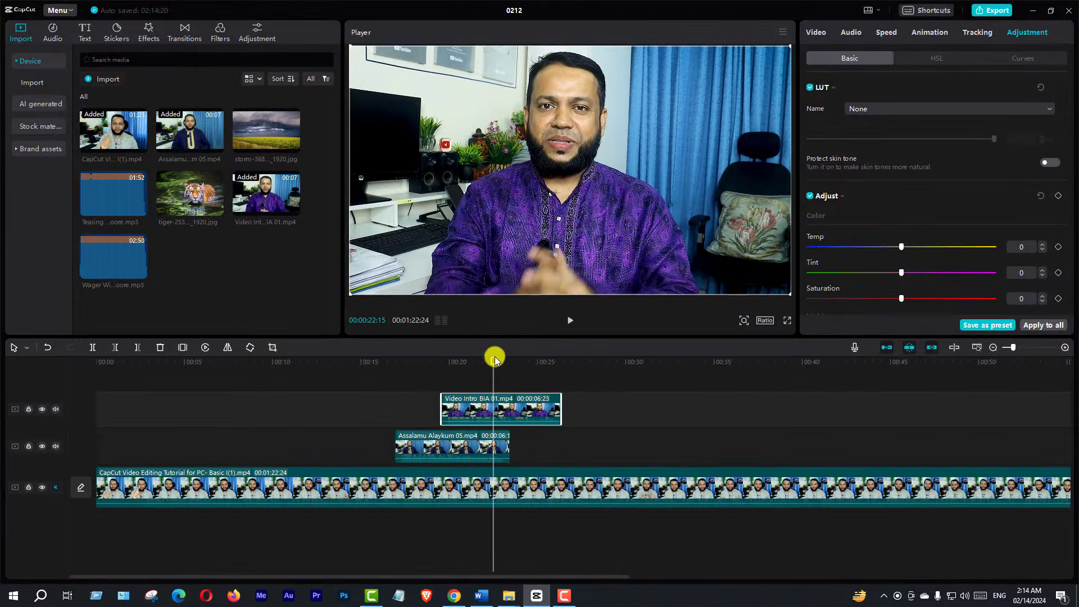
pyautogui.moveTo(493, 360); pyautogui.dragTo(626, 417)
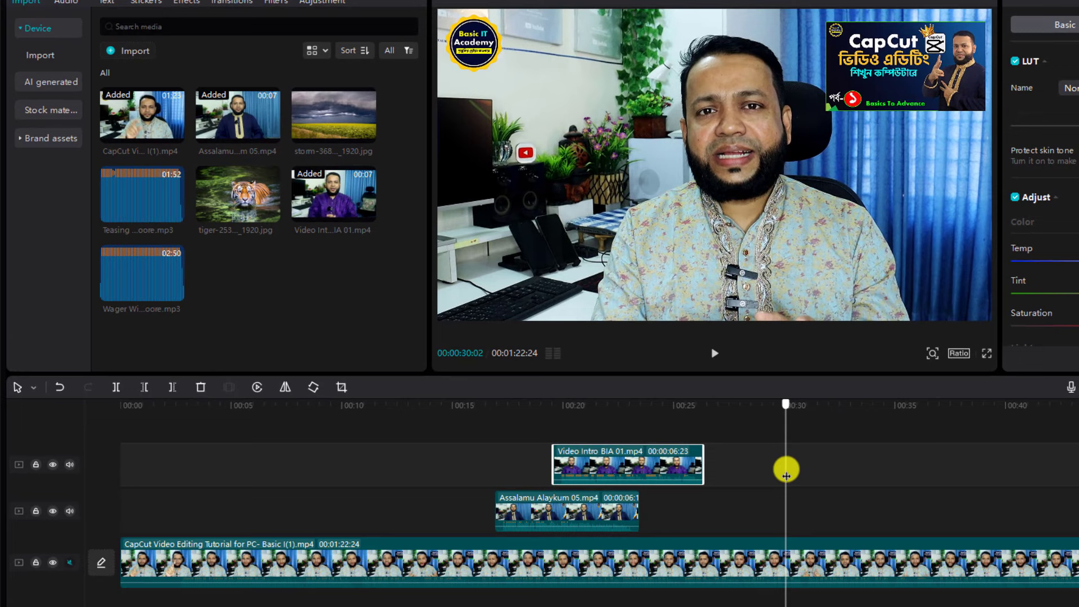
# Step: Place the tiger image at about 00:27 on the same track as Assalamu Alaykum 05.mp4 and scrub over it
pyautogui.moveTo(786, 476); pyautogui.dragTo(756, 483)
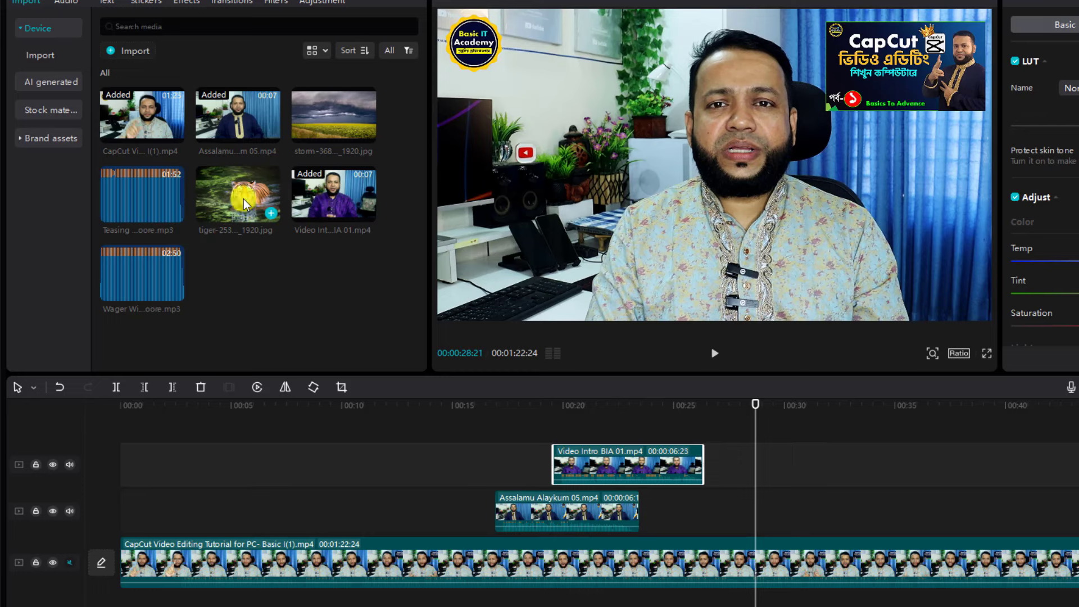
pyautogui.moveTo(251, 204); pyautogui.dragTo(719, 507)
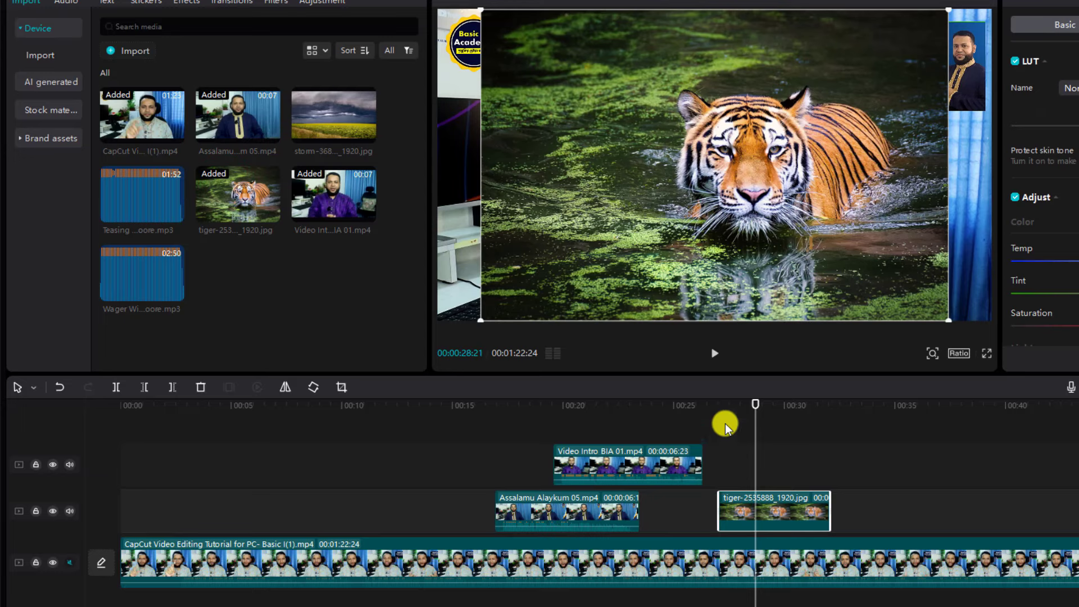
pyautogui.click(755, 400)
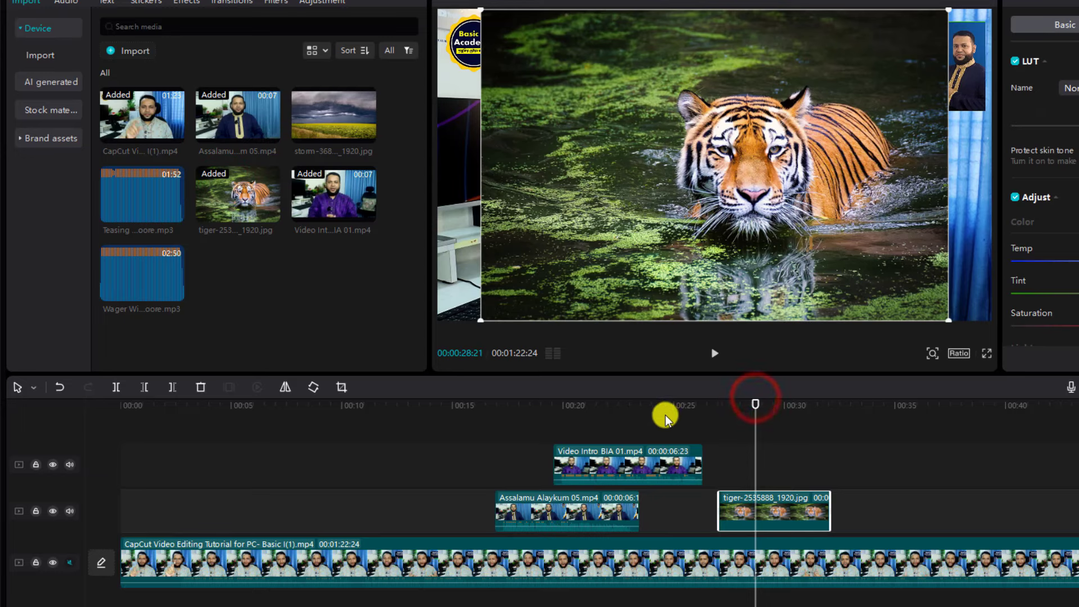
pyautogui.moveTo(753, 400); pyautogui.dragTo(772, 432)
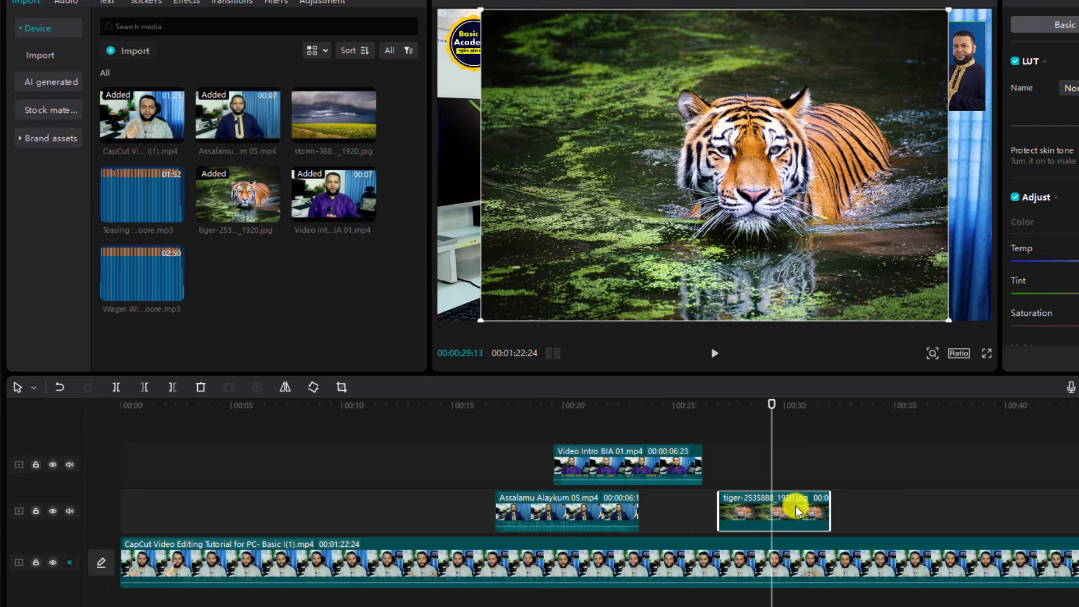
# Step: Scrub past the tiger image and back to about 00:29, and shrink it into the lower-left corner of the video frame
pyautogui.click(768, 398)
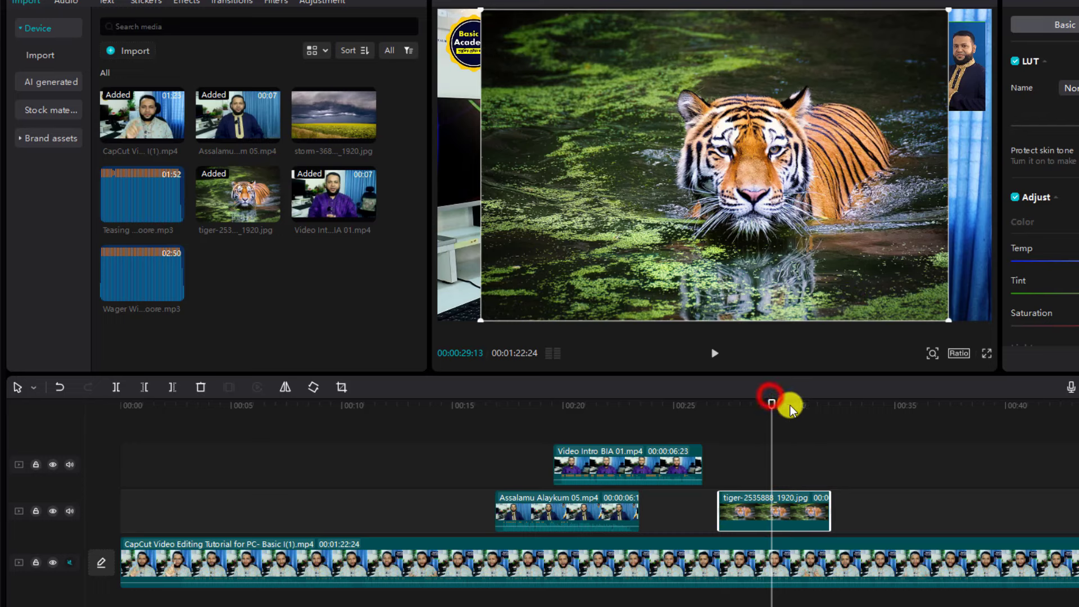
pyautogui.moveTo(770, 403); pyautogui.dragTo(903, 414)
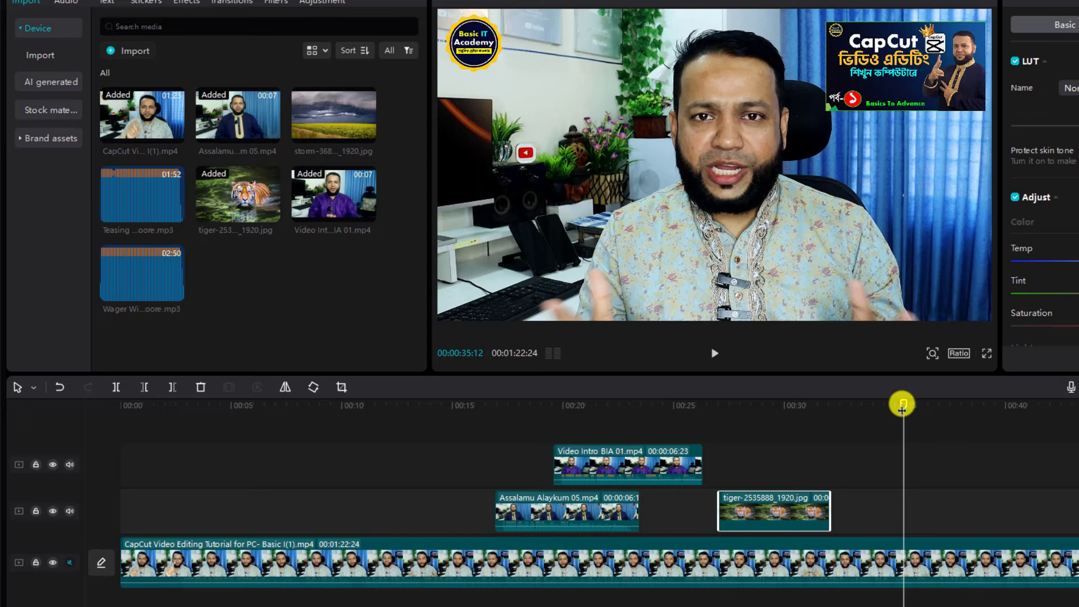
pyautogui.moveTo(902, 410); pyautogui.dragTo(770, 445)
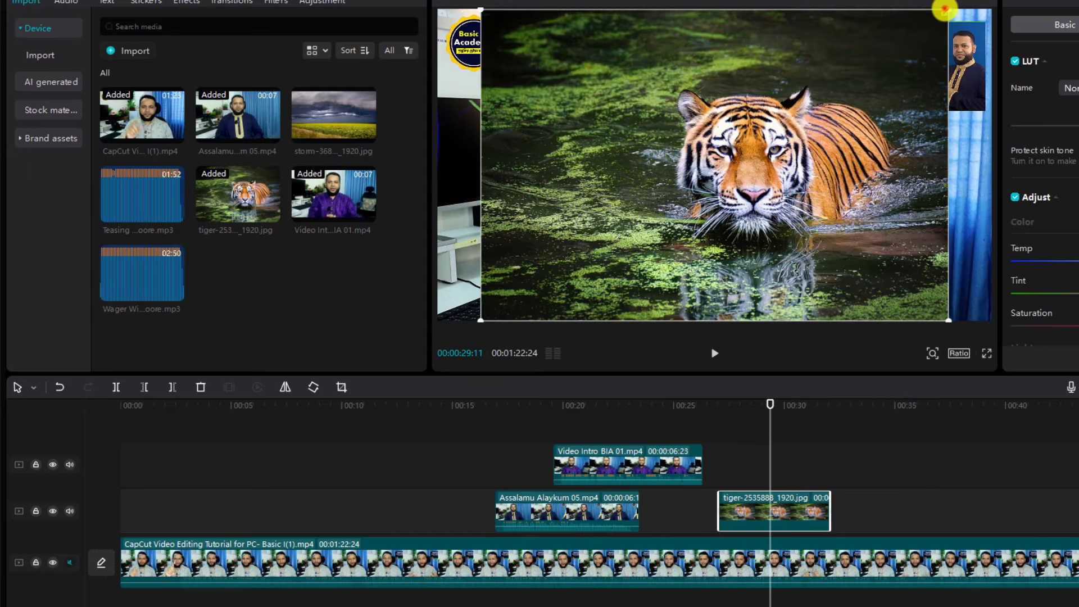
pyautogui.moveTo(944, 8); pyautogui.dragTo(513, 255)
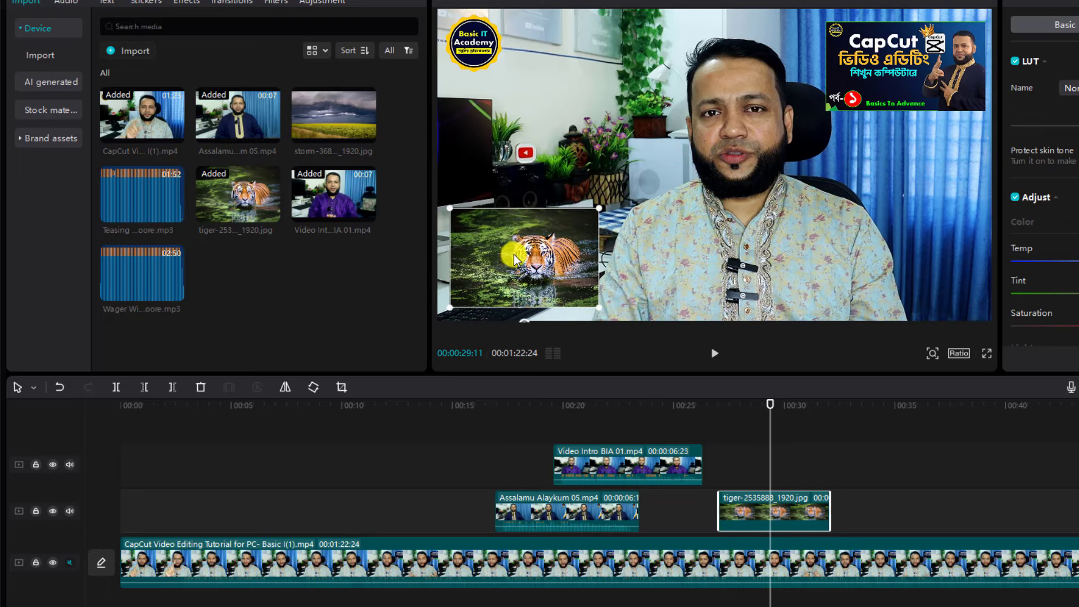
# Step: At about 00:24, shrink the Video Intro BIA 01.mp4 picture and position it in the upper-right corner of the video frame
pyautogui.moveTo(778, 408); pyautogui.dragTo(667, 435)
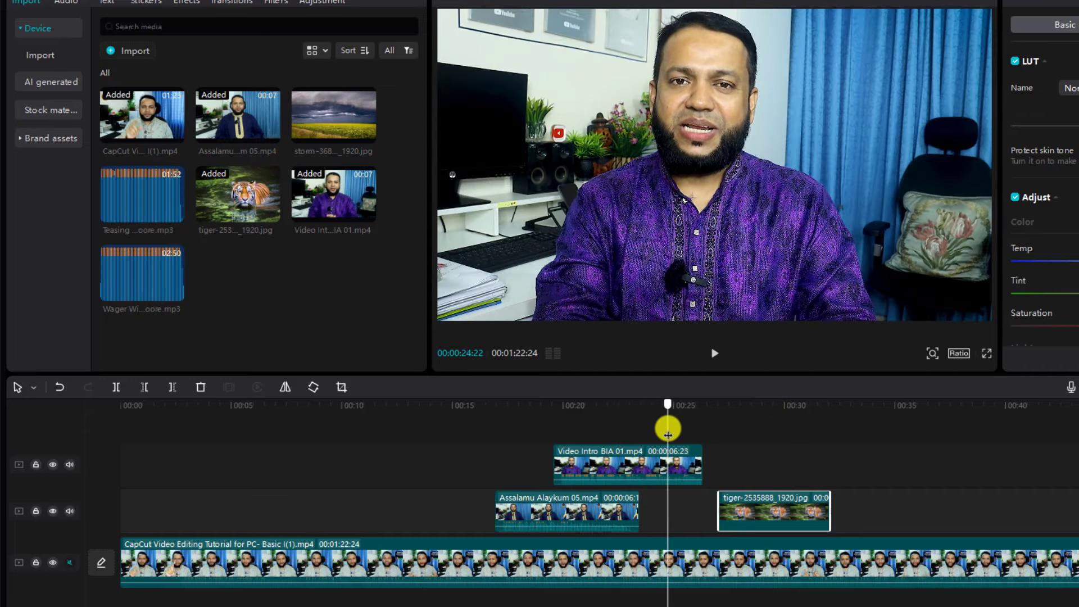
pyautogui.click(639, 466)
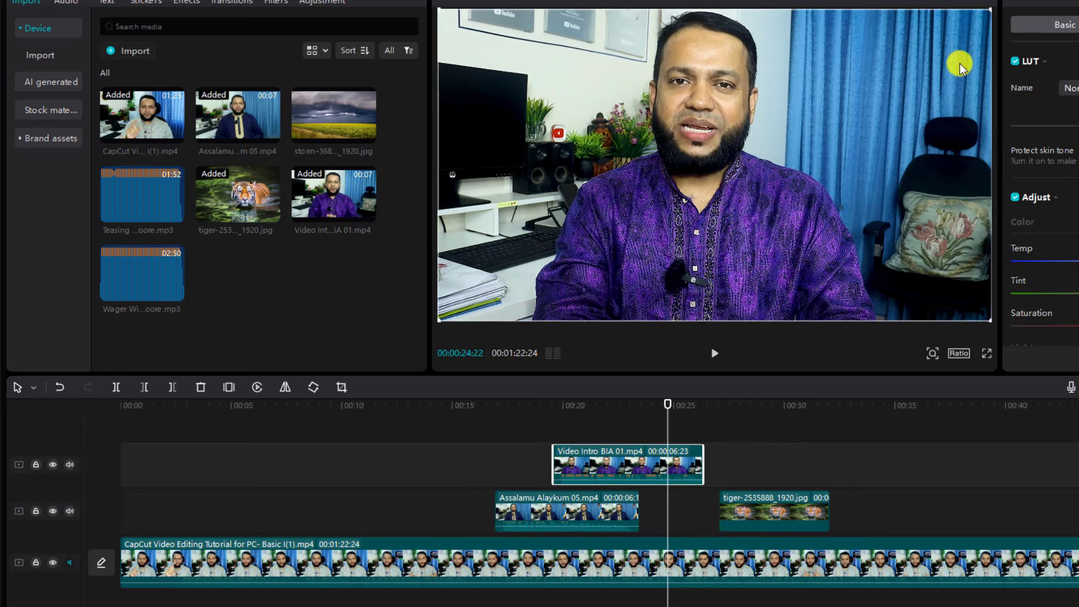
pyautogui.moveTo(987, 11); pyautogui.dragTo(805, 24)
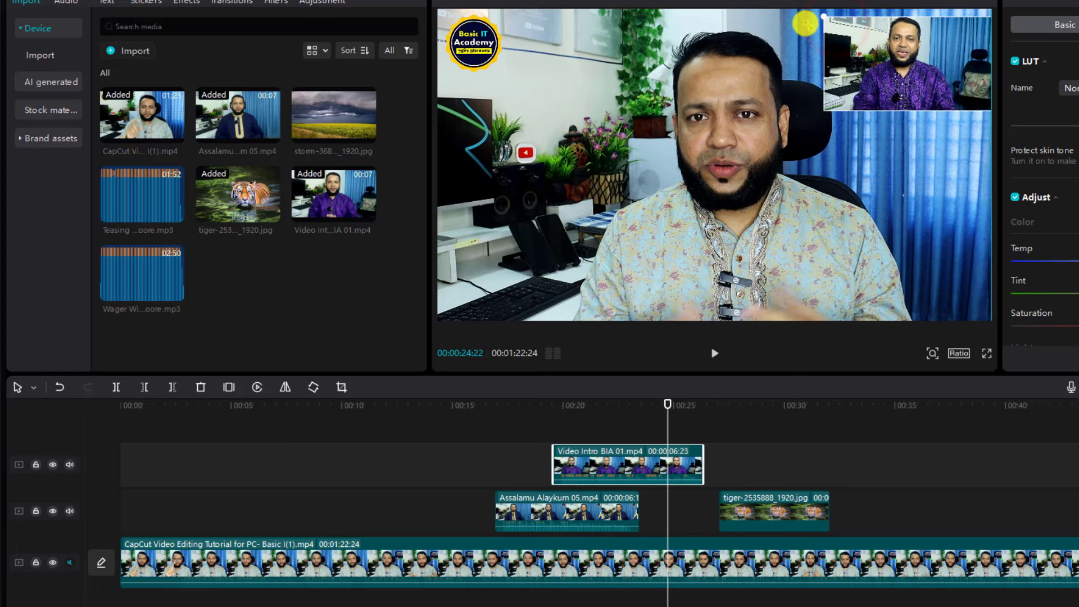
# Step: Try moving the small Video Intro BIA 01.mp4 picture lower in the video frame, and undo the change
pyautogui.click(853, 143)
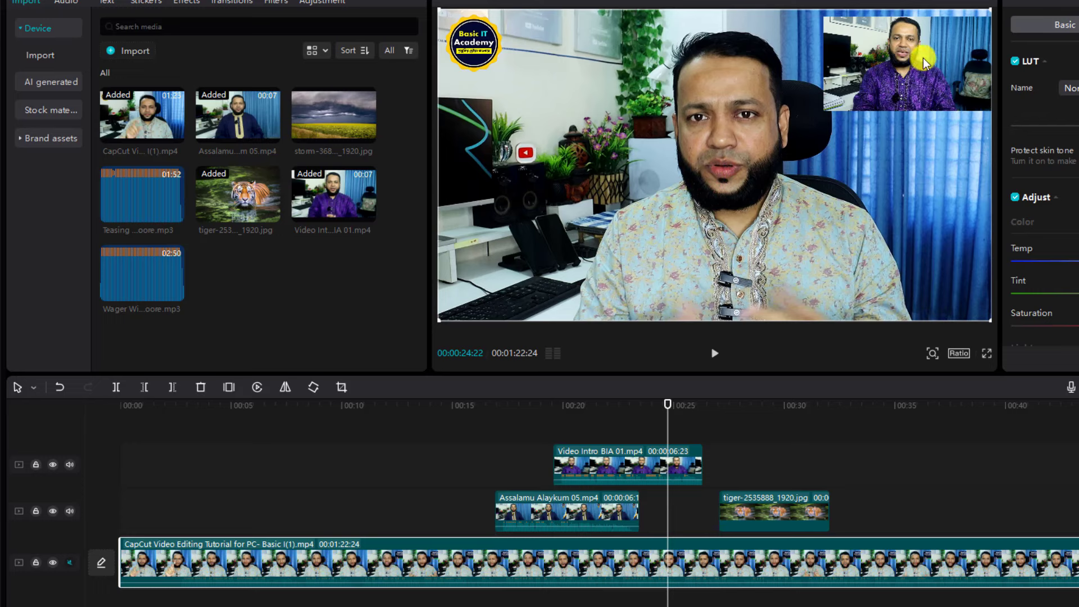
pyautogui.moveTo(923, 58); pyautogui.dragTo(921, 219)
pyautogui.hotkey('ctrl', 'z')
# Step: Add the "Teasing the King" MP3 on an audio track below the main video and align it with the timeline start
pyautogui.click(784, 444)
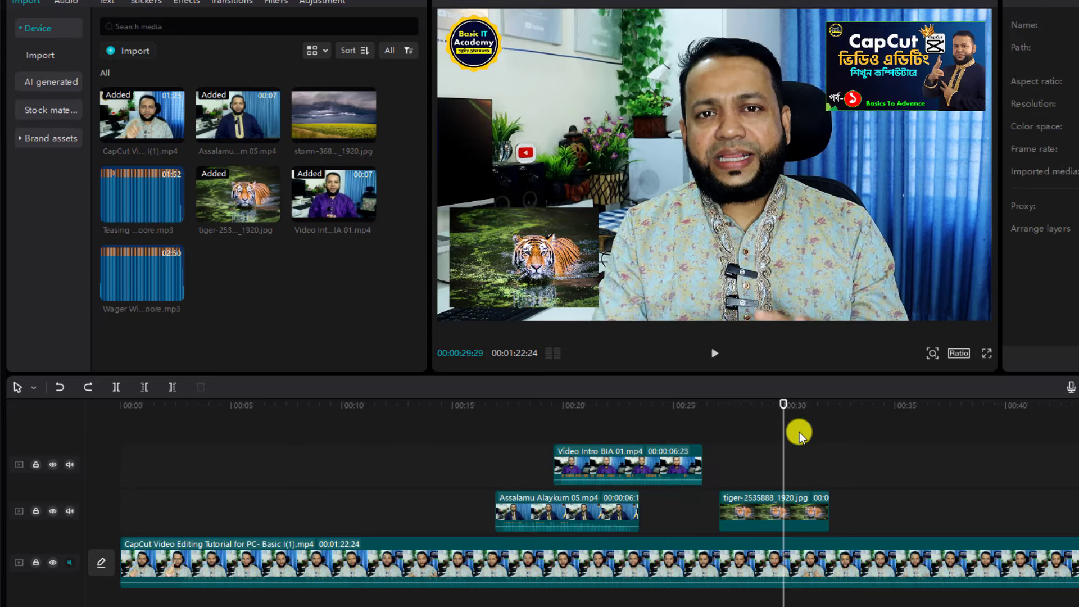
pyautogui.moveTo(784, 399); pyautogui.dragTo(403, 441)
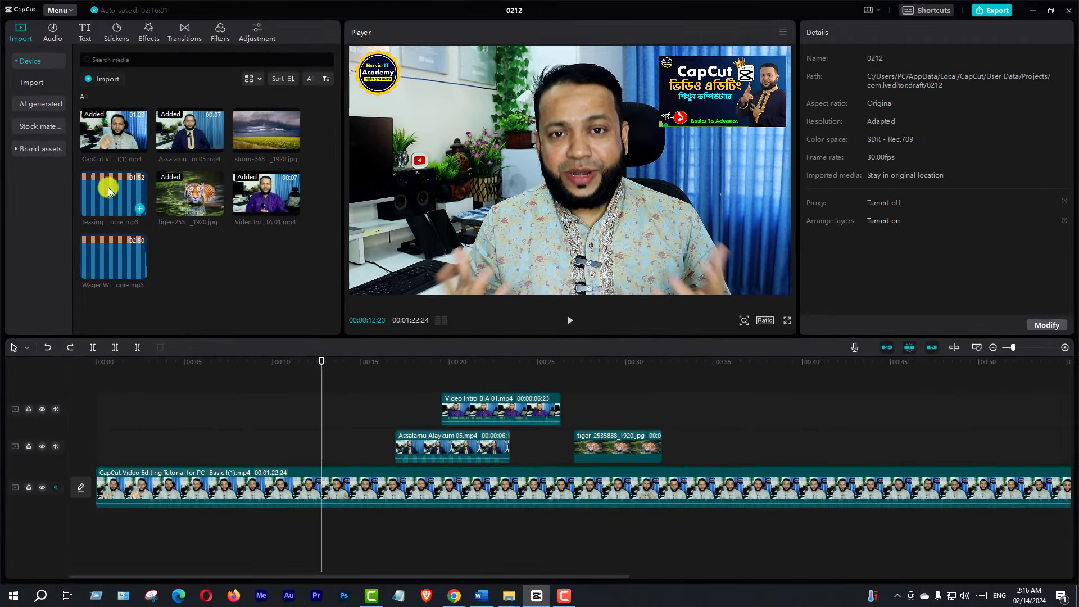
pyautogui.moveTo(108, 191); pyautogui.dragTo(214, 535)
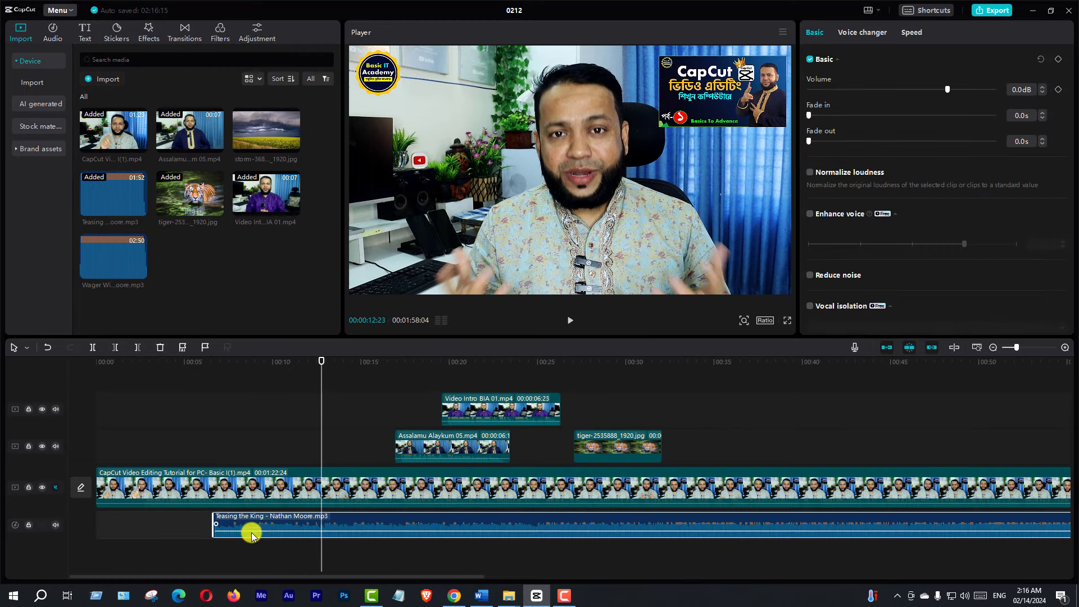
pyautogui.click(264, 433)
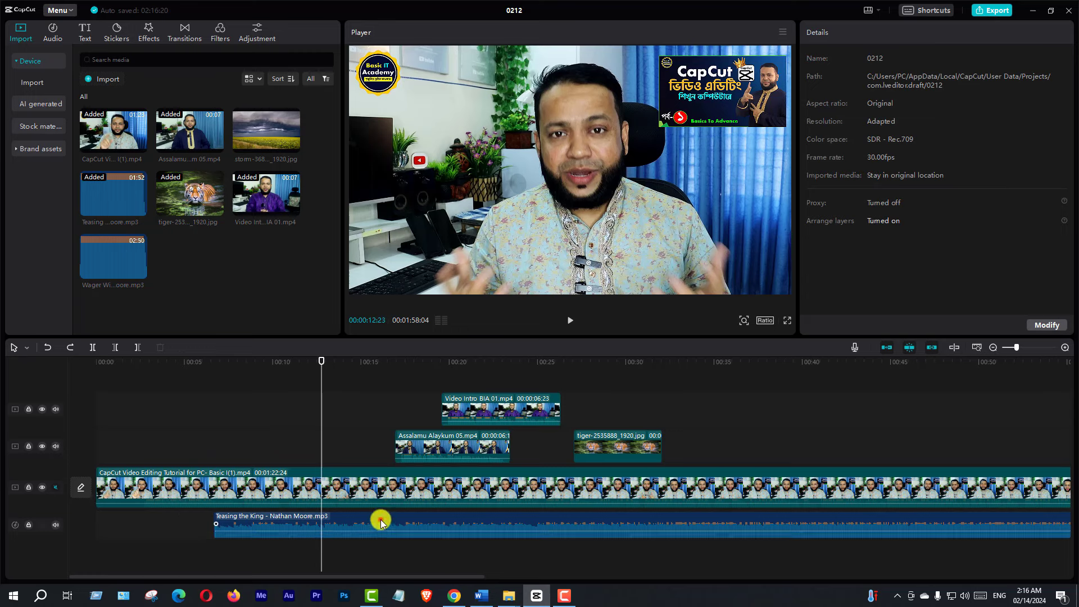
pyautogui.moveTo(378, 517); pyautogui.dragTo(256, 519)
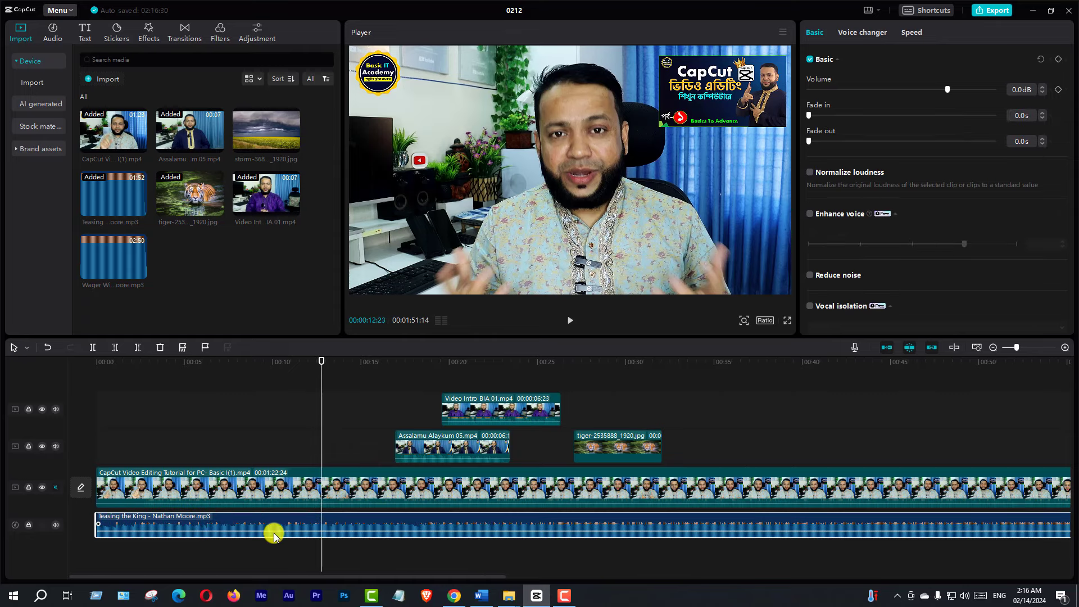
# Step: Add the "Wager With Angels" MP3 on its own audio track from about 00:04, and delete the "Teasing the King" clip
pyautogui.moveTo(105, 253); pyautogui.dragTo(163, 385)
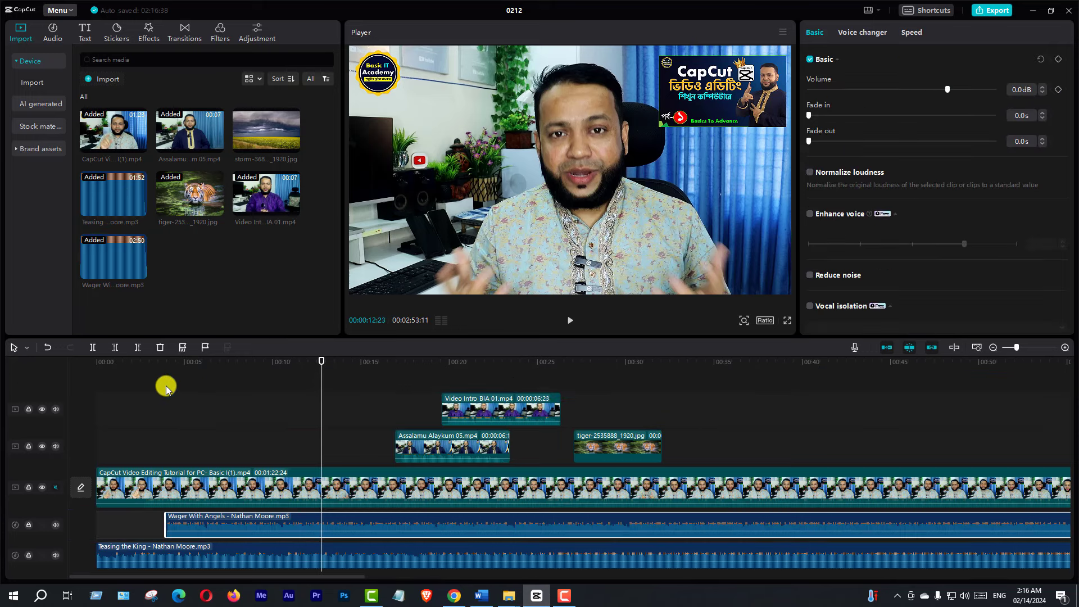
pyautogui.click(231, 549)
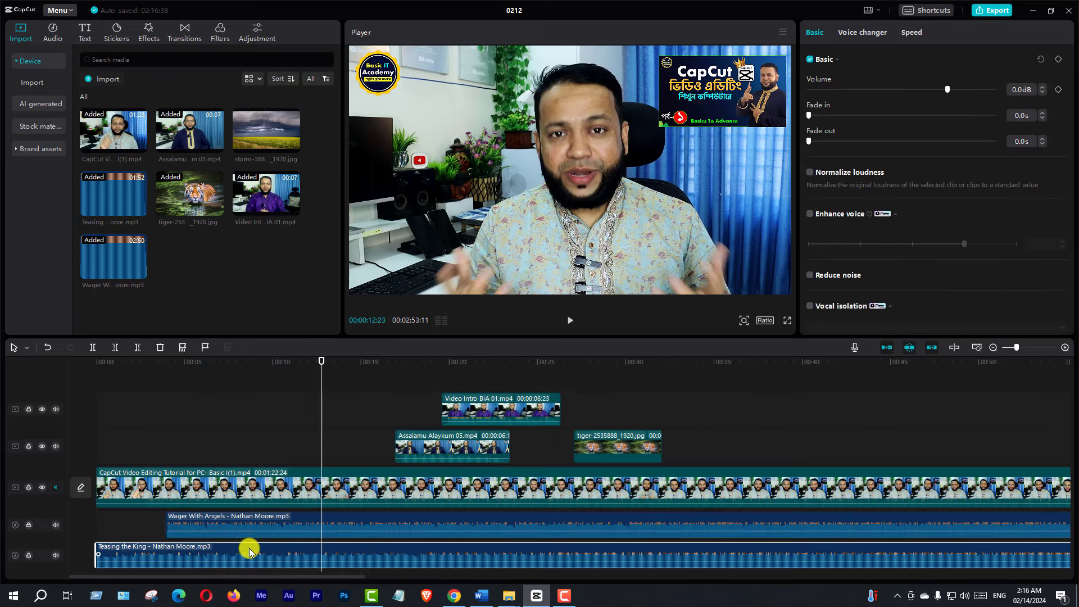
pyautogui.press('Delete')
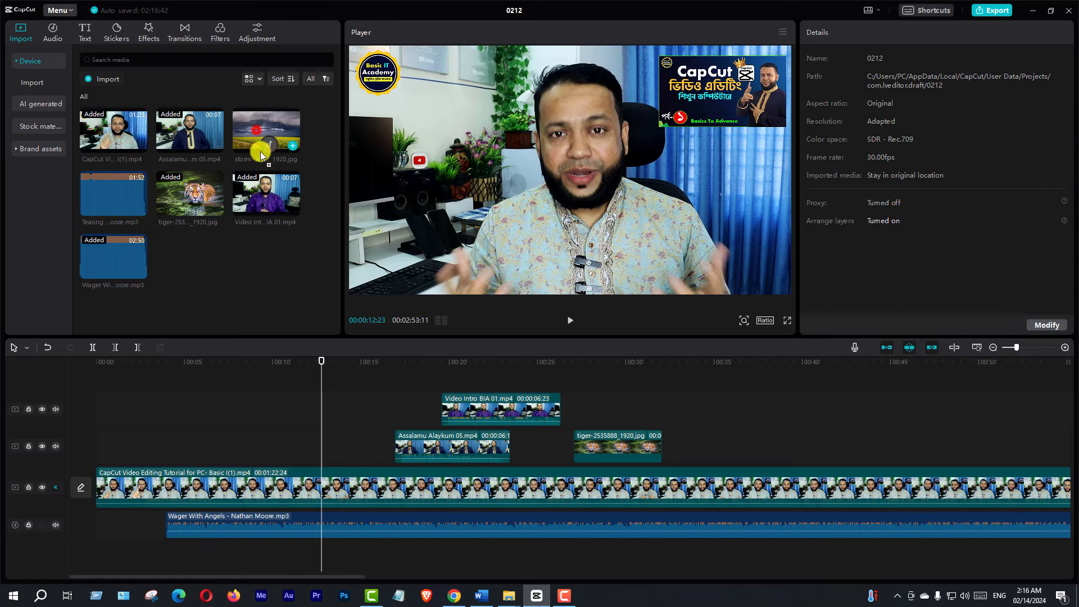
# Step: Place the storm image on a new track directly above the main video, starting at about 00:09, and scrub to its beginning
pyautogui.moveTo(261, 151); pyautogui.dragTo(252, 558)
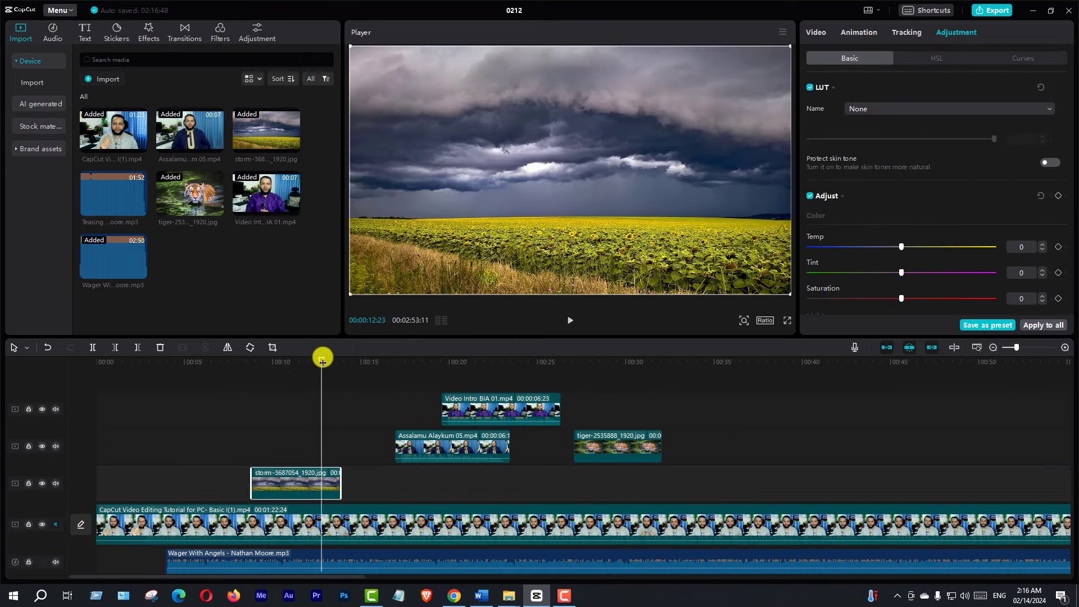
pyautogui.moveTo(322, 361); pyautogui.dragTo(255, 370)
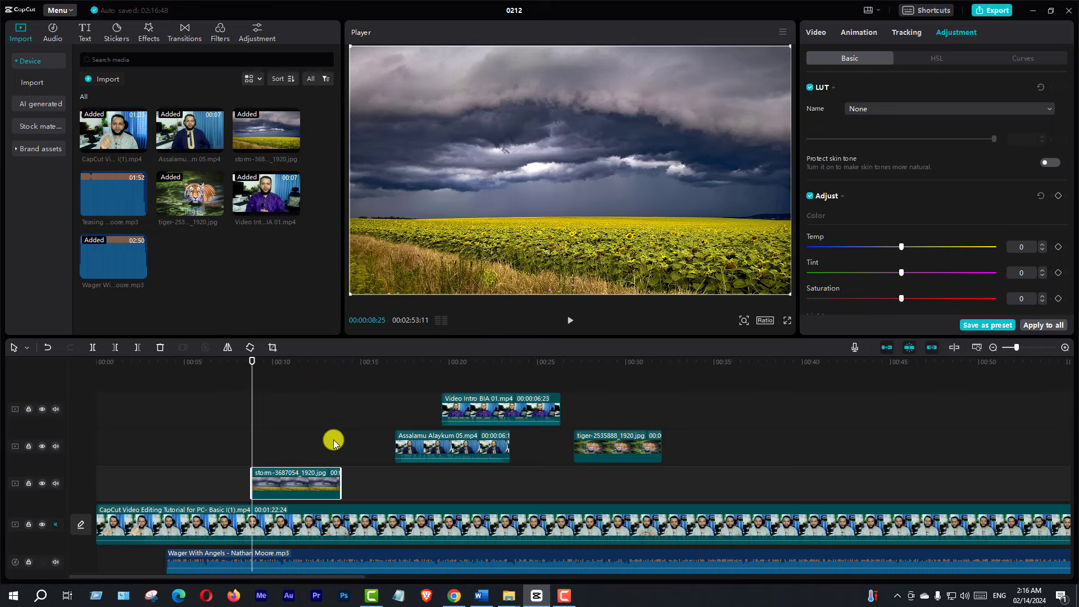
# Step: Move the "Wager With Angels" audio clip to the start of the timeline
pyautogui.scroll(-1, 334, 443)
pyautogui.moveTo(320, 525); pyautogui.dragTo(182, 528)
# Step: Set the playhead to 00:00:07:13 and move the storm image clip earlier on its track so that it ends there
pyautogui.click(227, 361)
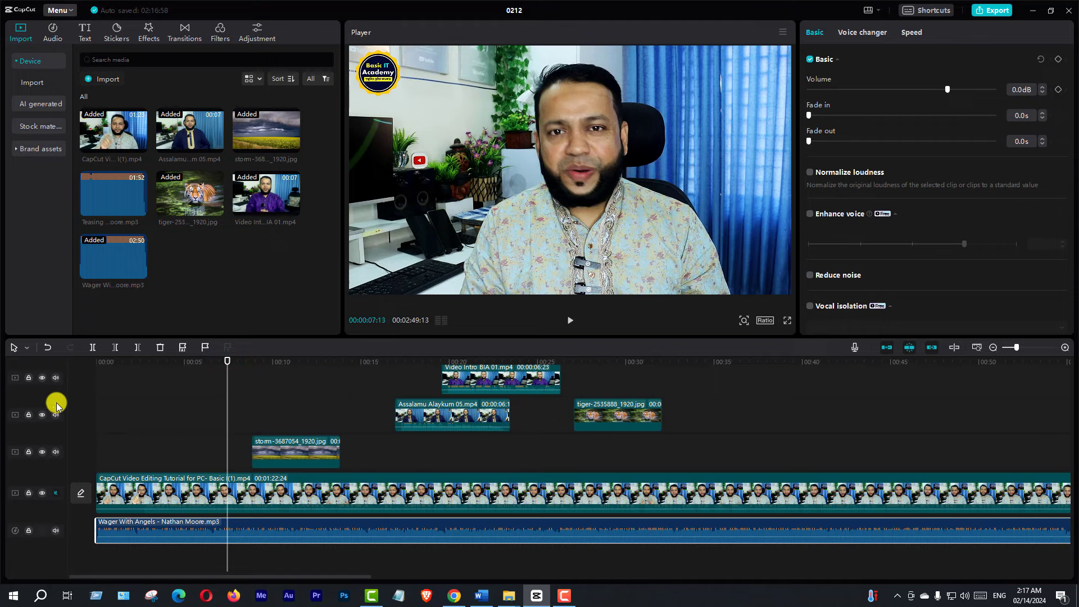
pyautogui.click(283, 450)
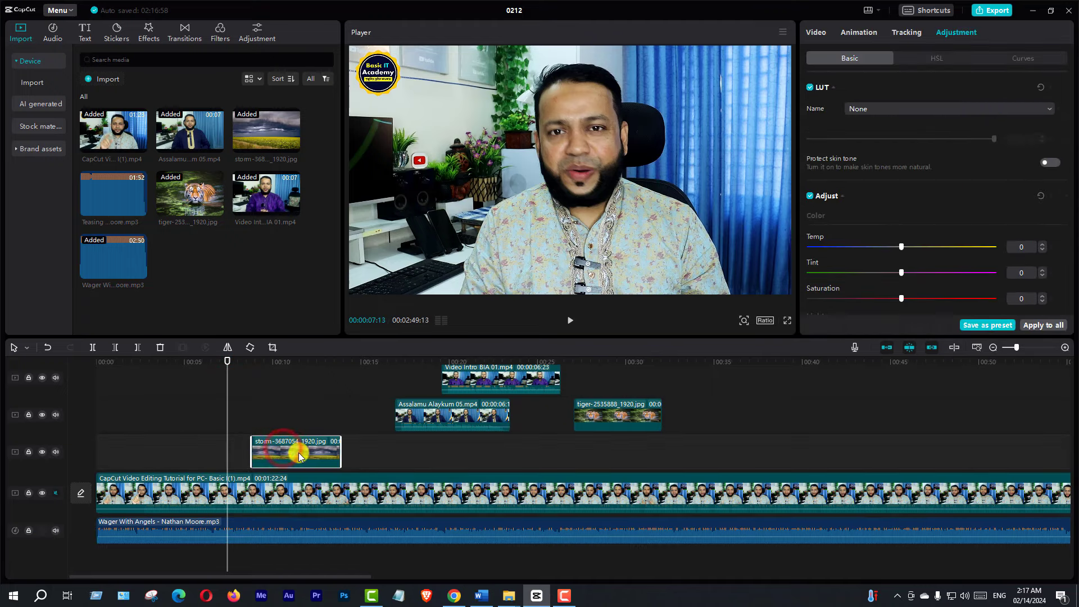
pyautogui.moveTo(299, 455); pyautogui.dragTo(187, 456)
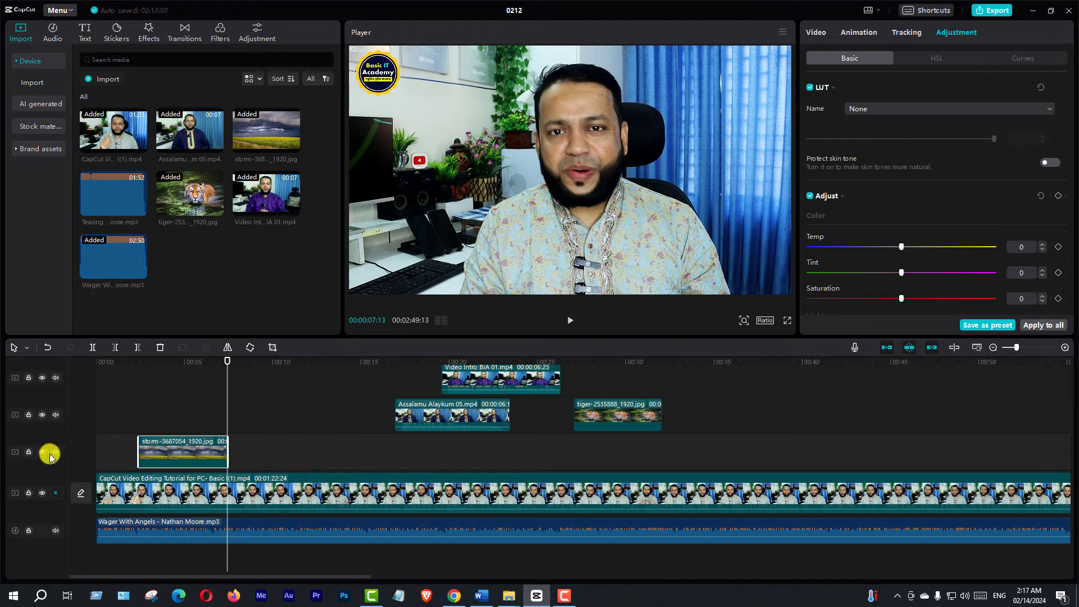
# Step: Move the Assalamu Alaykum and Video Intro clips to about 00:02, and the tiger image onto the storm image's track at about 00:09
pyautogui.moveTo(480, 414); pyautogui.dragTo(193, 414)
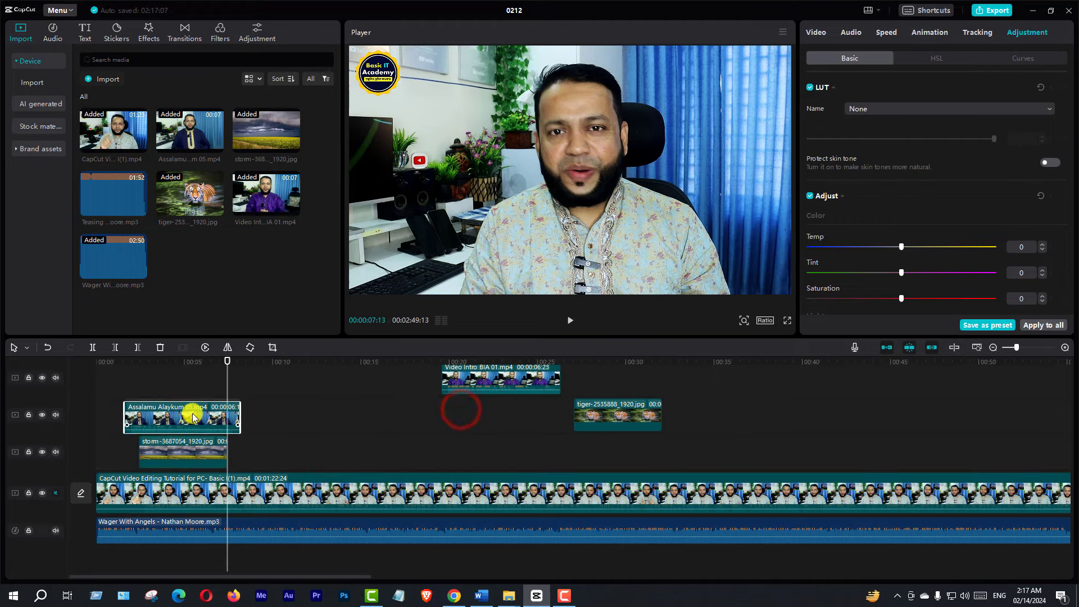
pyautogui.moveTo(500, 373); pyautogui.dragTo(185, 408)
pyautogui.moveTo(626, 443); pyautogui.dragTo(308, 484)
pyautogui.scroll(-2, 92, 562)
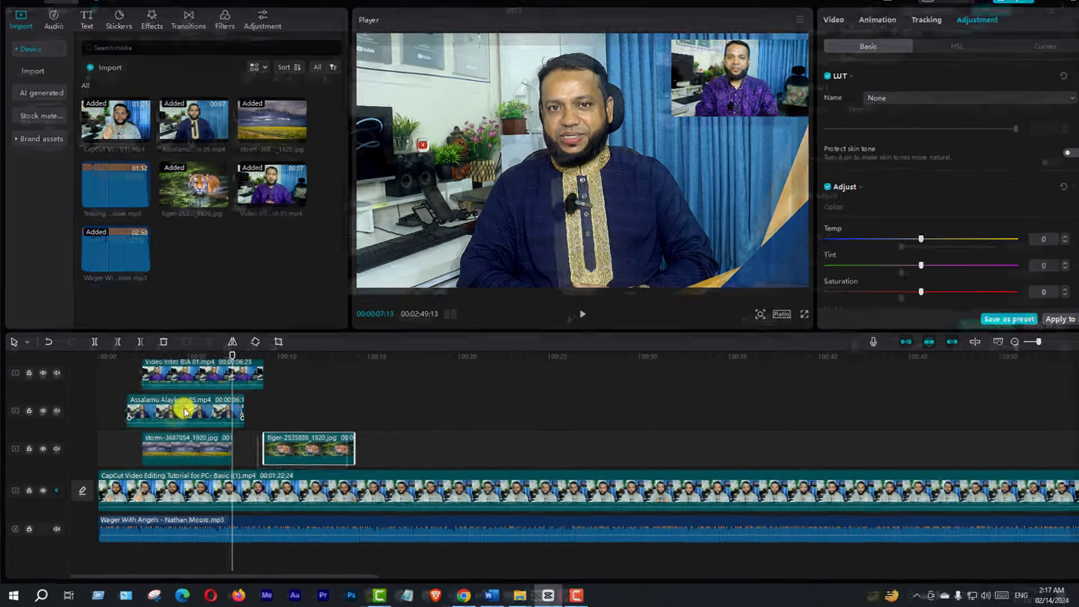
# Step: With the playhead at 00:00:04:18, mute the Video Intro, Assalamu Alaykum and image tracks, and unmute the main video track
pyautogui.click(190, 415)
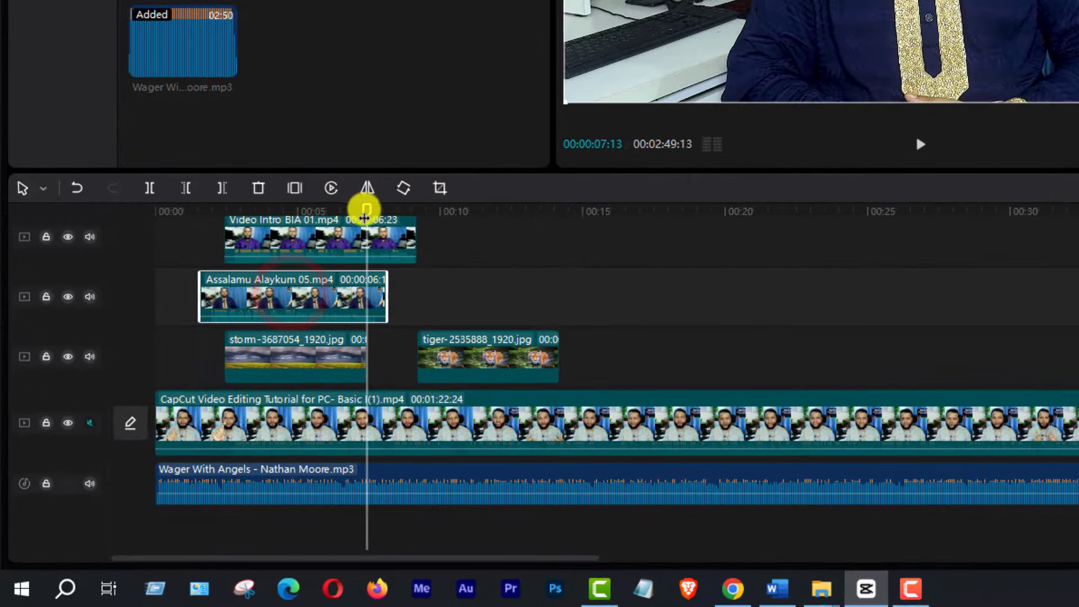
pyautogui.moveTo(364, 216); pyautogui.dragTo(290, 224)
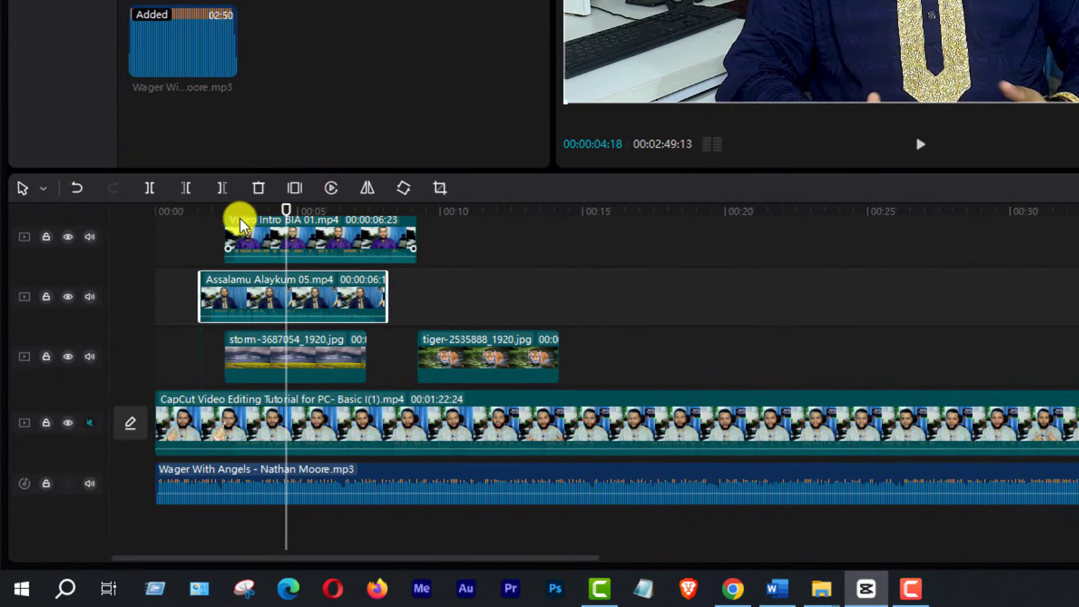
pyautogui.click(89, 238)
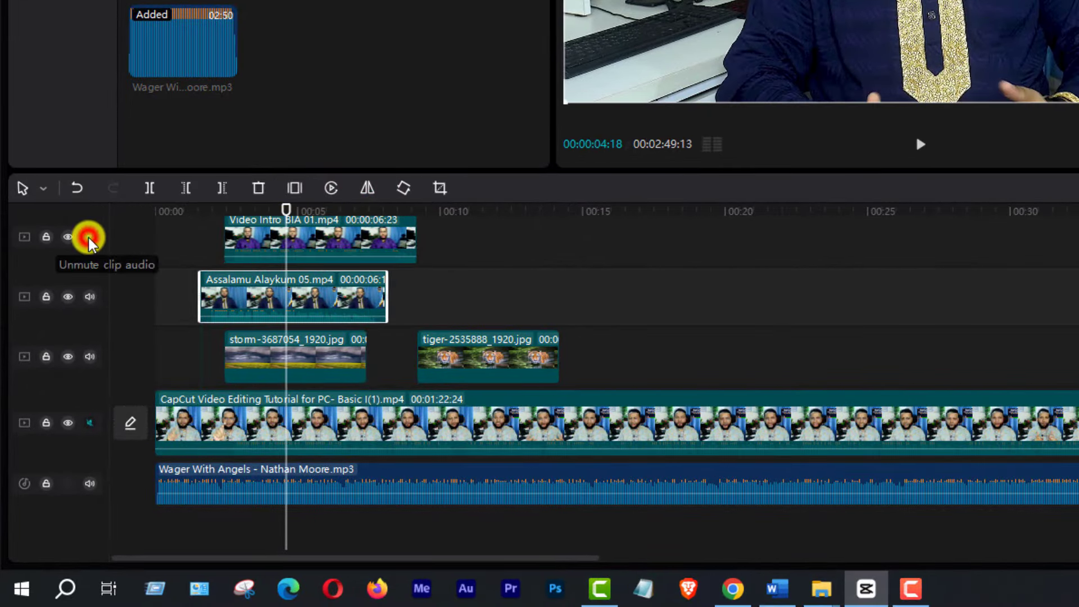
pyautogui.click(89, 296)
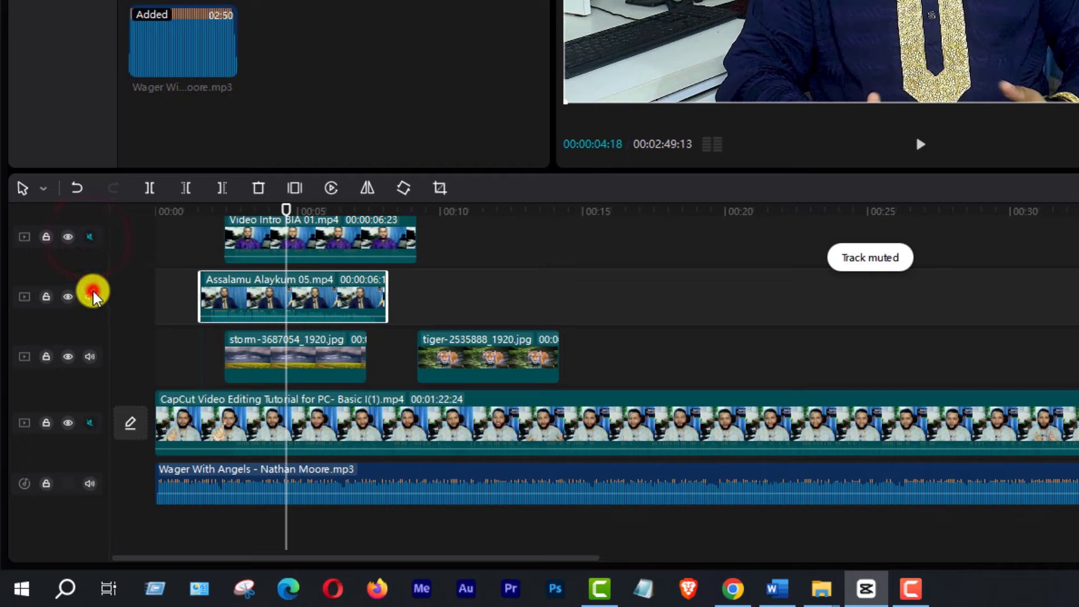
pyautogui.click(89, 358)
pyautogui.click(92, 423)
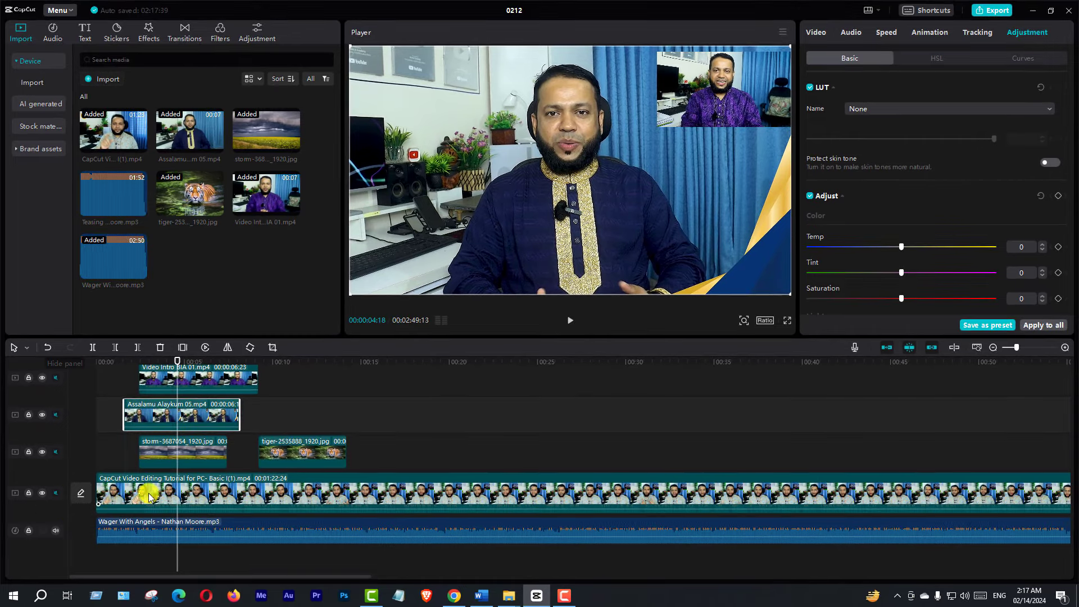
pyautogui.click(54, 495)
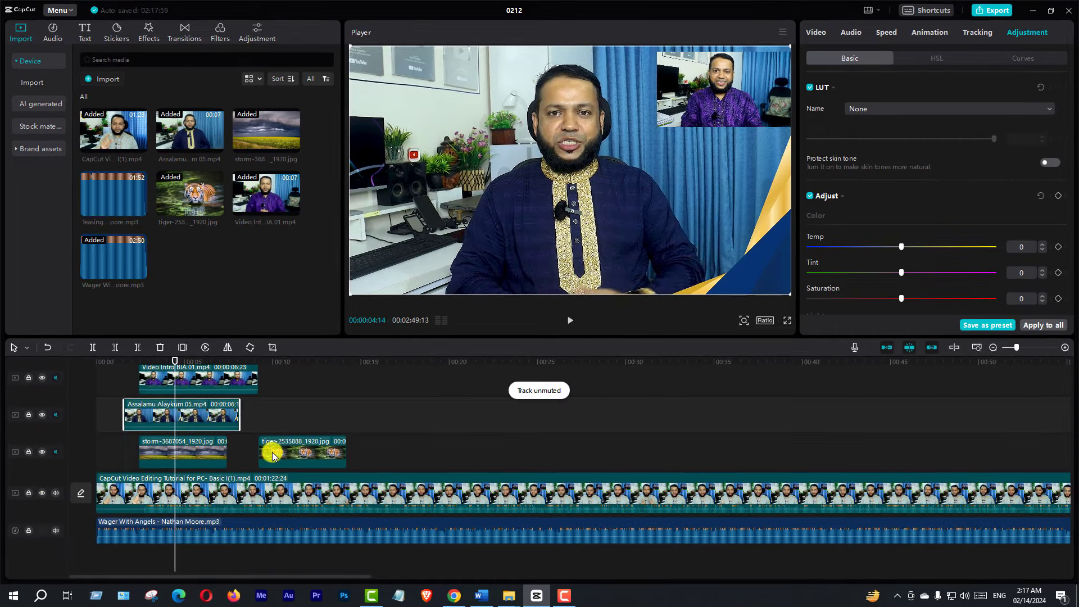
# Step: Return the playhead to the start of the timeline, and hide and show the track holding the storm and tiger images
pyautogui.moveTo(175, 362); pyautogui.dragTo(96, 386)
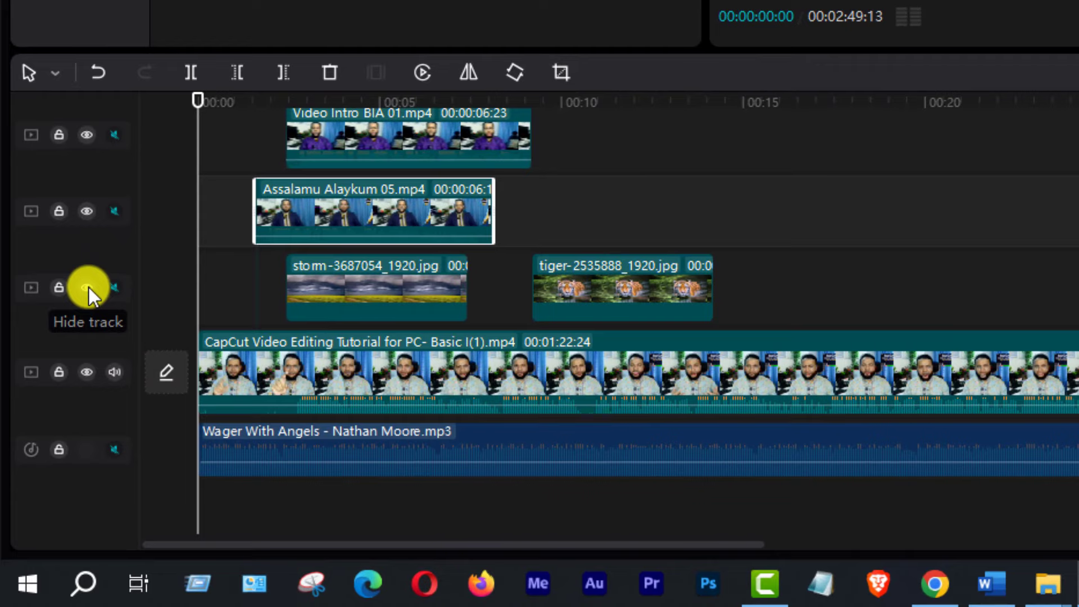
pyautogui.click(88, 287)
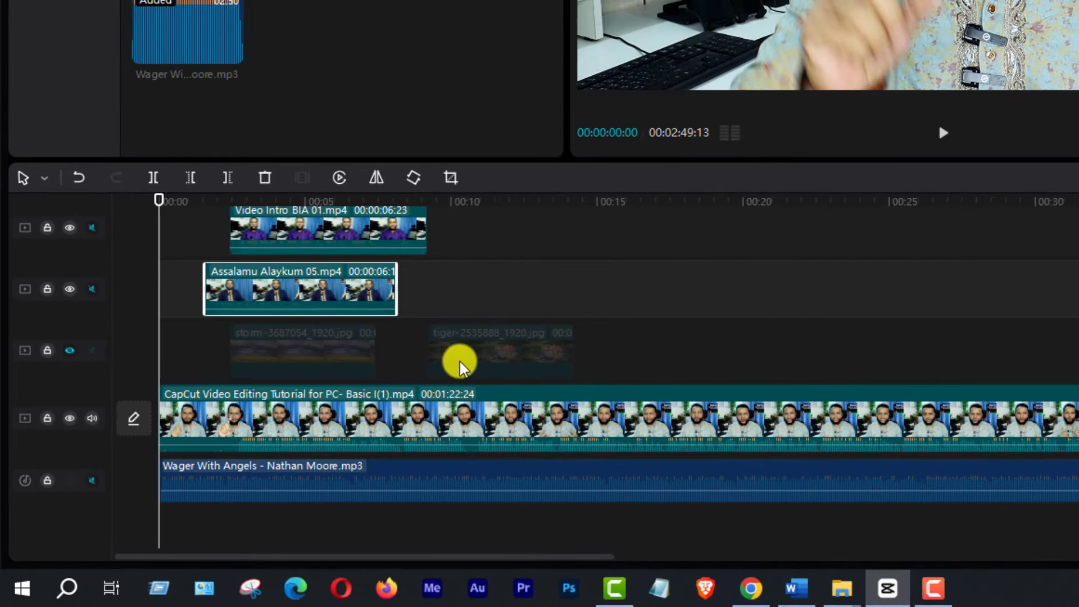
pyautogui.click(71, 351)
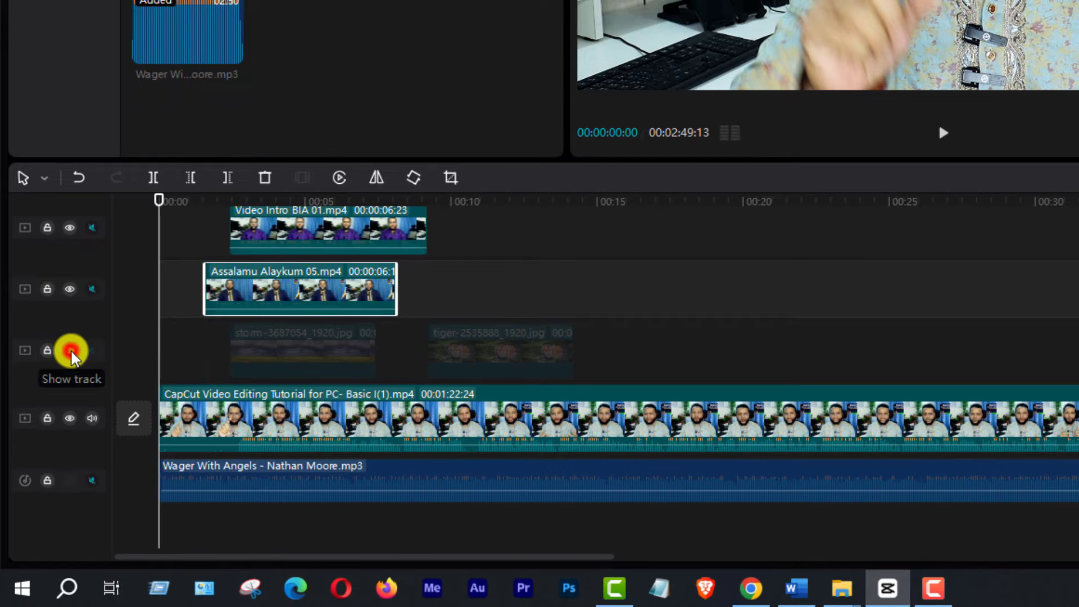
# Step: Move the tiger image clip to about 00:16 and enlarge the picture in the preview so that it covers most of the frame
pyautogui.moveTo(504, 382); pyautogui.dragTo(592, 361)
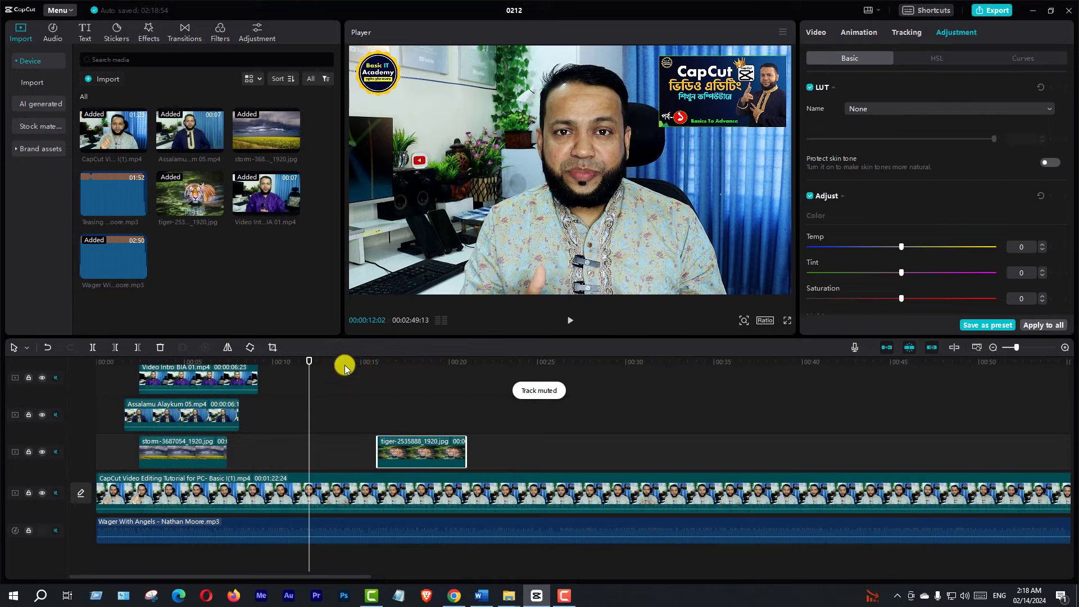
pyautogui.click(344, 365)
pyautogui.press('space')
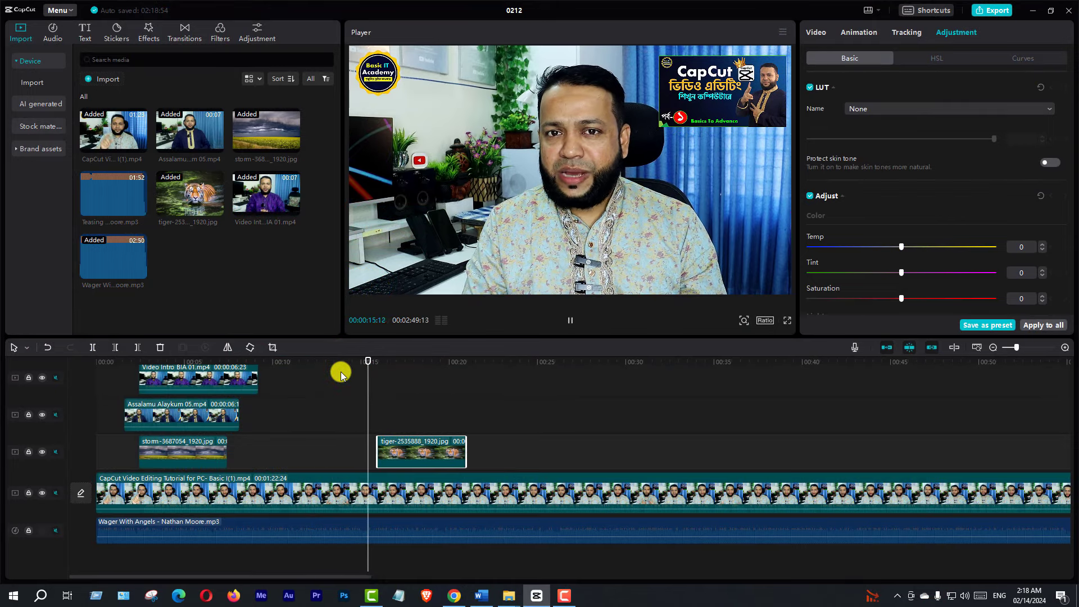
pyautogui.press('space')
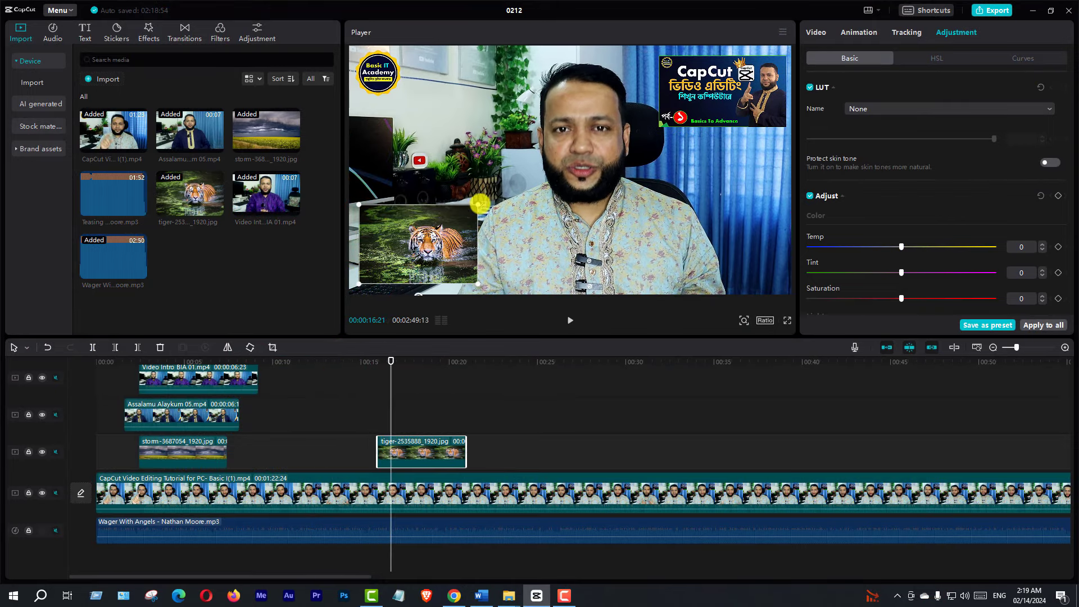
pyautogui.scroll(5, 476, 205)
pyautogui.moveTo(493, 212); pyautogui.dragTo(645, 147)
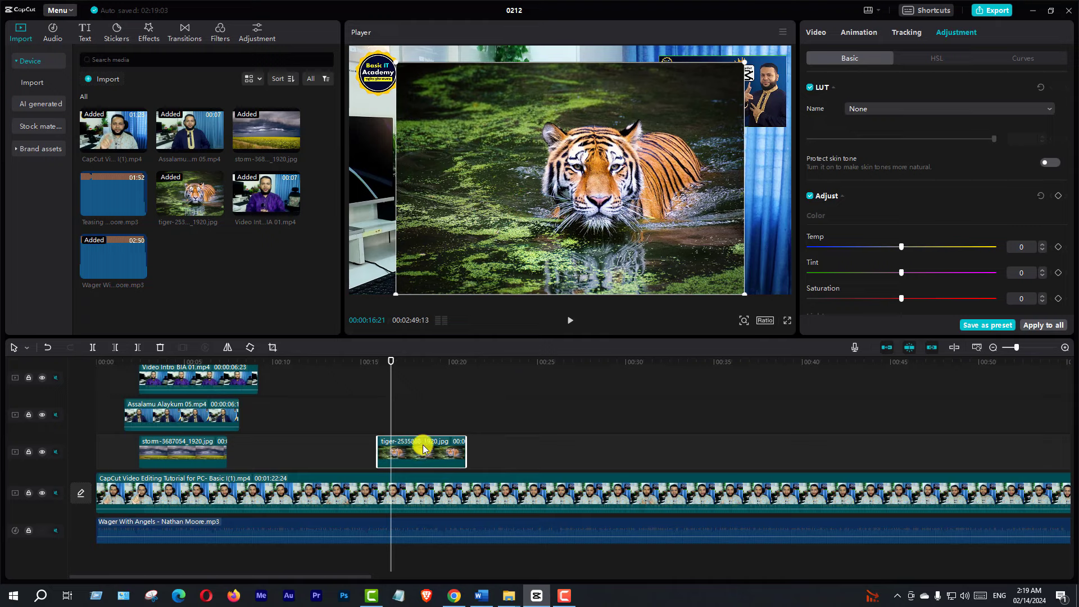
# Step: Hide the image track, play the timeline from 00:00:14:19 past the tiger clip, and show the track again
pyautogui.click(42, 453)
pyautogui.click(355, 361)
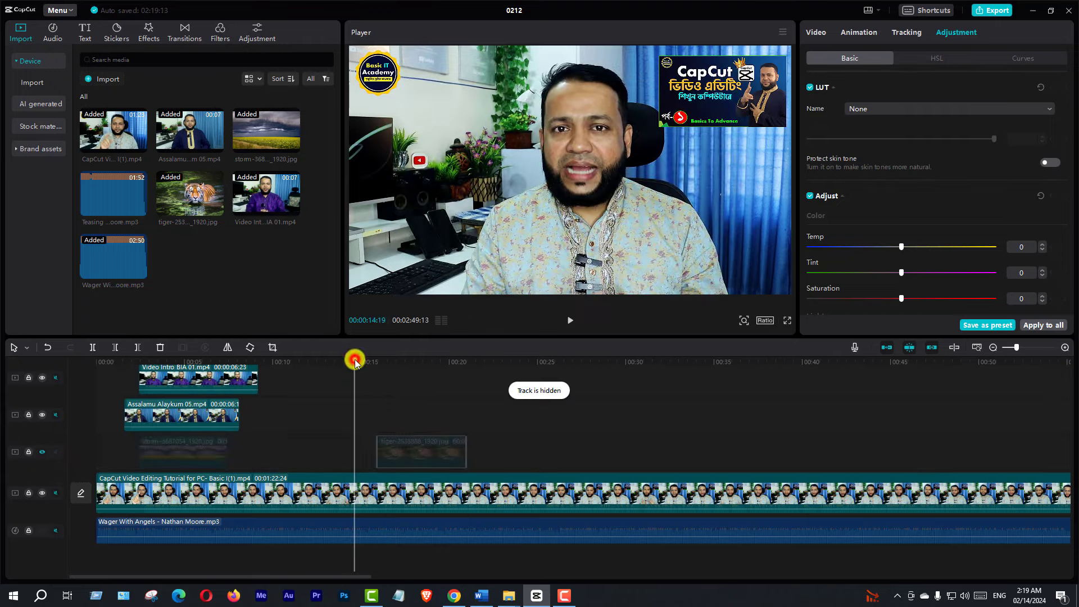
pyautogui.press('space')
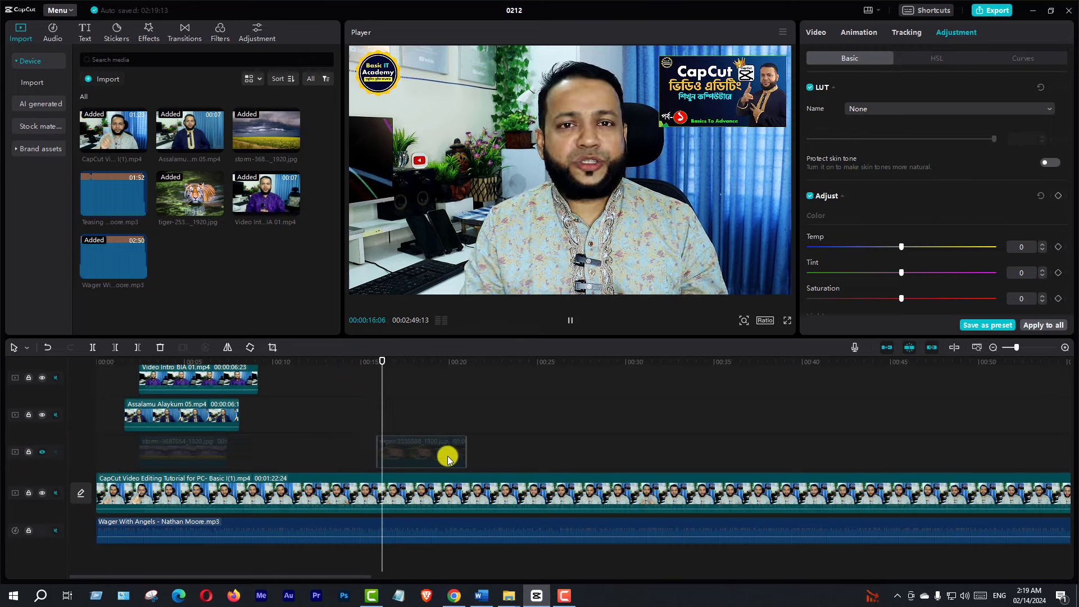
pyautogui.press('space')
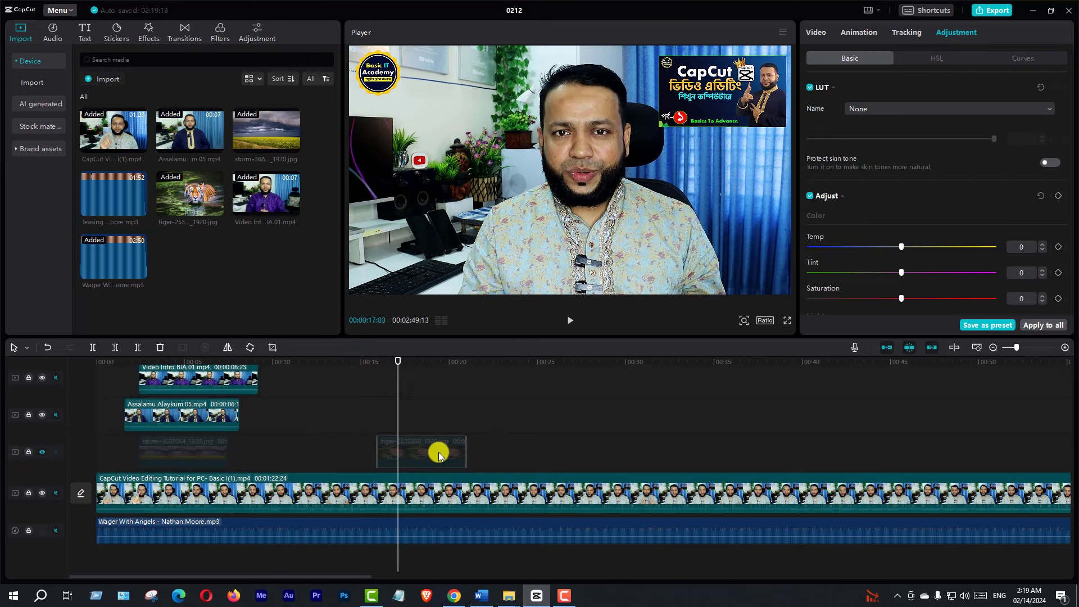
pyautogui.click(44, 453)
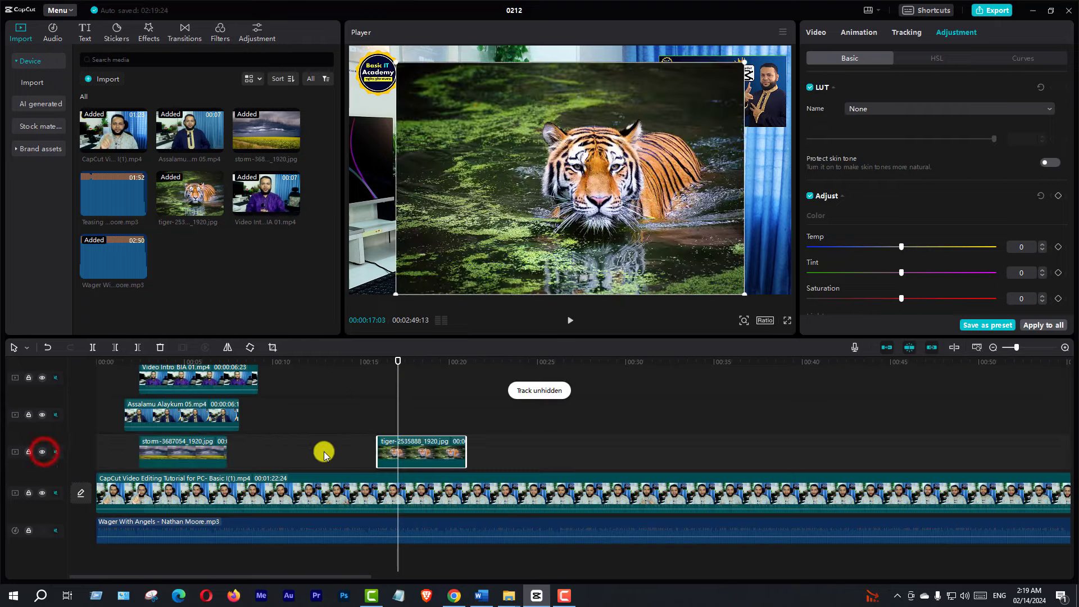
# Step: Move the tiger image clip earlier so that it ends at 00:00:17:03, and lock its track for a playback from 00:00:13:00
pyautogui.moveTo(339, 454); pyautogui.dragTo(379, 449)
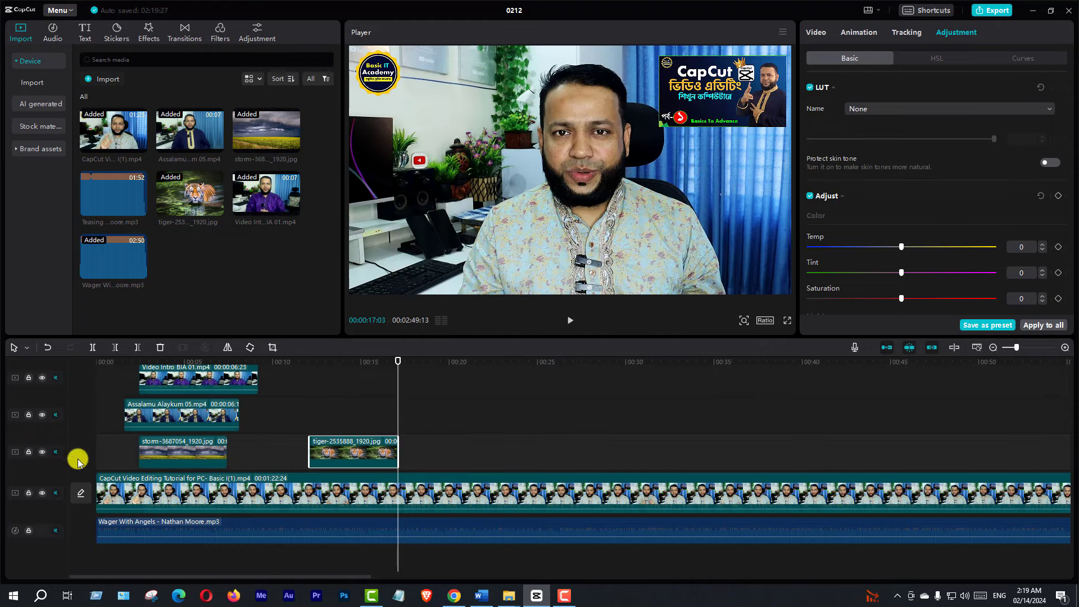
pyautogui.click(28, 452)
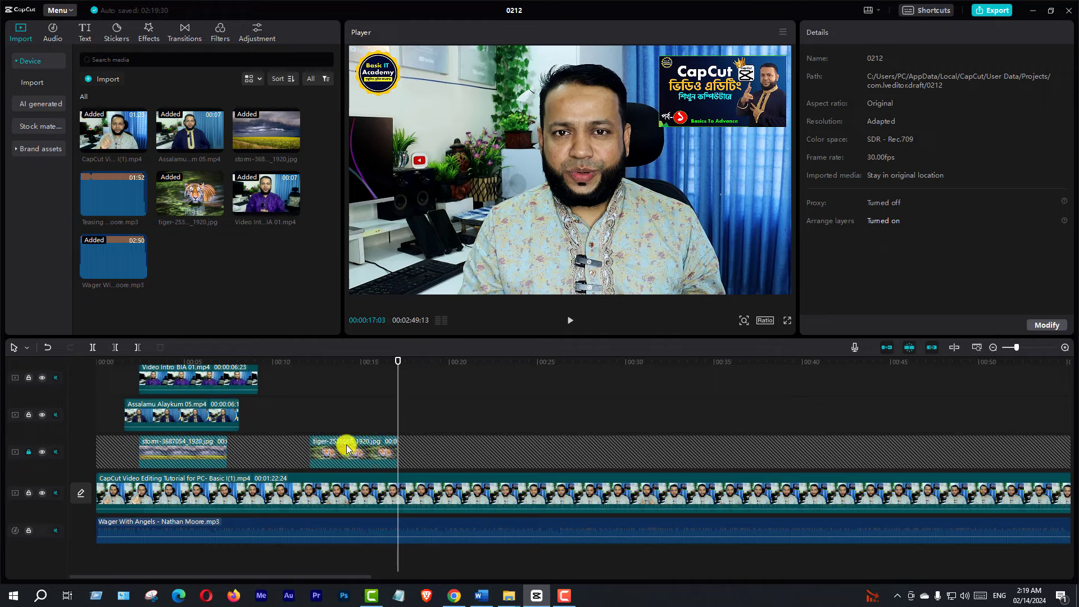
pyautogui.click(325, 361)
pyautogui.click(414, 484)
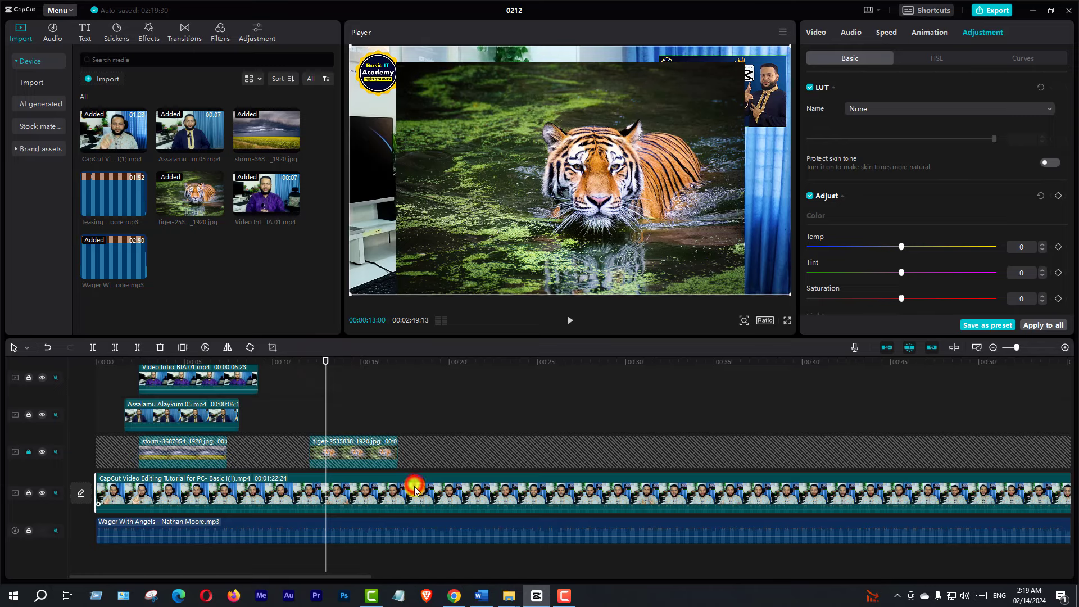
pyautogui.press('space')
pyautogui.press('space')
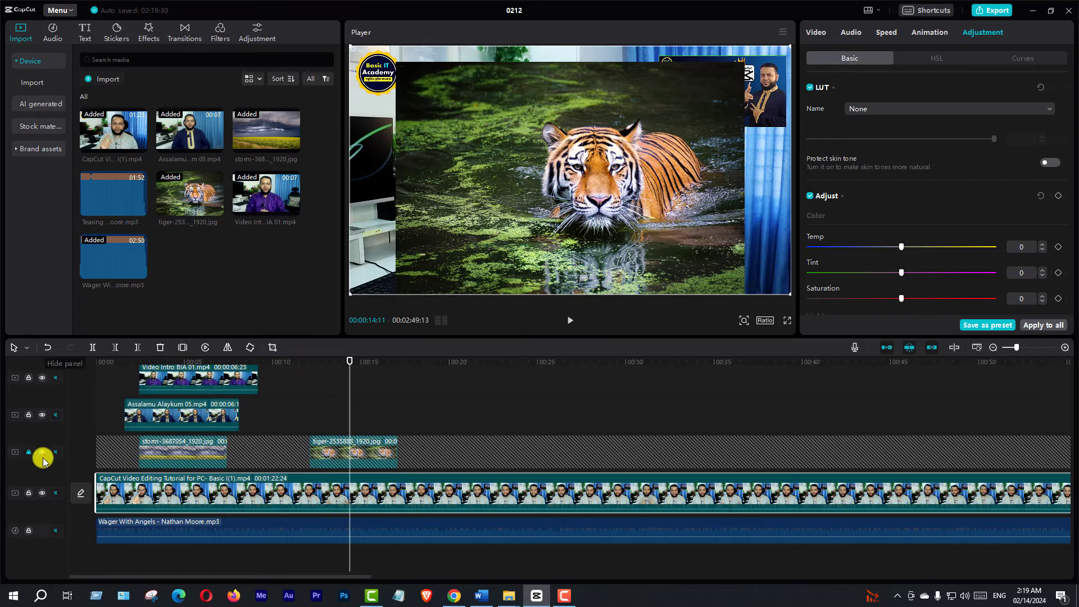
# Step: Unlock the image track, play on to 00:00:17:01, and unmute the track
pyautogui.click(29, 452)
pyautogui.press('space')
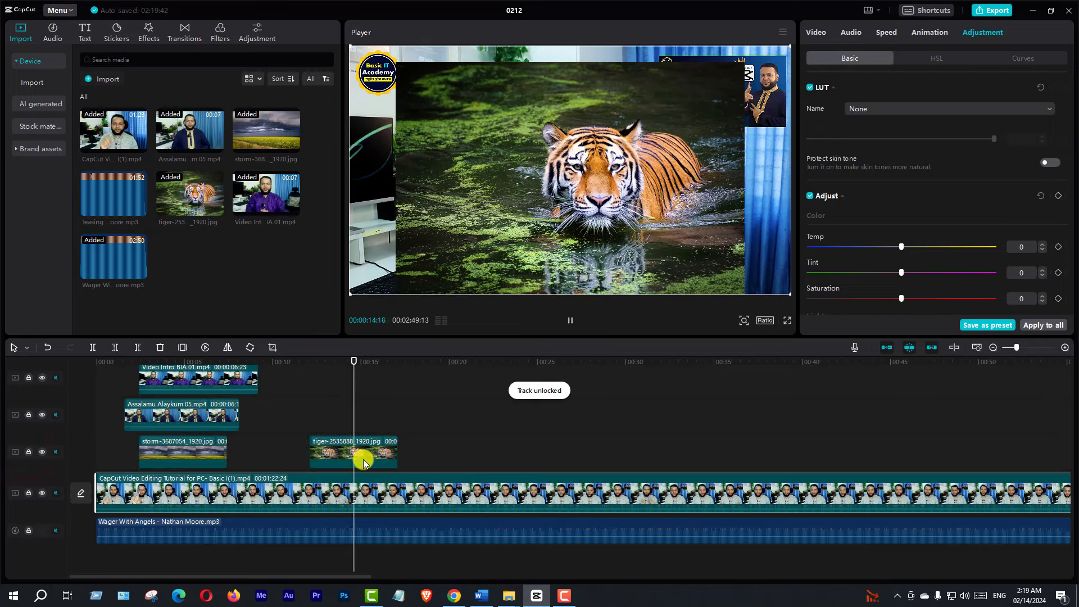
pyautogui.press('space')
pyautogui.click(56, 452)
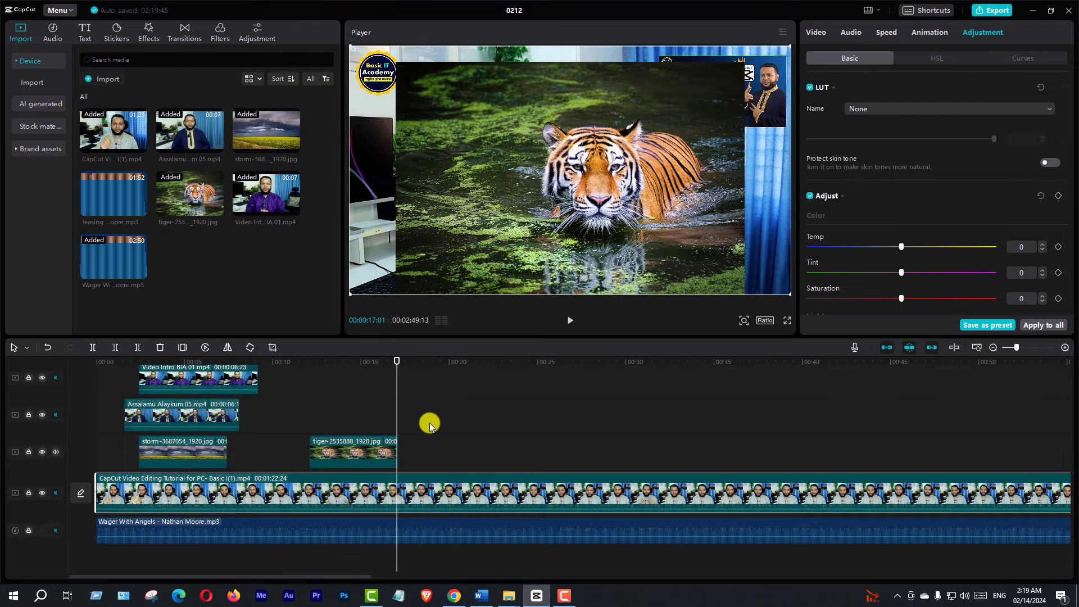
# Step: Make the timeline area taller, and shrink it back to roughly its former height
pyautogui.scroll(1, 429, 426)
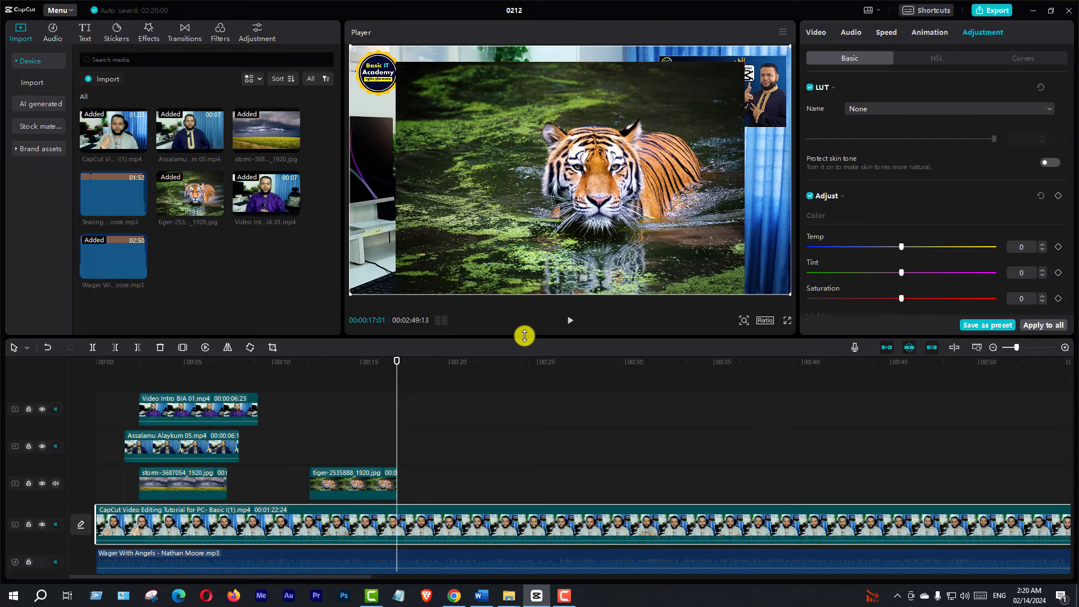
pyautogui.moveTo(525, 336); pyautogui.dragTo(535, 270)
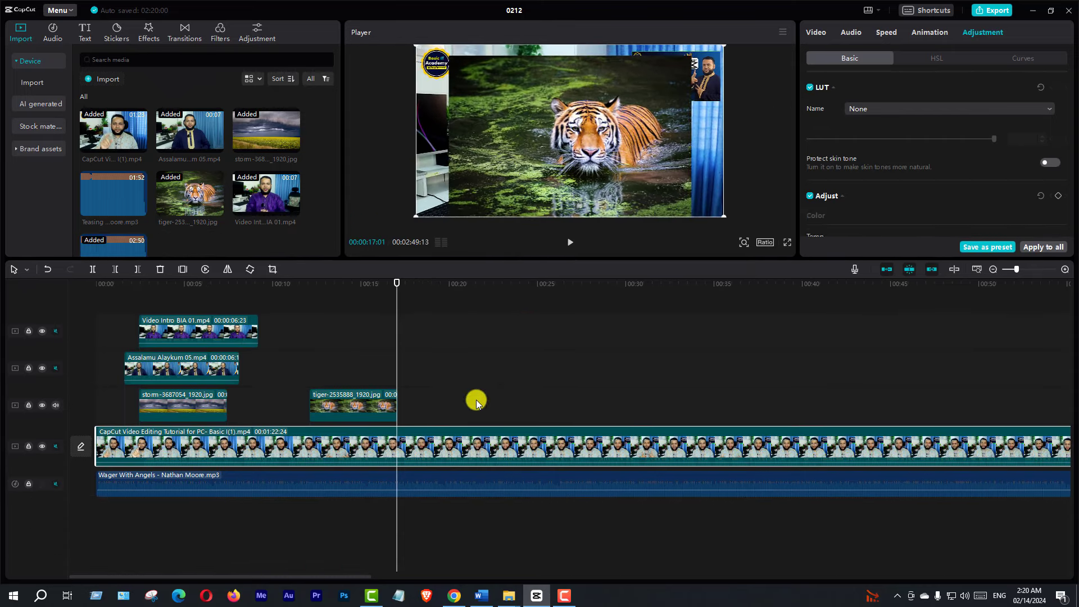
pyautogui.moveTo(523, 259); pyautogui.dragTo(525, 342)
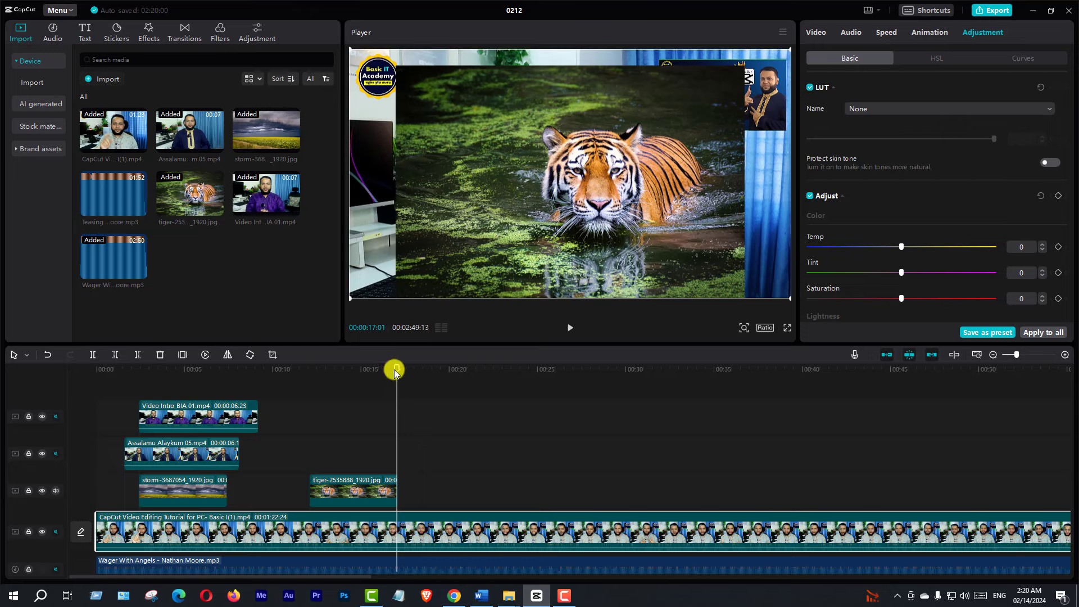
# Step: Move the Video Intro clip to about 00:15 and the Assalamu Alaykum clip onto the image track at about 00:26
pyautogui.moveTo(396, 367); pyautogui.dragTo(191, 378)
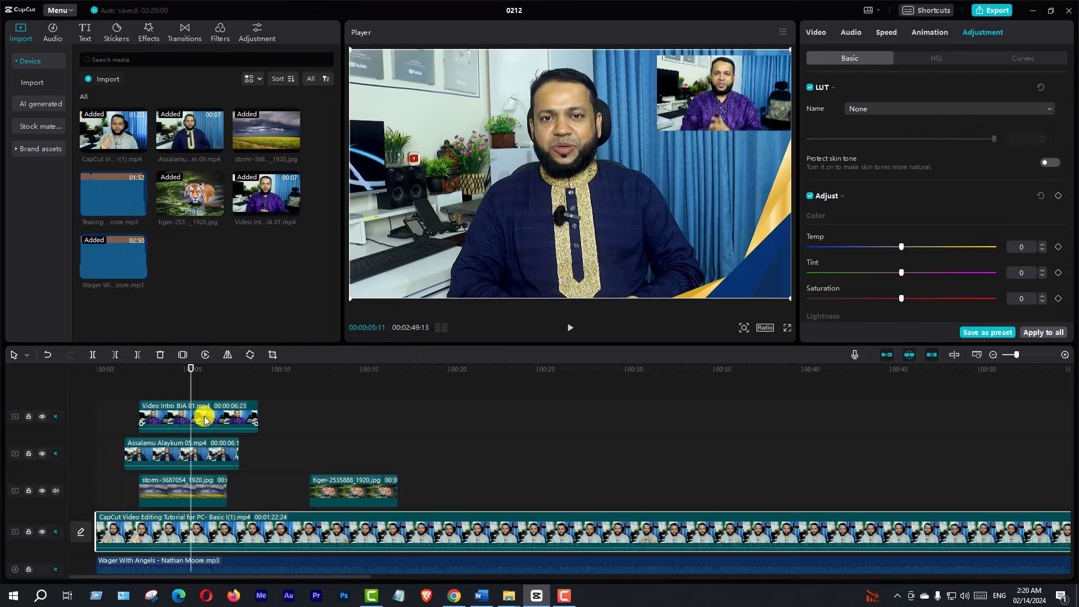
pyautogui.moveTo(202, 414); pyautogui.dragTo(618, 452)
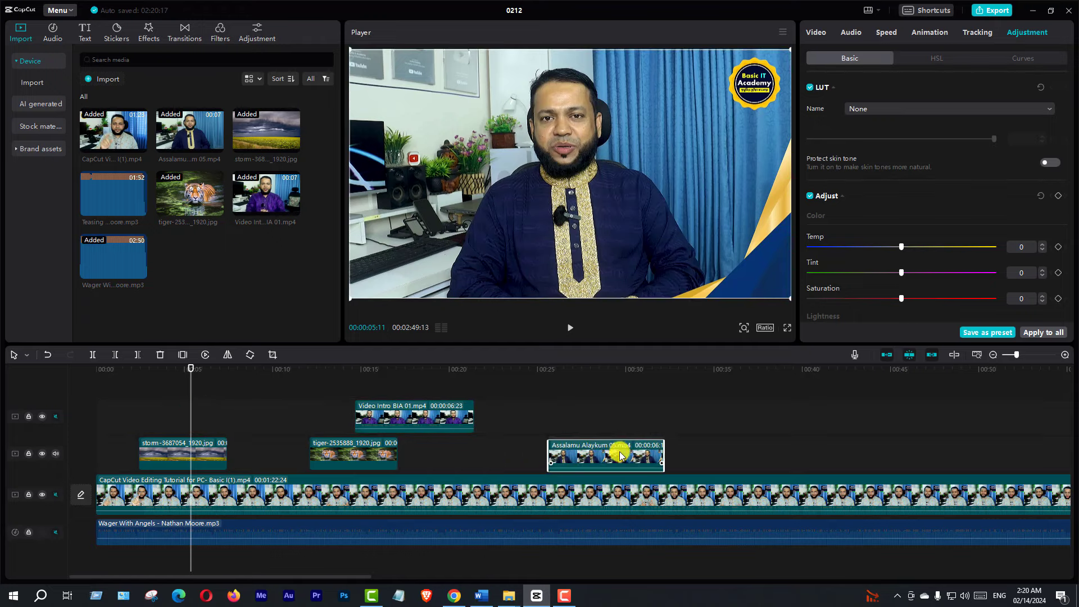
# Step: Play from 00:00:12:03 to 00:00:16:28, and enlarge the Video Intro overlay in the preview to fill the whole frame
pyautogui.press('space')
pyautogui.click(312, 371)
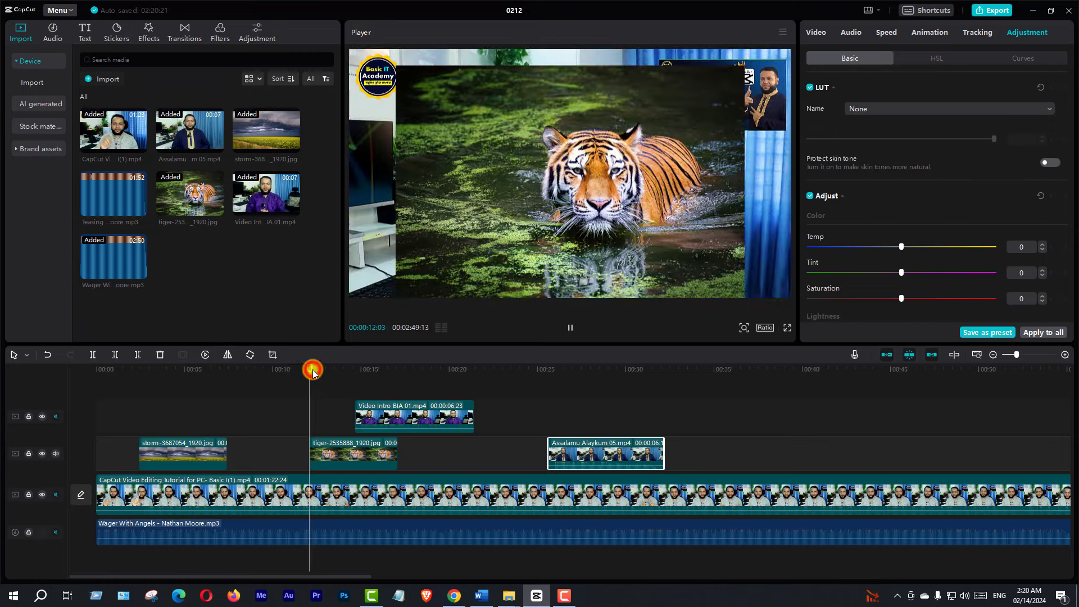
pyautogui.press('space')
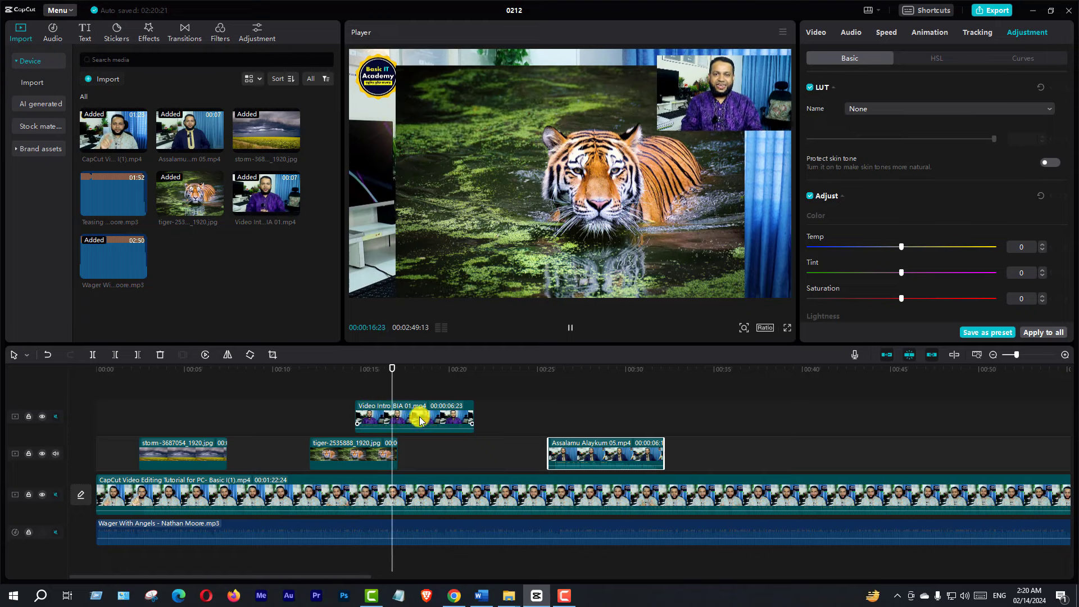
pyautogui.press('space')
pyautogui.click(697, 108)
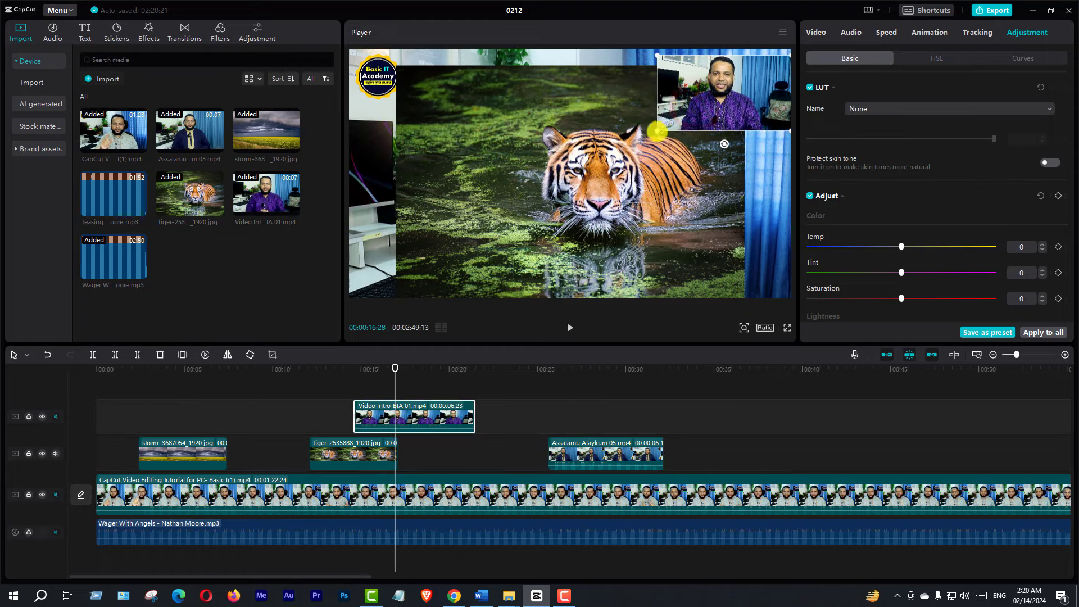
pyautogui.moveTo(656, 131); pyautogui.dragTo(552, 306)
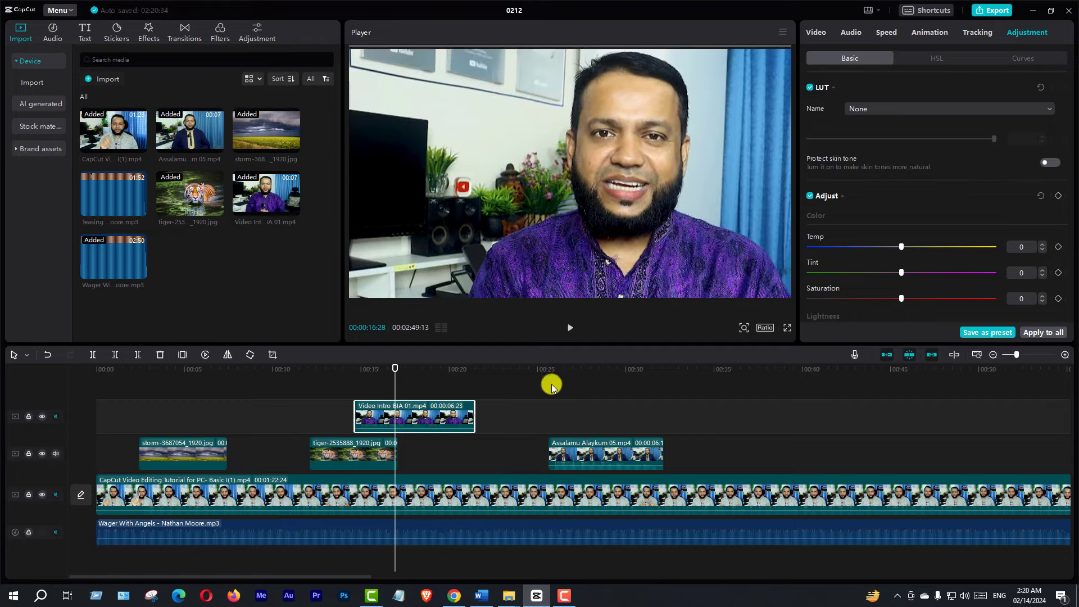
# Step: Play the timeline through the end of the Video Intro clip and into the Assalamu Alaykum clip to check the layering
pyautogui.press('space')
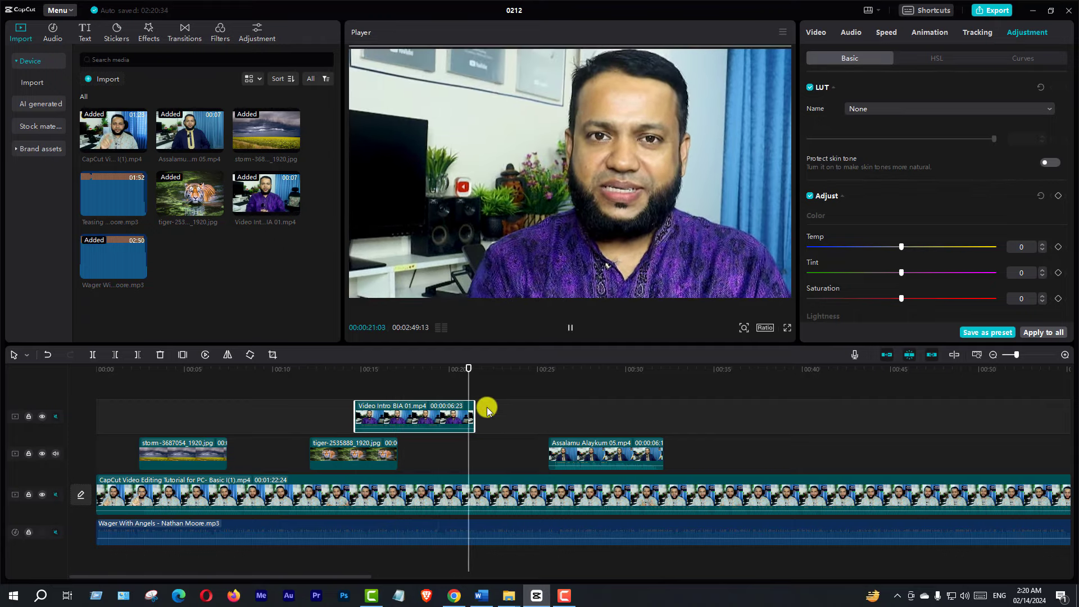
pyautogui.click(521, 495)
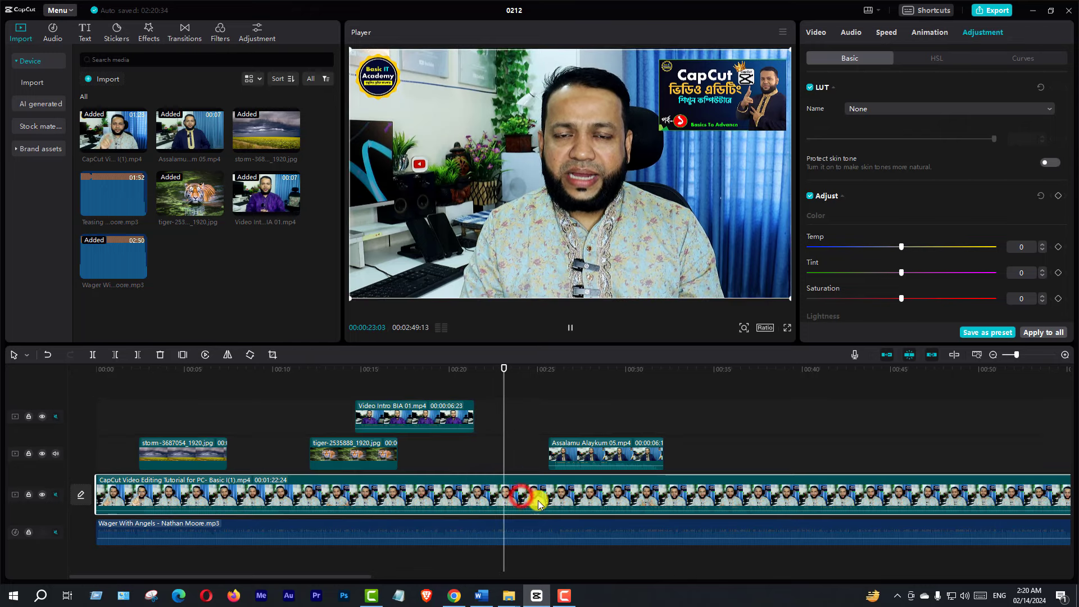
pyautogui.press('space')
pyautogui.click(589, 459)
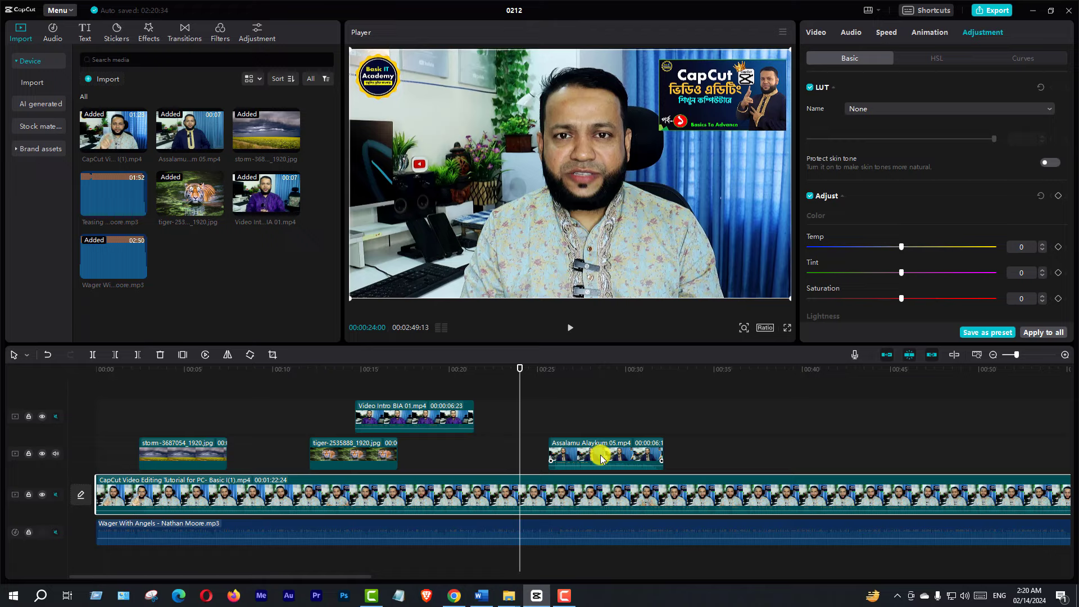
pyautogui.press('space')
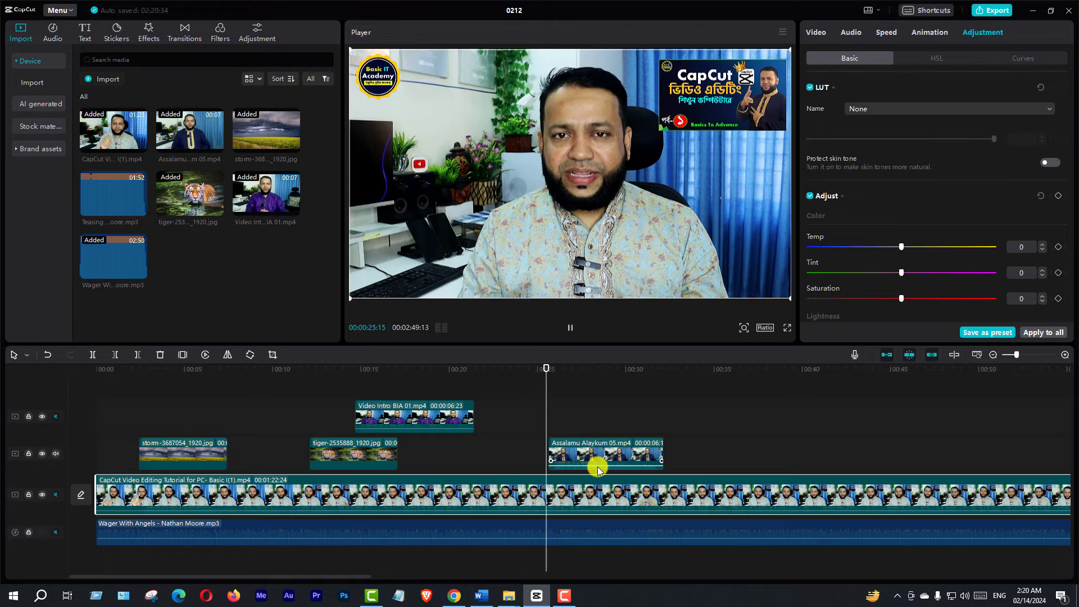
pyautogui.press('space')
pyautogui.click(585, 418)
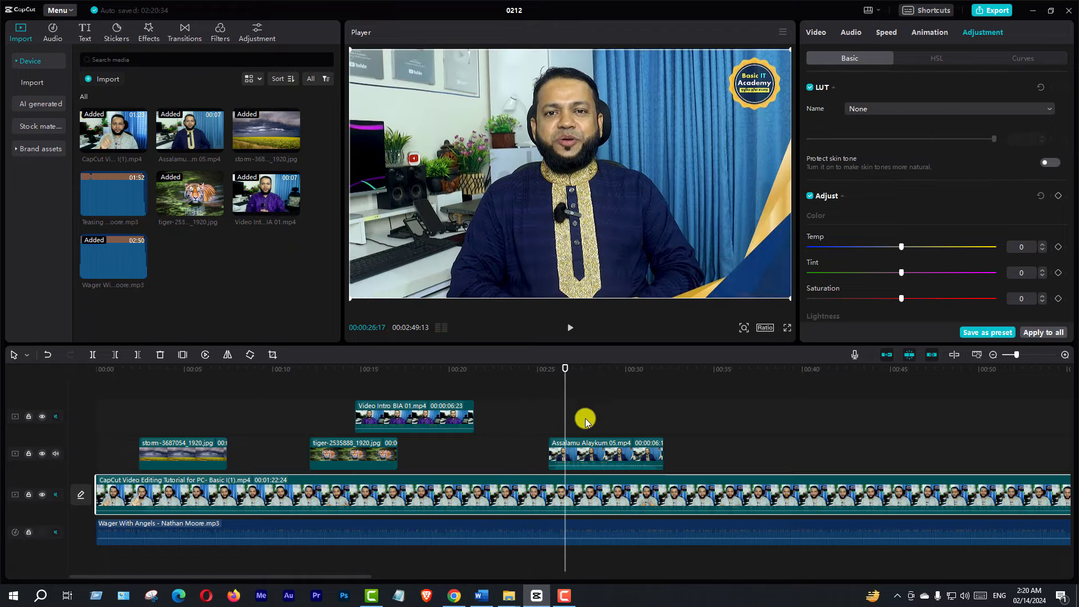